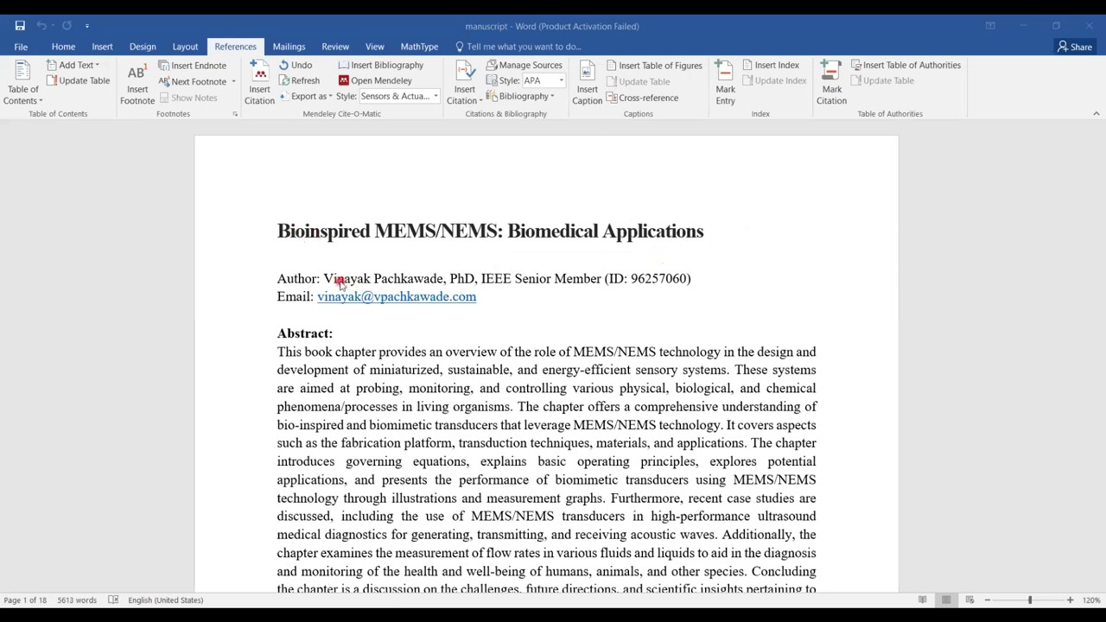
Read through the manuscript's abstract, table of contents and Introduction, examining the bracketed numeric in-text citations.
left_click(327, 370)
scroll(326, 367, "down", 5)
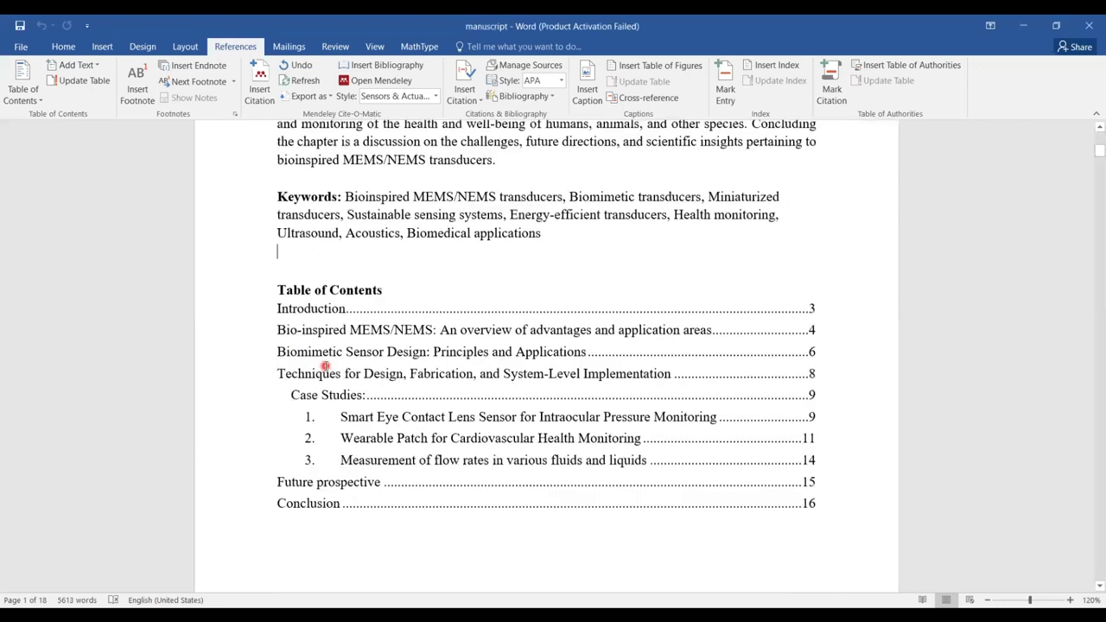
left_click(325, 298)
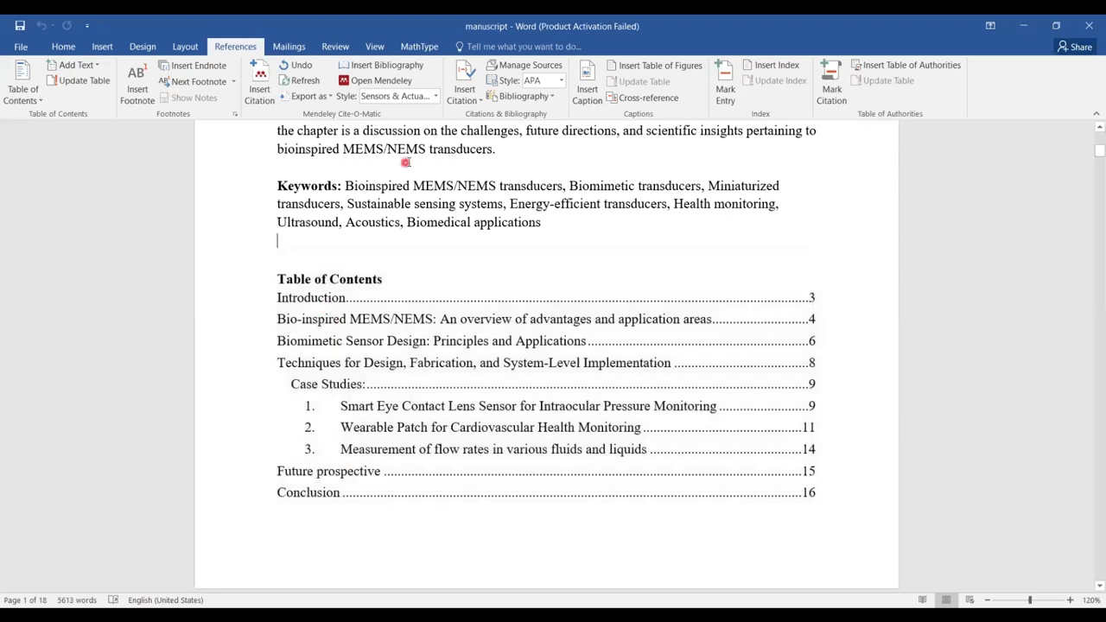
key("ctrl+Return")
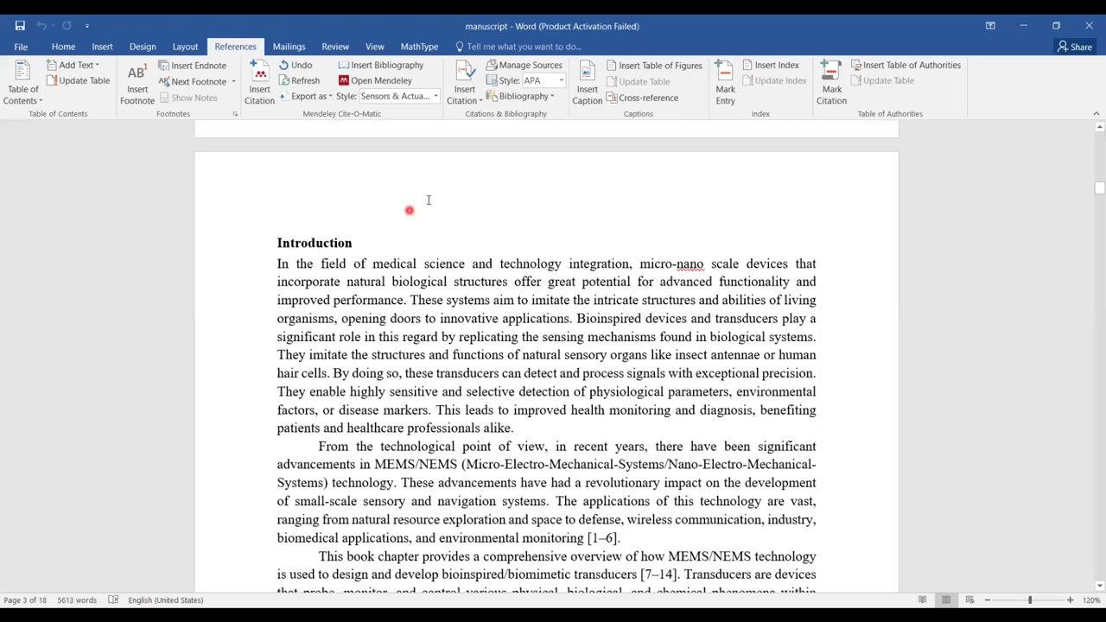
left_click(1100, 587)
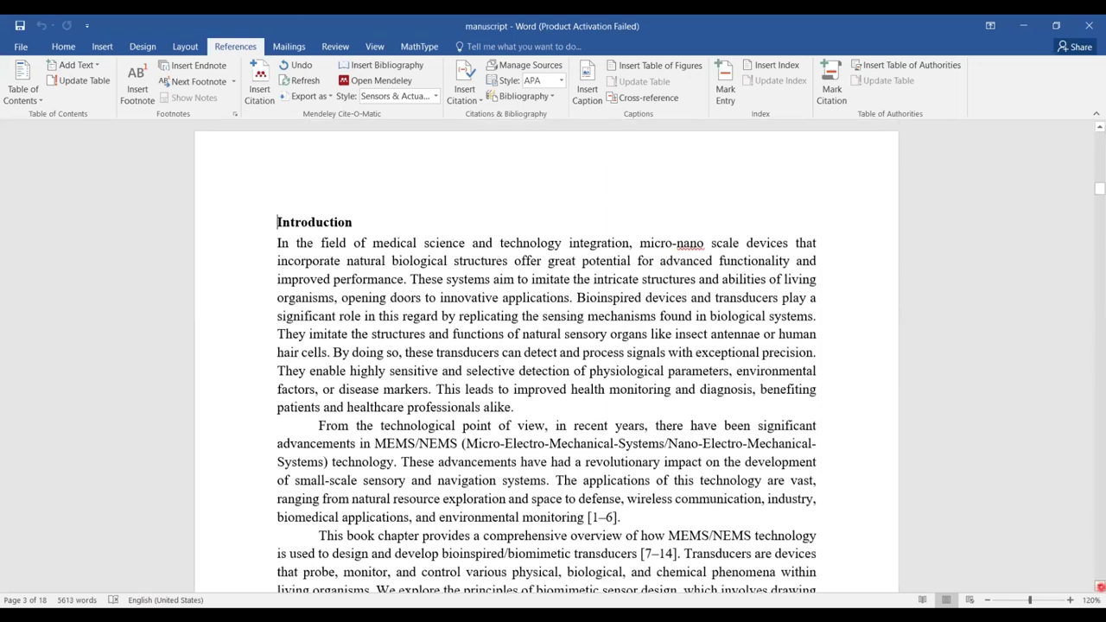
left_click(1100, 587)
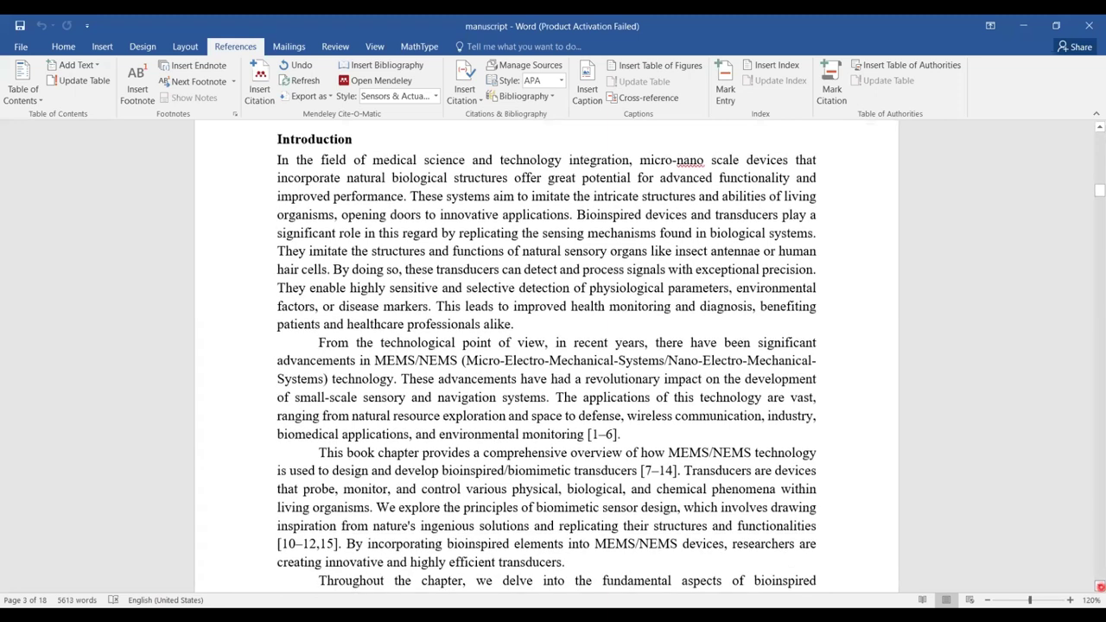
left_click(1100, 587)
left_click(1101, 587)
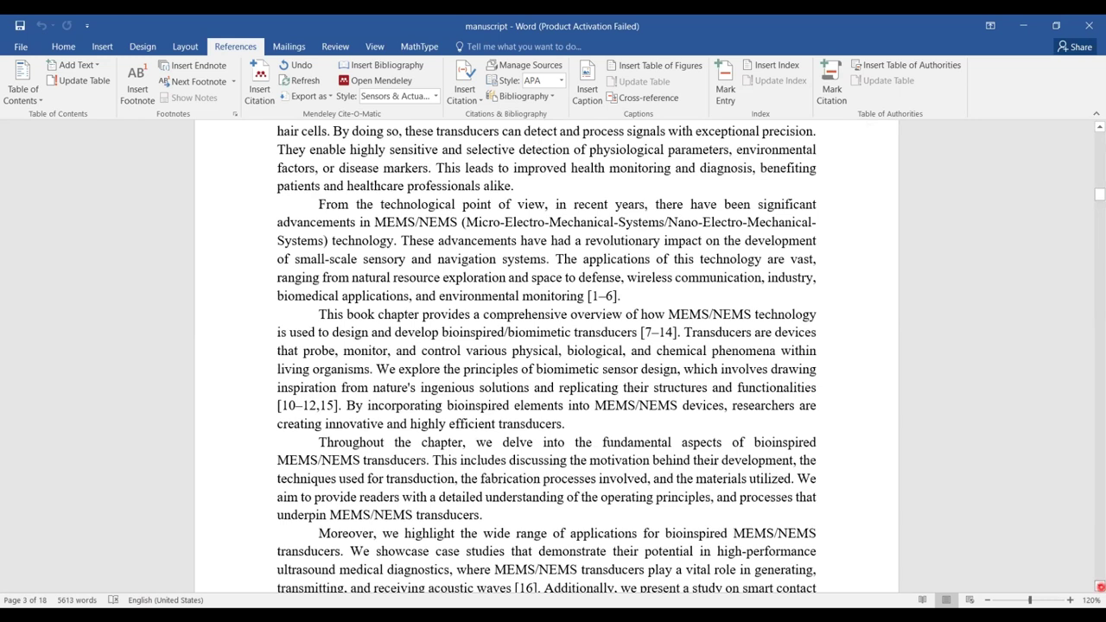
left_click(602, 295)
left_click(670, 334)
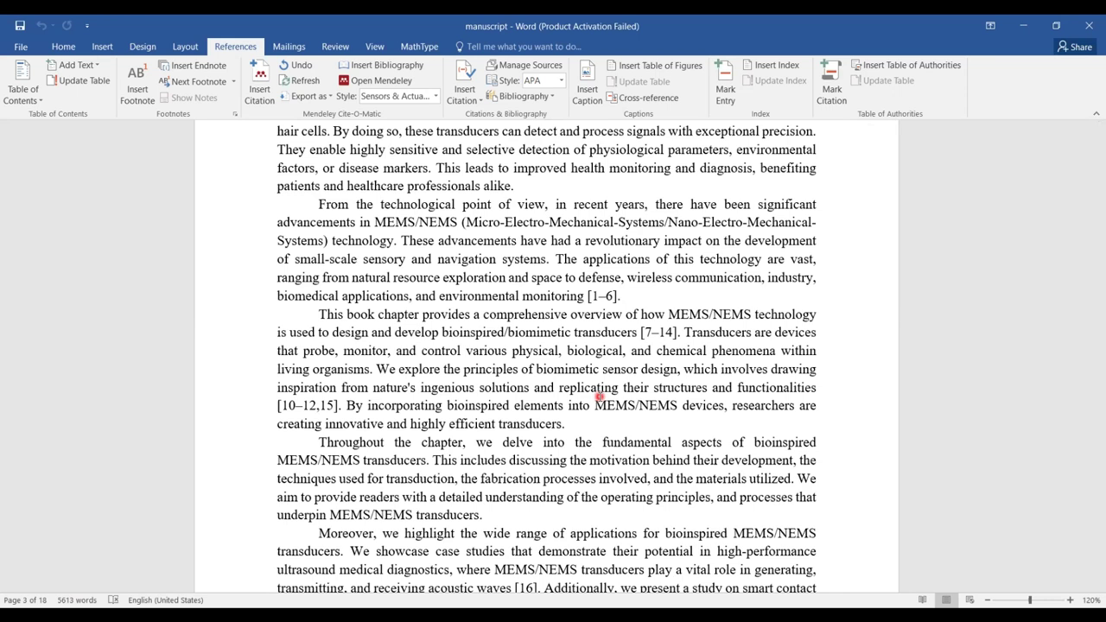
left_click(317, 80)
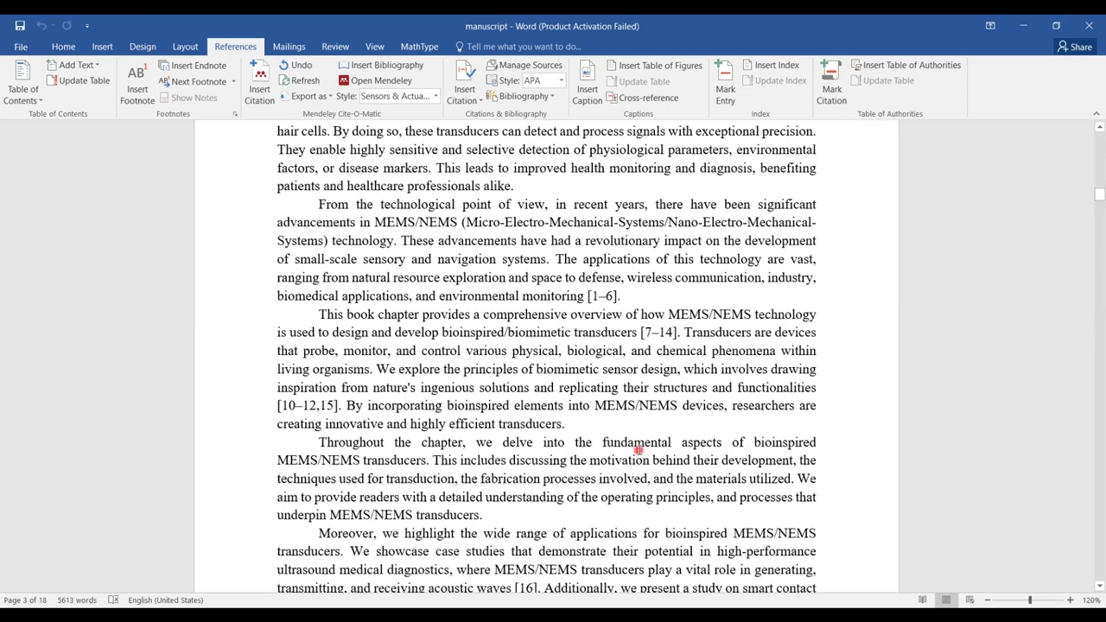
Look over the remaining manuscript sections through the Conclusion to the numbered reference list at the end.
scroll(639, 451, "down", 8)
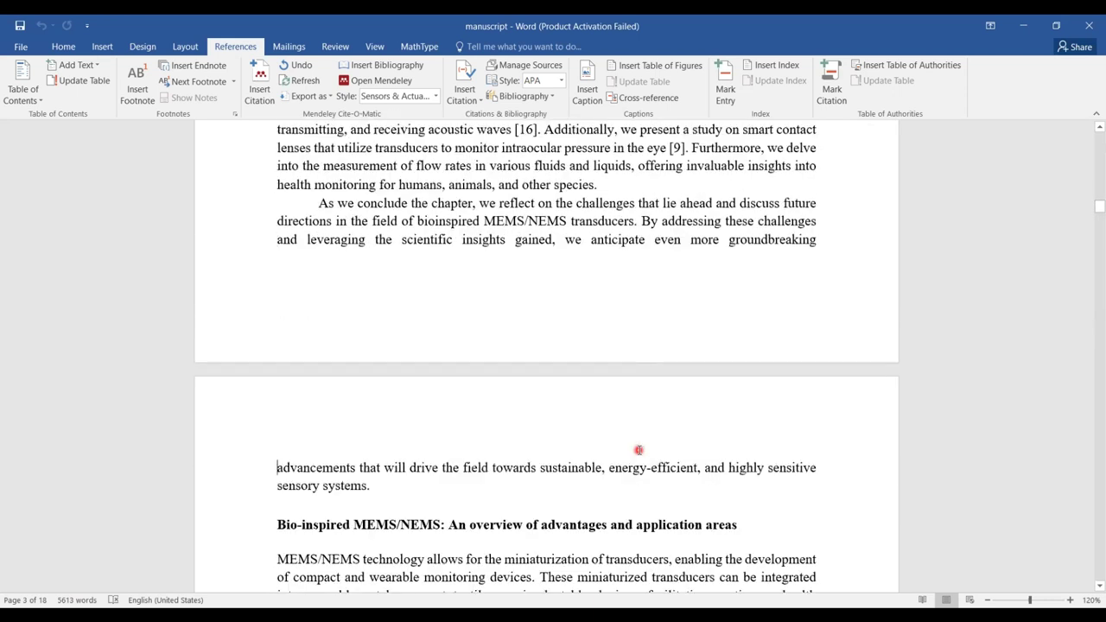
scroll(639, 450, "down", 8)
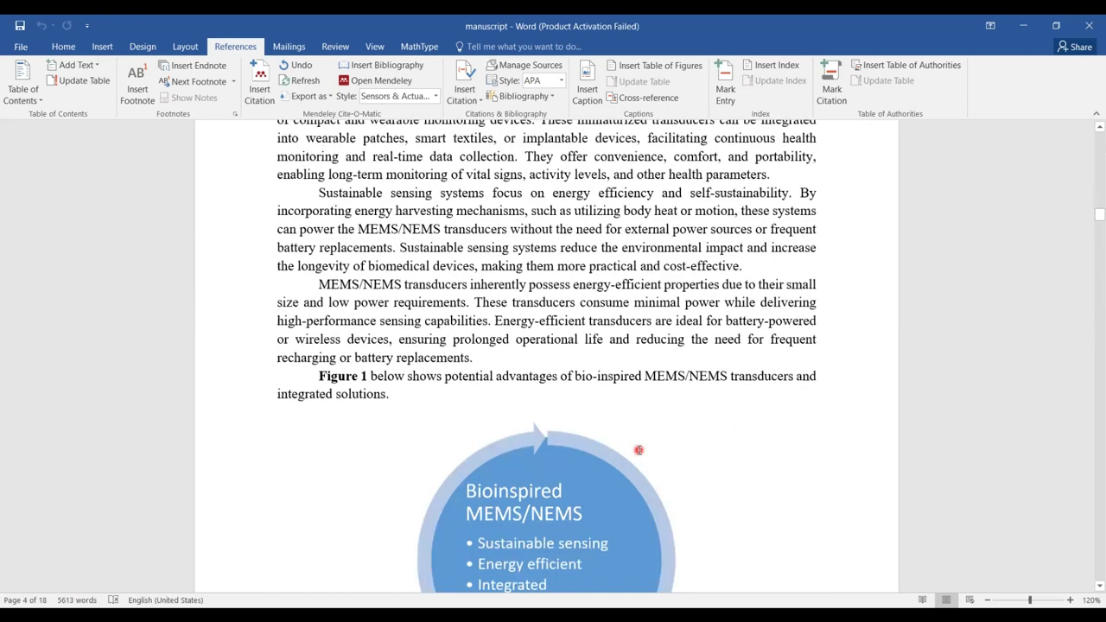
scroll(639, 451, "up", 8)
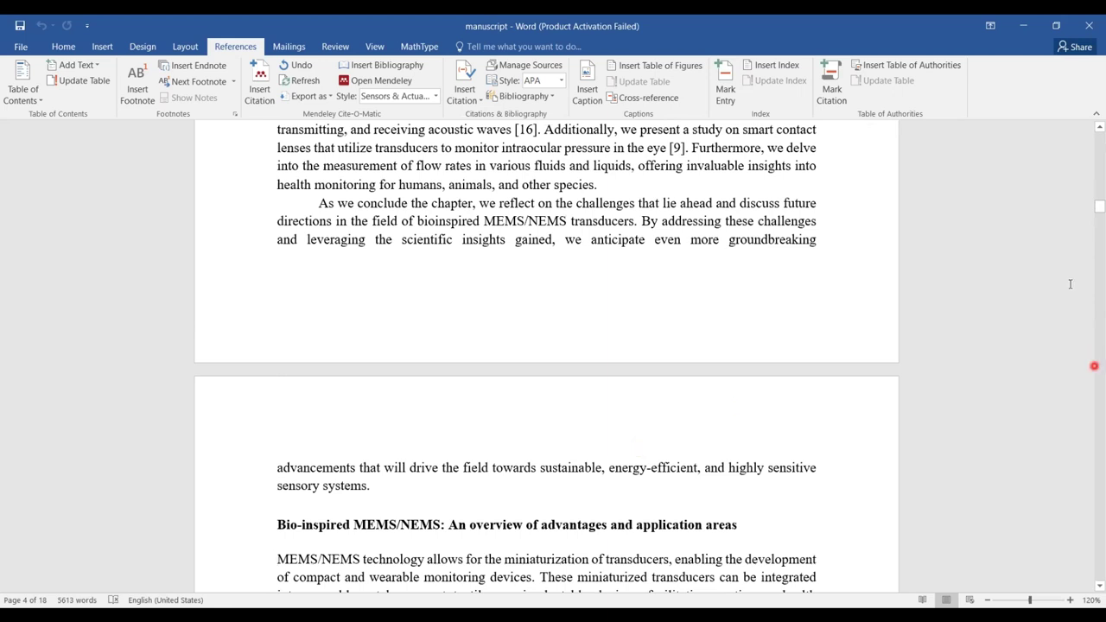
left_click_drag(1091, 214, 1090, 528)
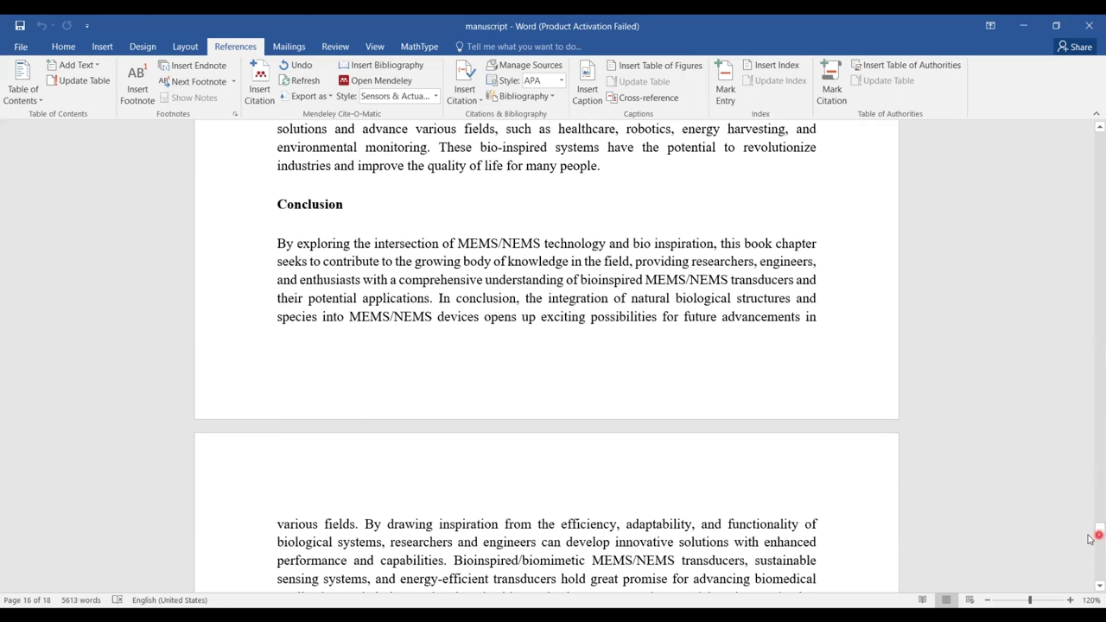
left_click_drag(1090, 534, 1090, 564)
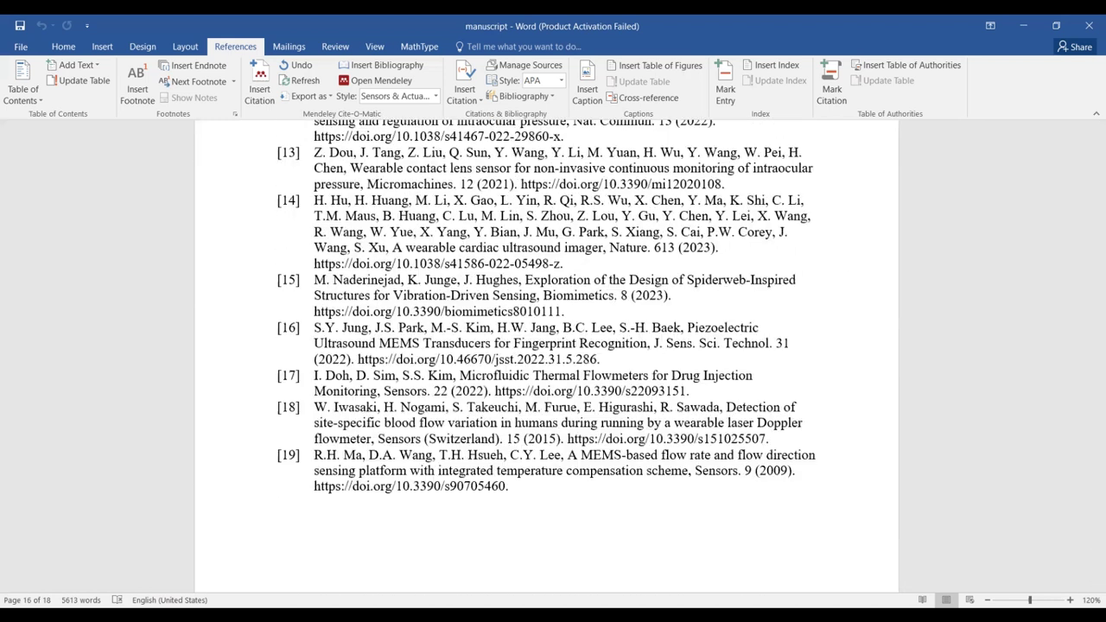
Switch to the Chapter 10 reviewer comments document and examine comment 1's citation rules for journal articles, books and book chapters.
left_click(419, 576)
left_click(566, 304)
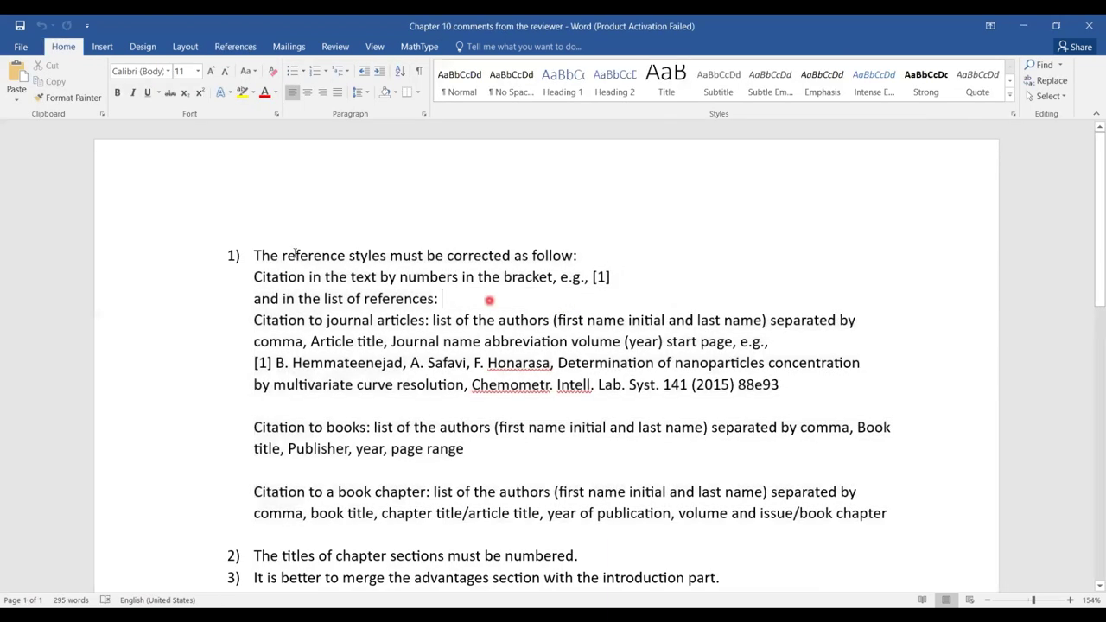
left_click_drag(222, 255, 415, 319)
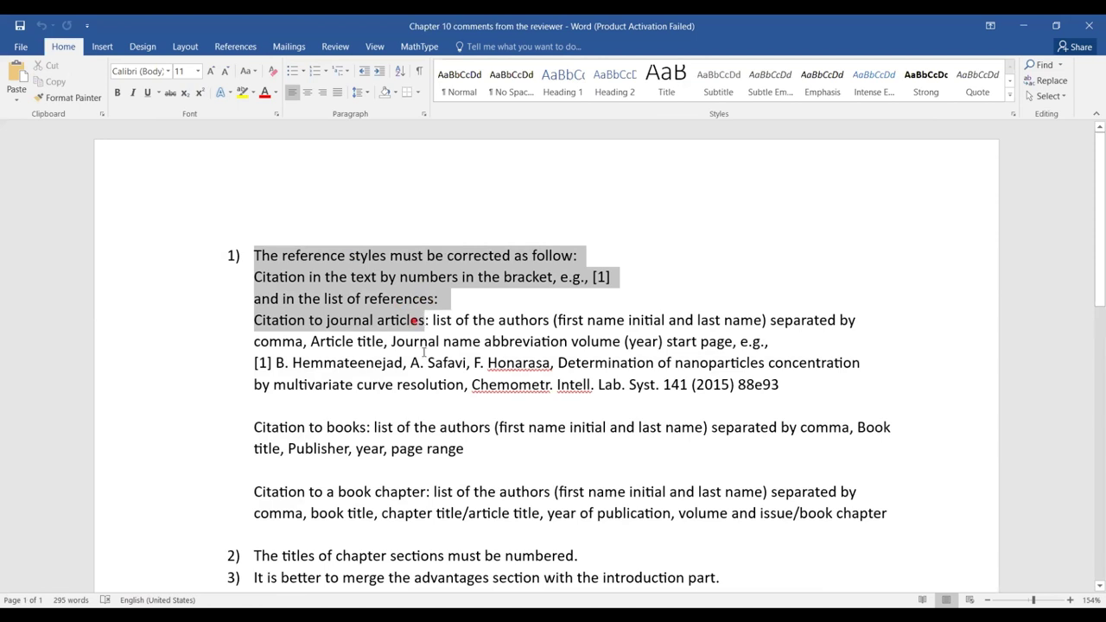
left_click(422, 345)
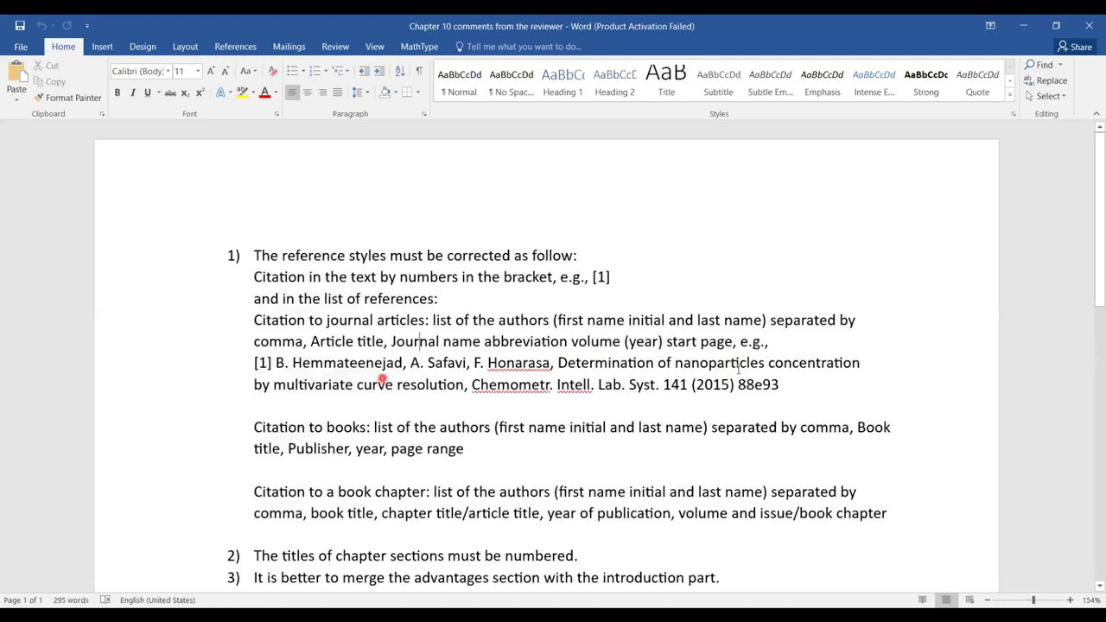
left_click_drag(803, 395, 318, 356)
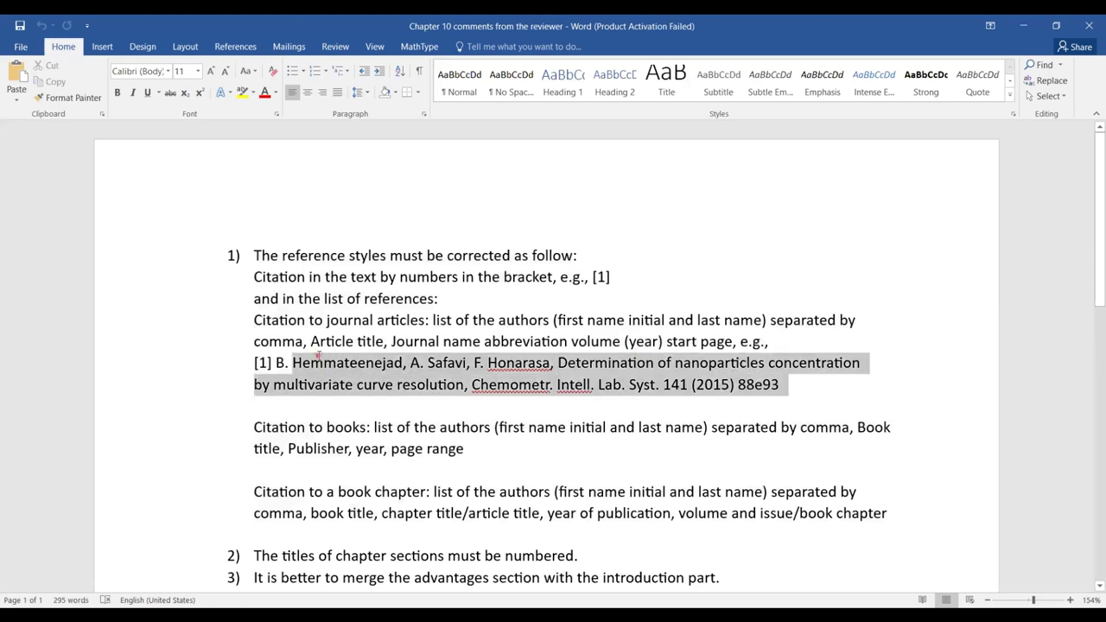
left_click(298, 438)
left_click_drag(489, 459, 244, 430)
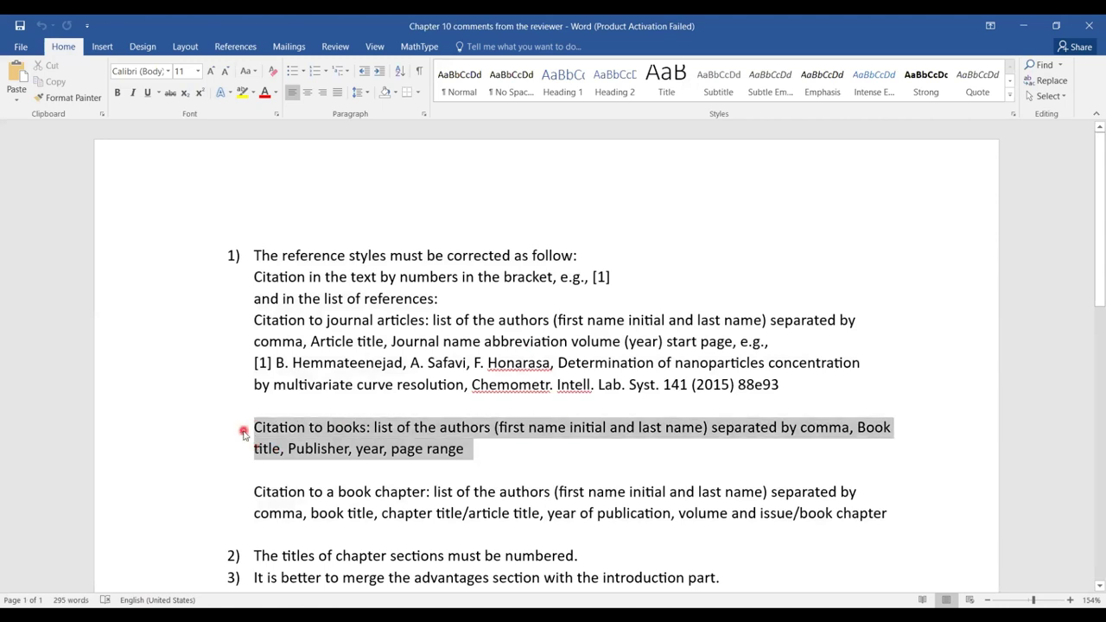
left_click(365, 502)
left_click_drag(433, 494, 327, 494)
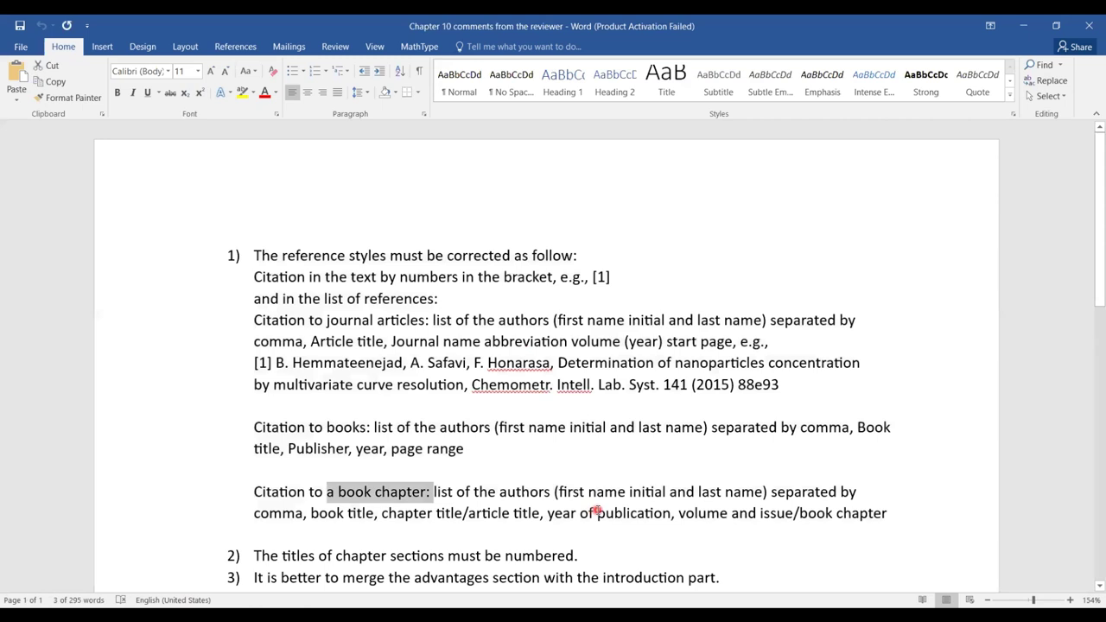
left_click(596, 513)
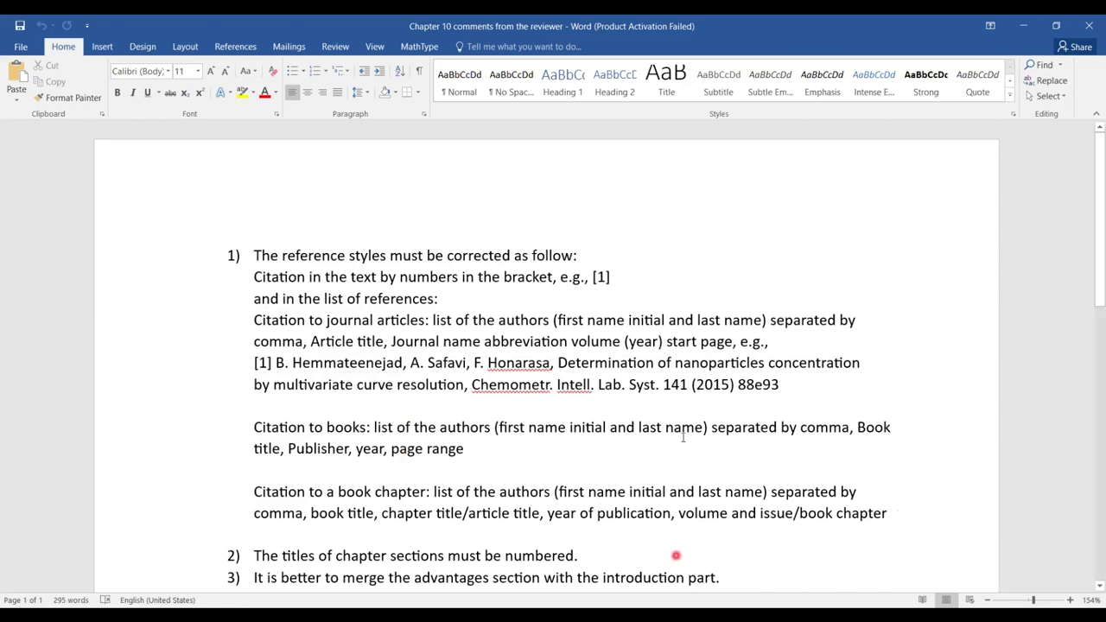
Copy the full text of reviewer comment 1 on reference styles and switch to the ChatGPT conversation to start a message.
left_click(248, 256, "shift")
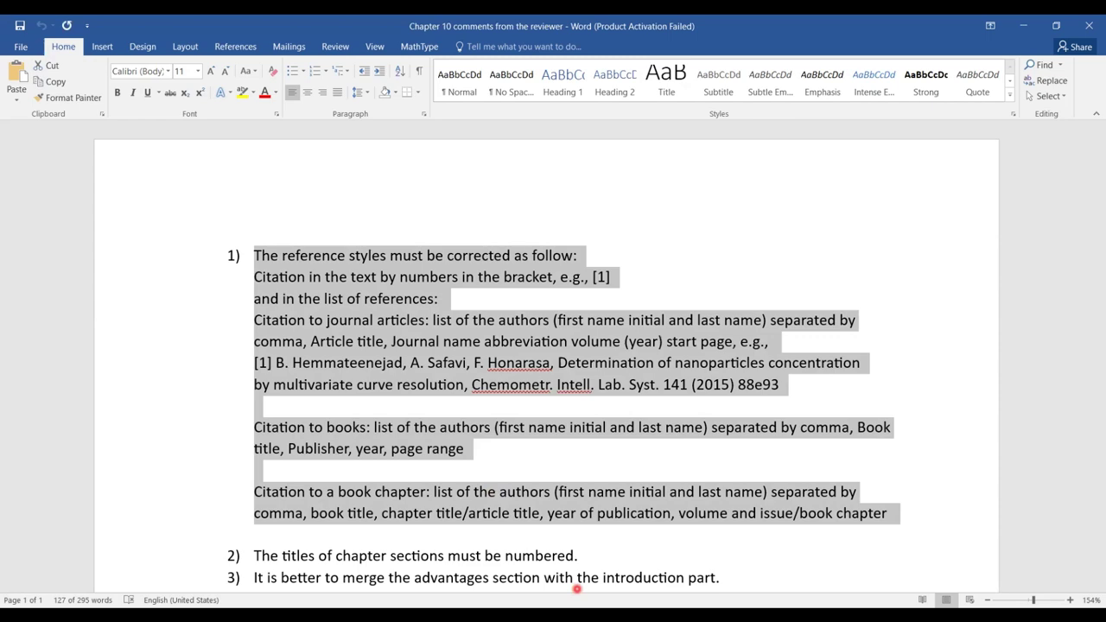
key("alt+Tab")
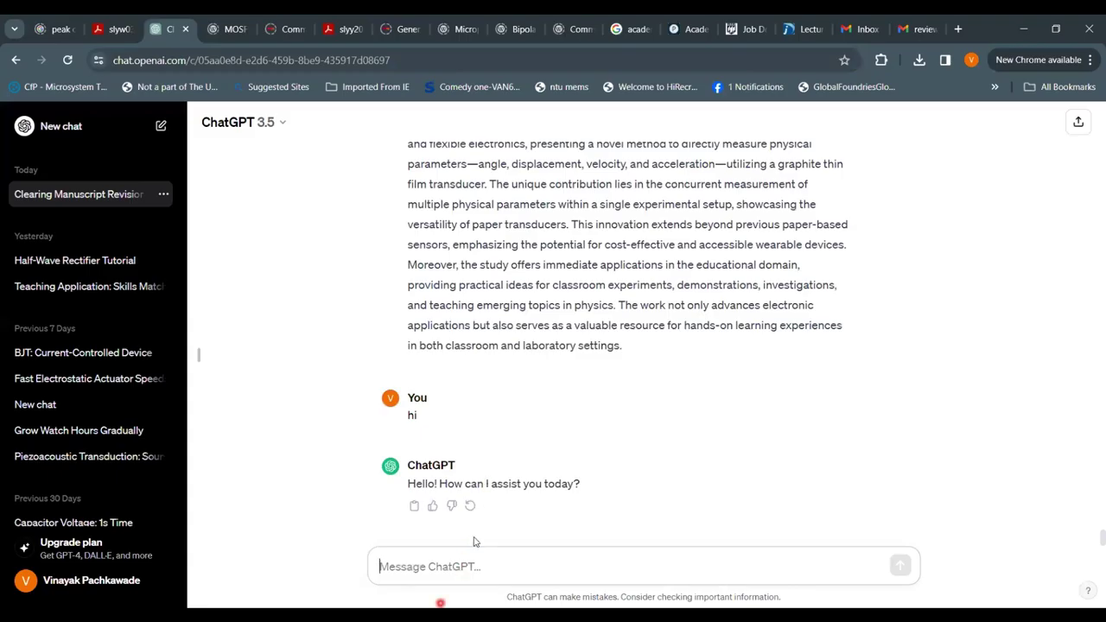
left_click(451, 562)
Begin the message with "Hey. I have received a rivision from the reviewer about my book chapter to be published.".
type("He")
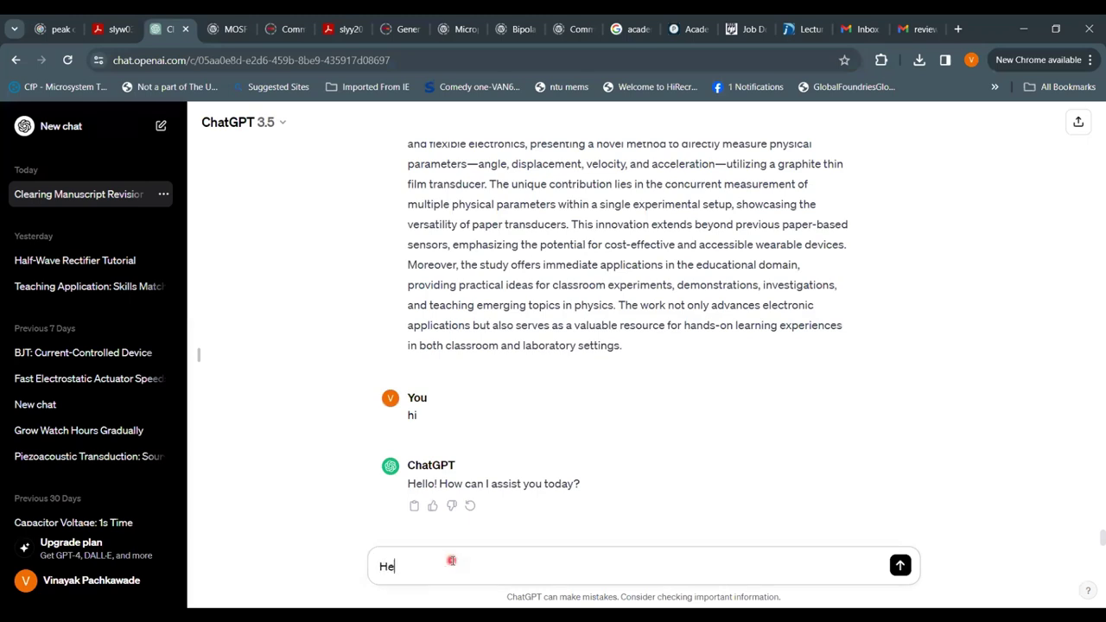
type("t. I have recived")
key("BackSpace")
key("BackSpace")
key("BackSpace")
key("BackSpace")
type("eived a ")
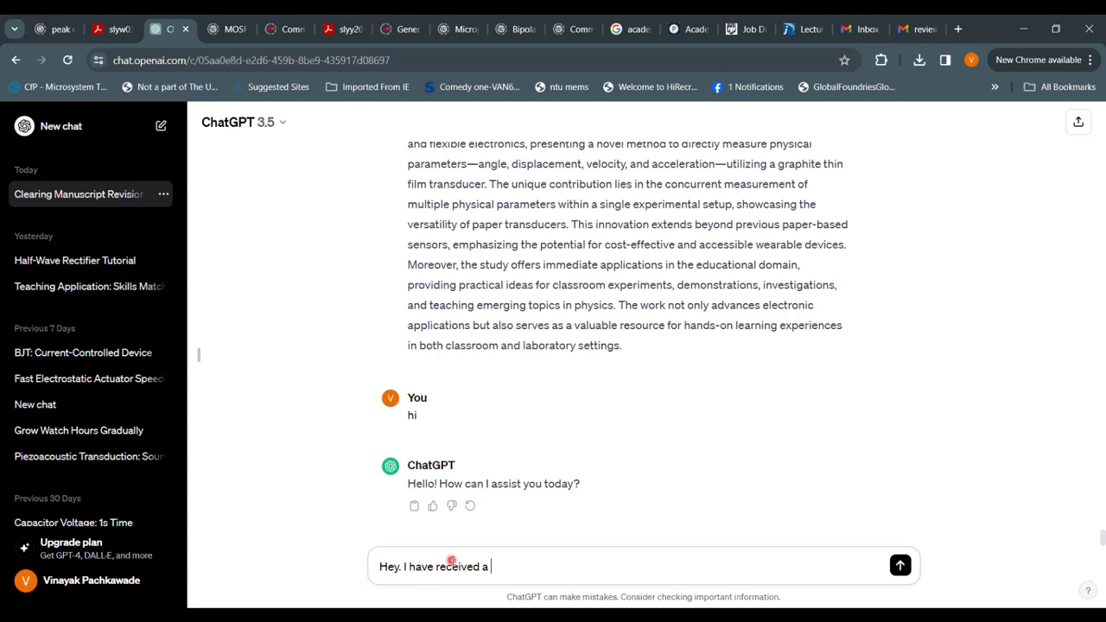
type("rivision from the reviewer ")
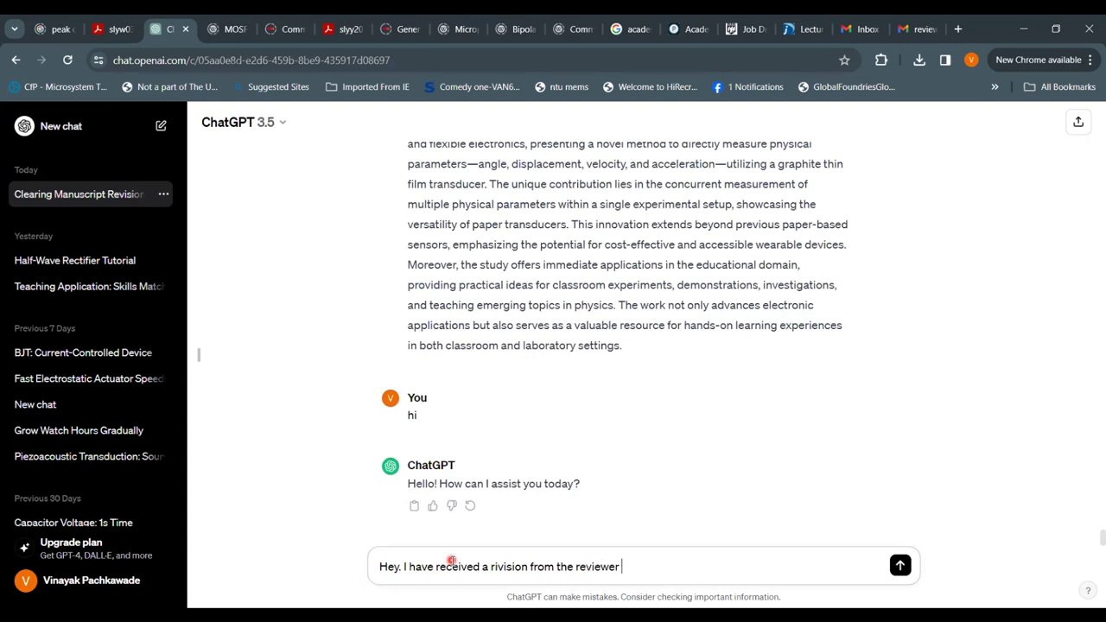
type("about my book chapter to be")
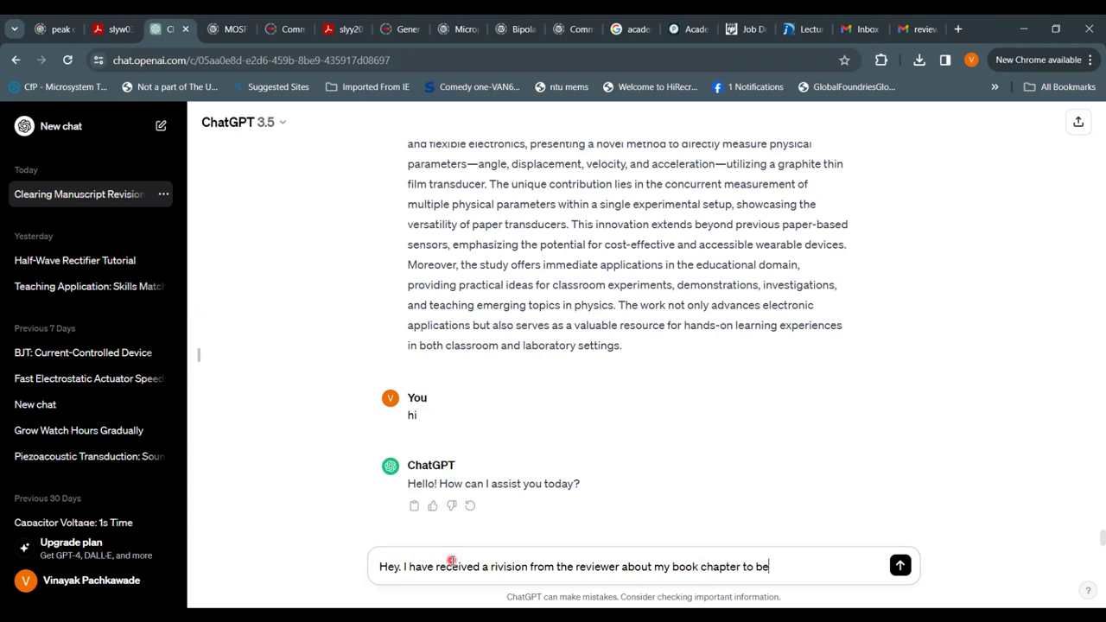
type(" published.")
Continue the message with "I give you reviewer comments and help me arrange the references in the manner asked.".
type(" I give you")
type(" reviewer")
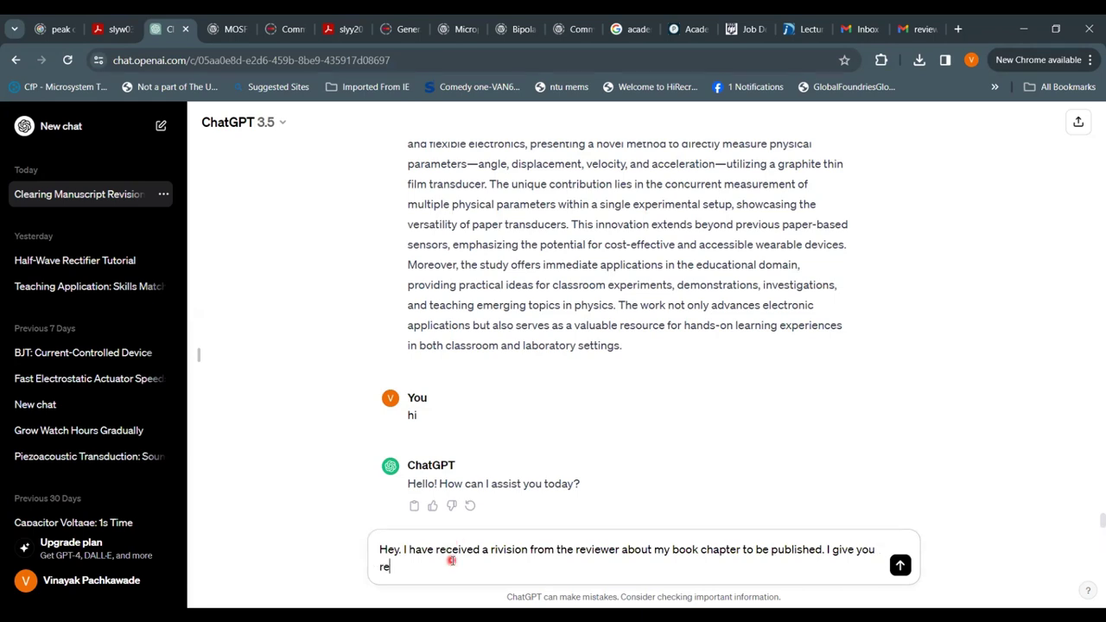
type(" comments and")
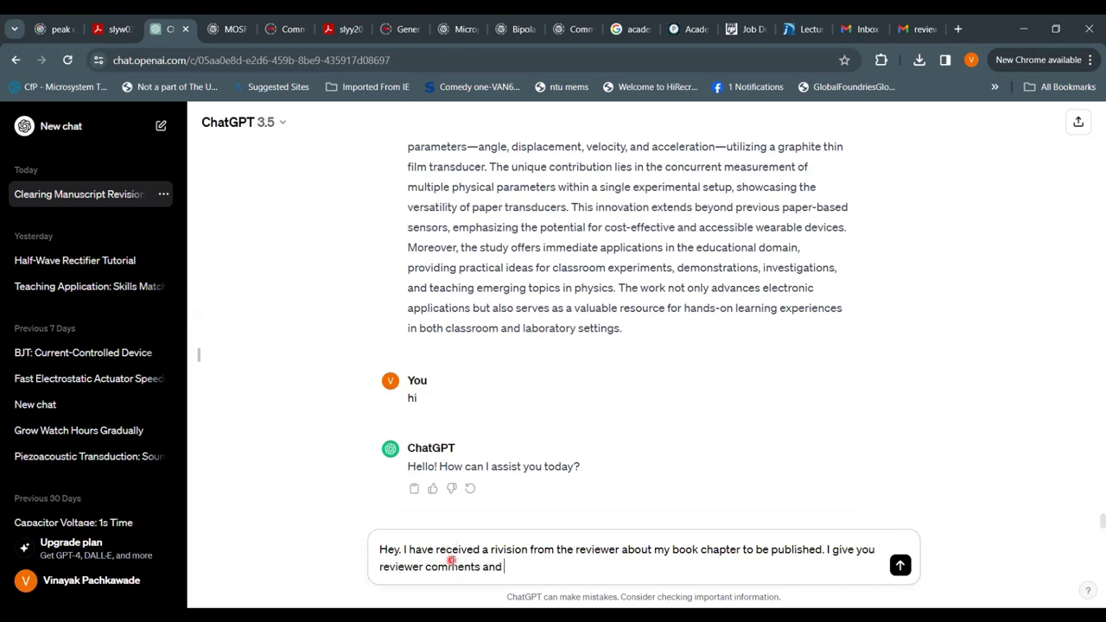
type(" help me")
key("BackSpace")
key("BackSpace")
key("BackSpace")
type("m")
key("BackSpace")
type("p me ar")
key("BackSpace")
key("BackSpace")
type("arra")
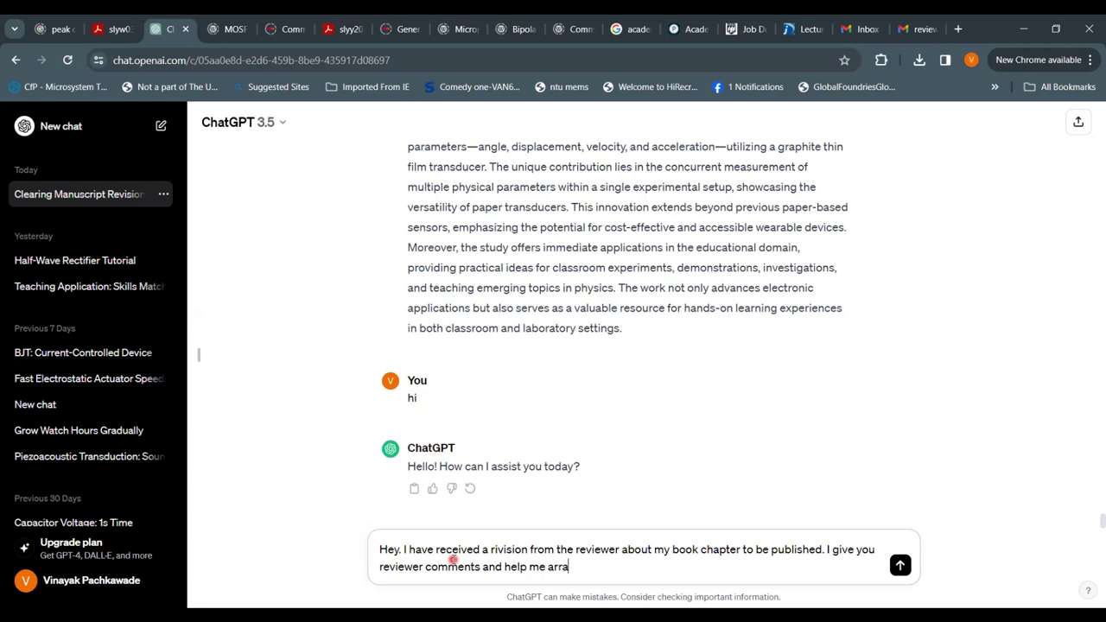
type("nge the references in the ")
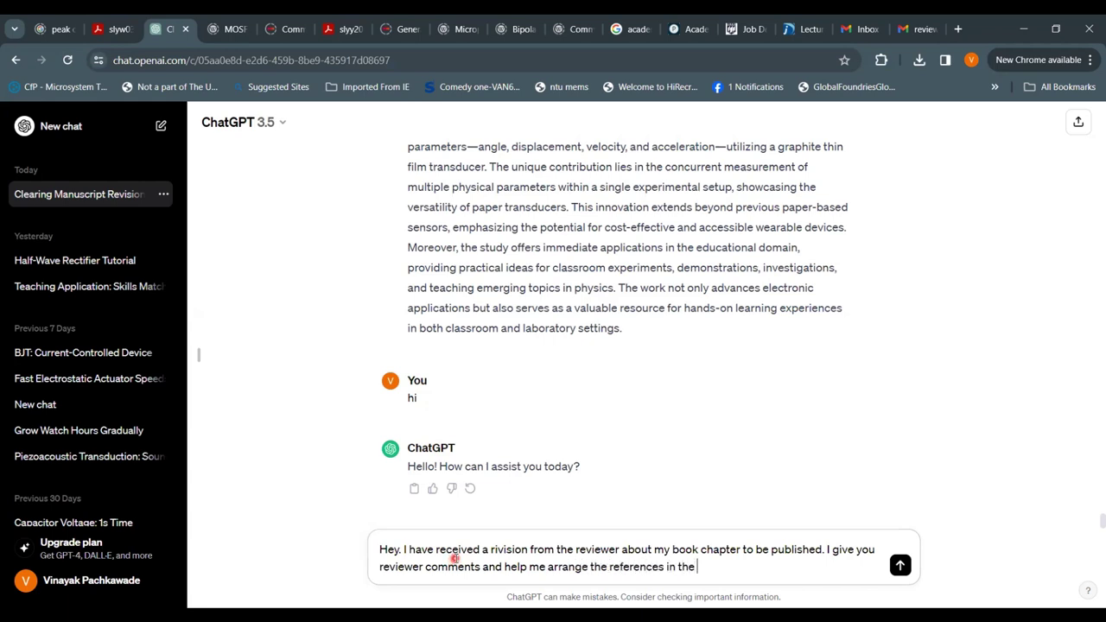
type("manner asked. Her")
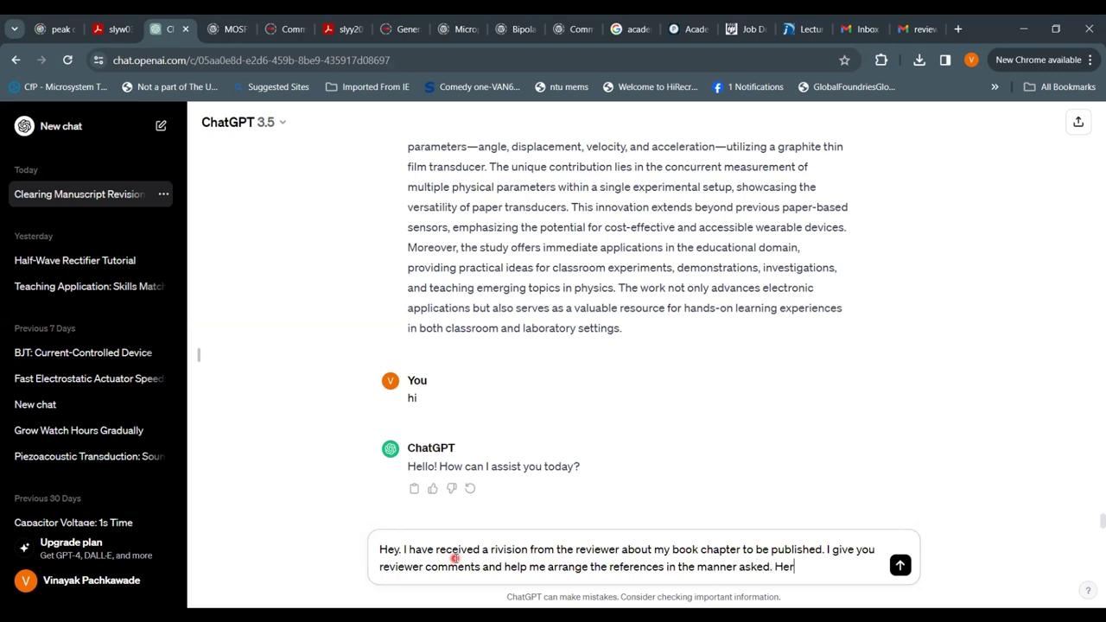
Add "Here is the reviewere comment.......", paste the copied reviewer comment, and follow it with "and, here are my references........".
type("e is the reviewere comment.......")
key("ctrl+v")
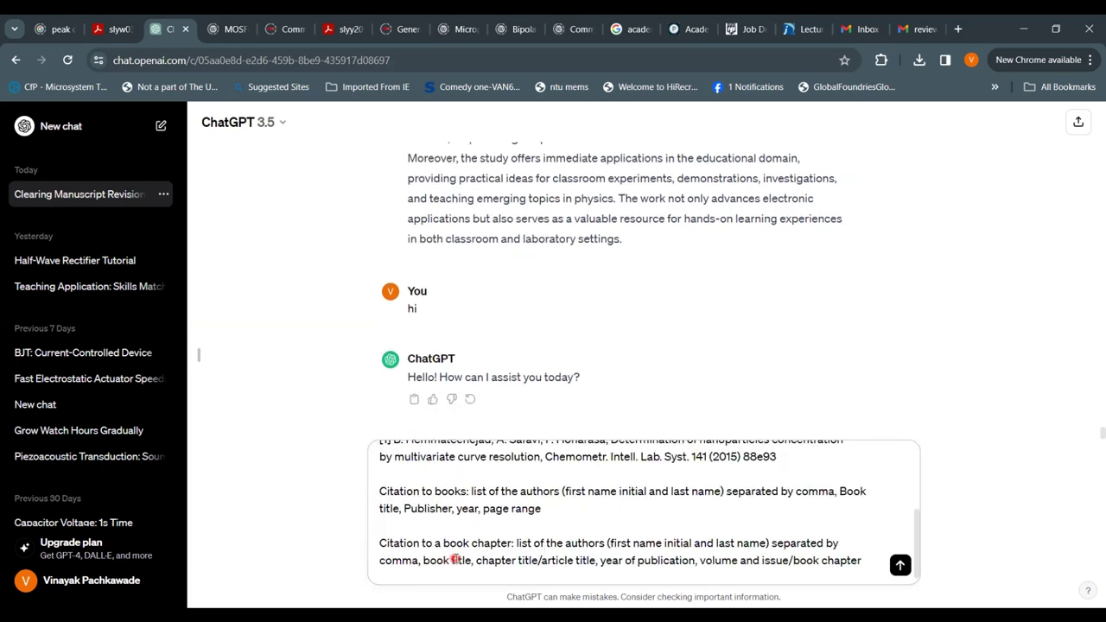
type("and, here are my references........")
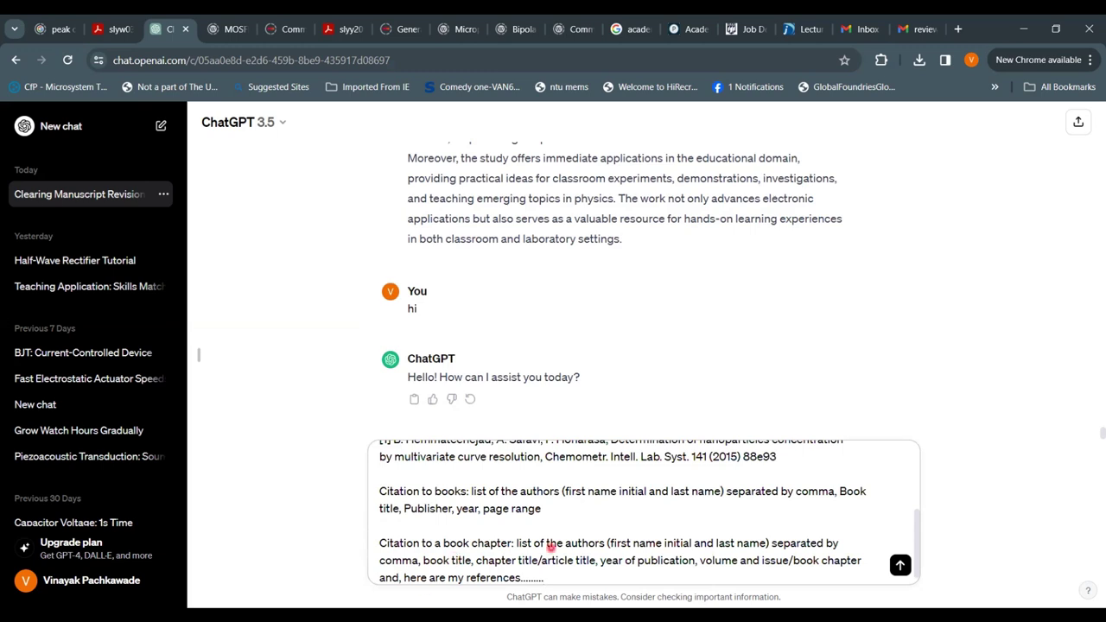
Switch to the manuscript and copy the References heading with the complete reference list, entries 1 to 19.
key("alt+Tab")
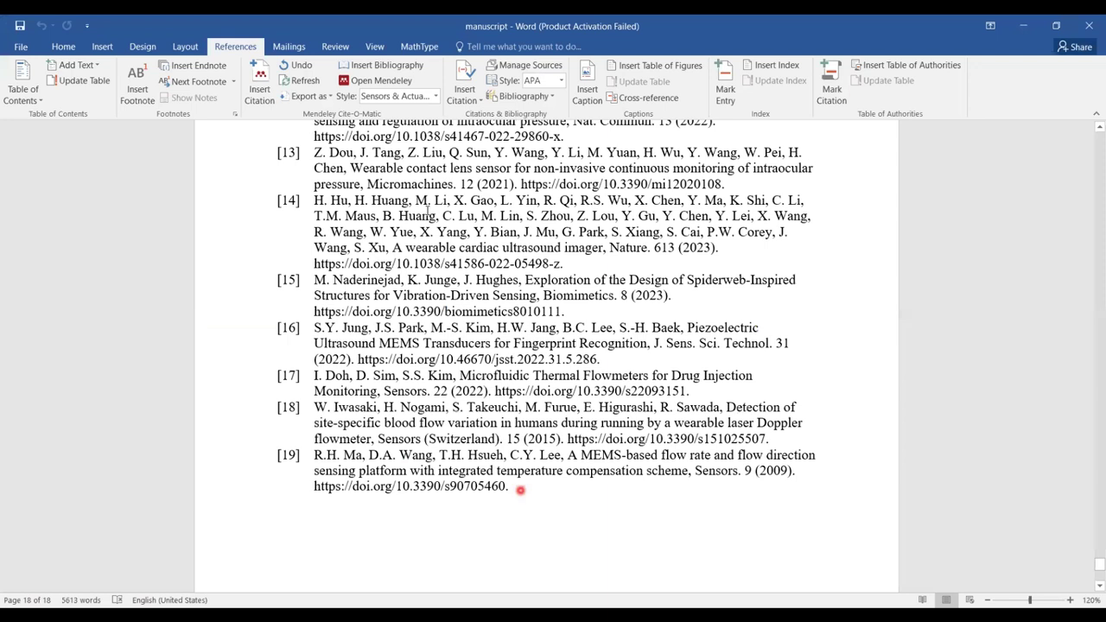
key("ctrl+a")
scroll(399, 276, "up", 8)
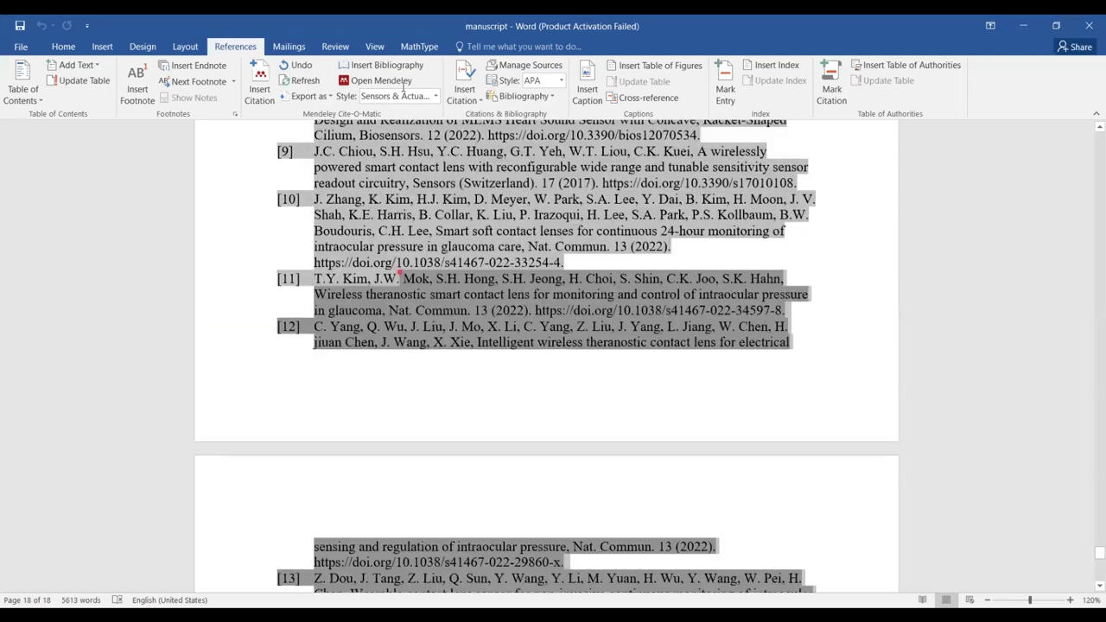
scroll(400, 279, "up", 12)
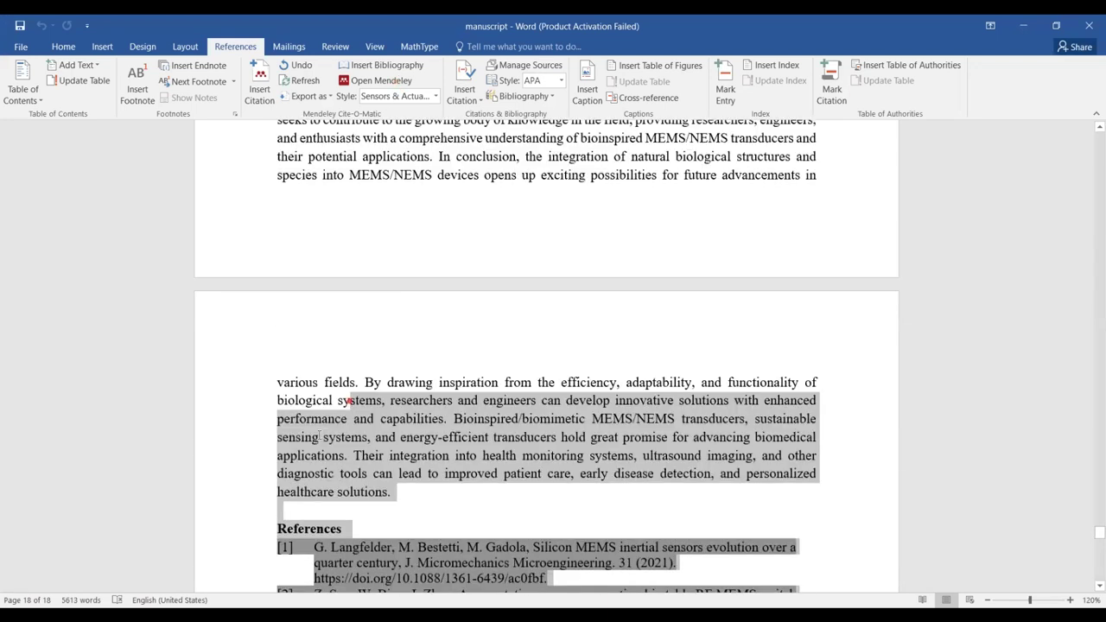
left_click_drag(350, 400, 276, 537)
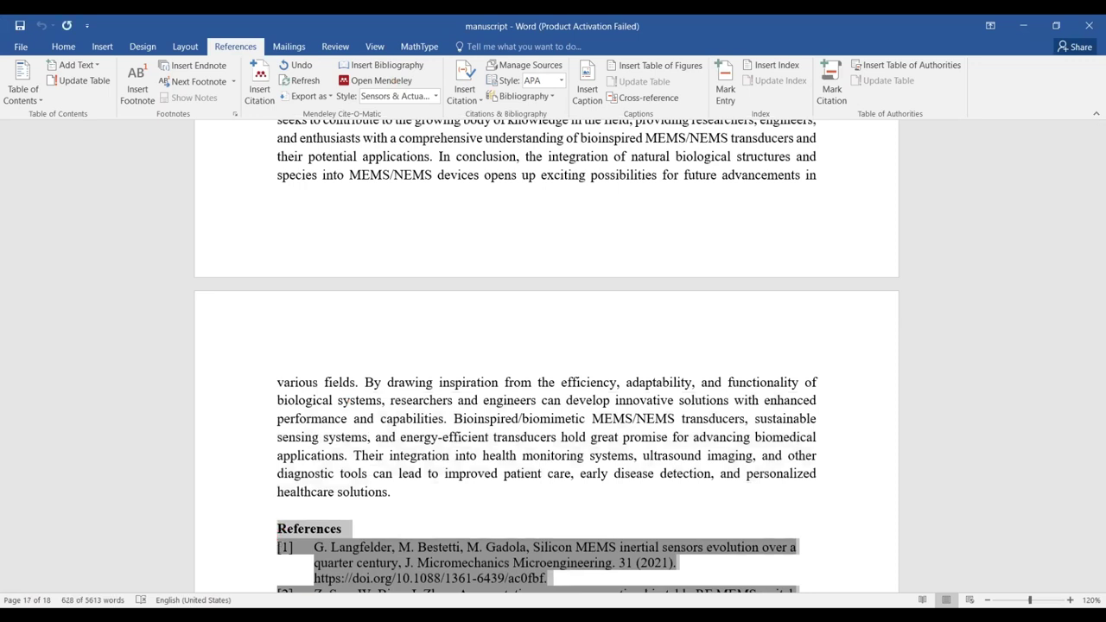
key("ctrl+c")
Return to the ChatGPT conversation, paste the copied references at the end of the message and send it.
key("alt+Tab")
key("ctrl+v")
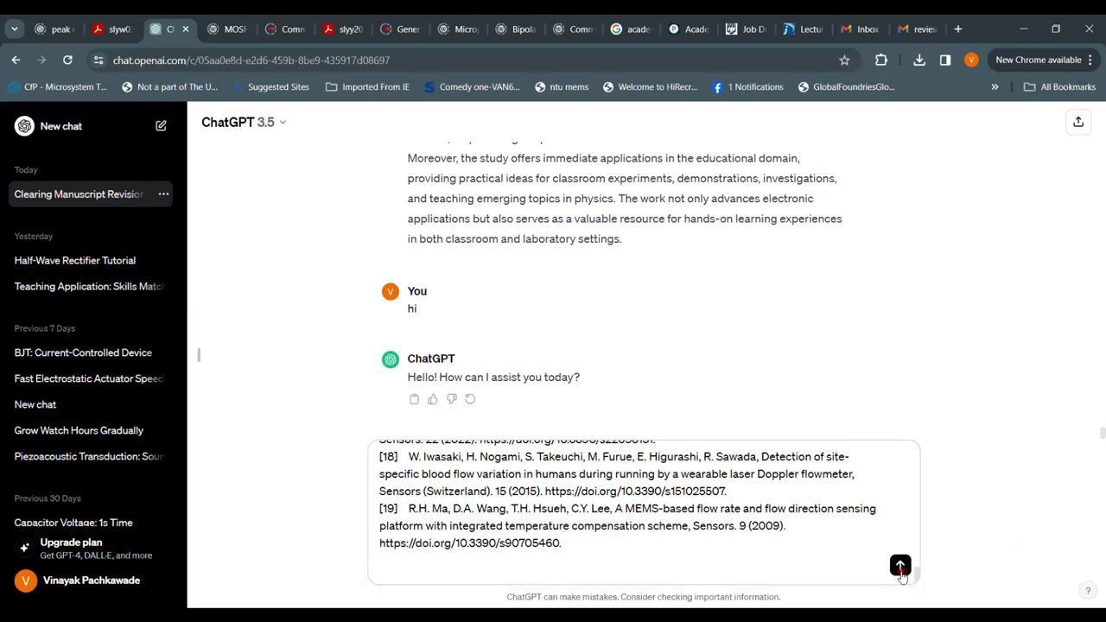
left_click(899, 566)
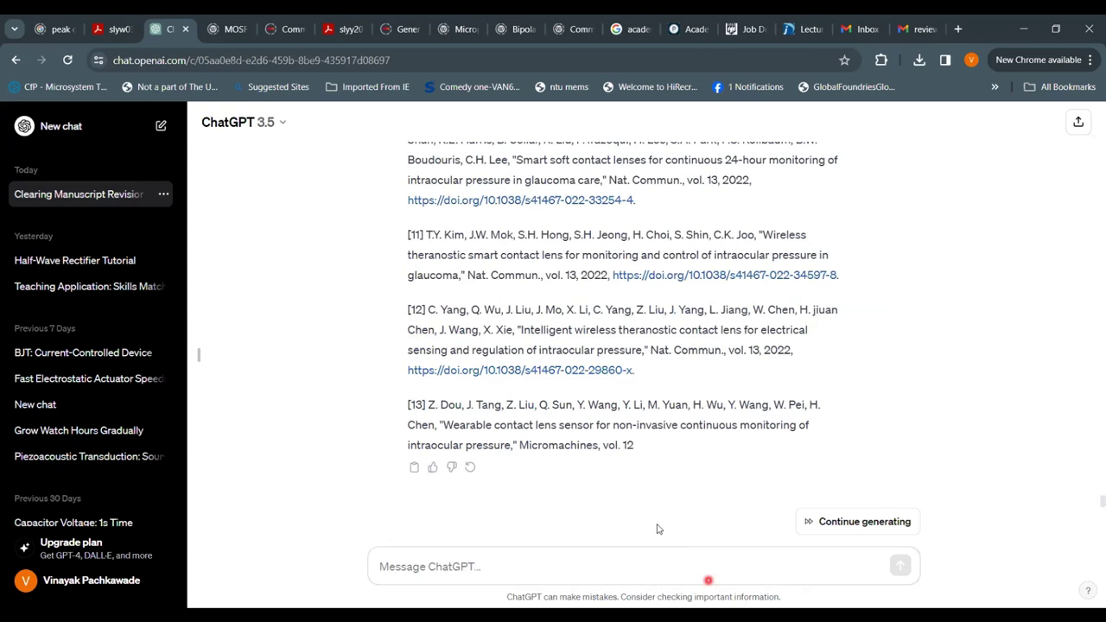
Copy the reformatted references 1 to 13 from ChatGPT's reply.
scroll(657, 529, "up", 10)
left_click_drag(408, 219, 677, 493)
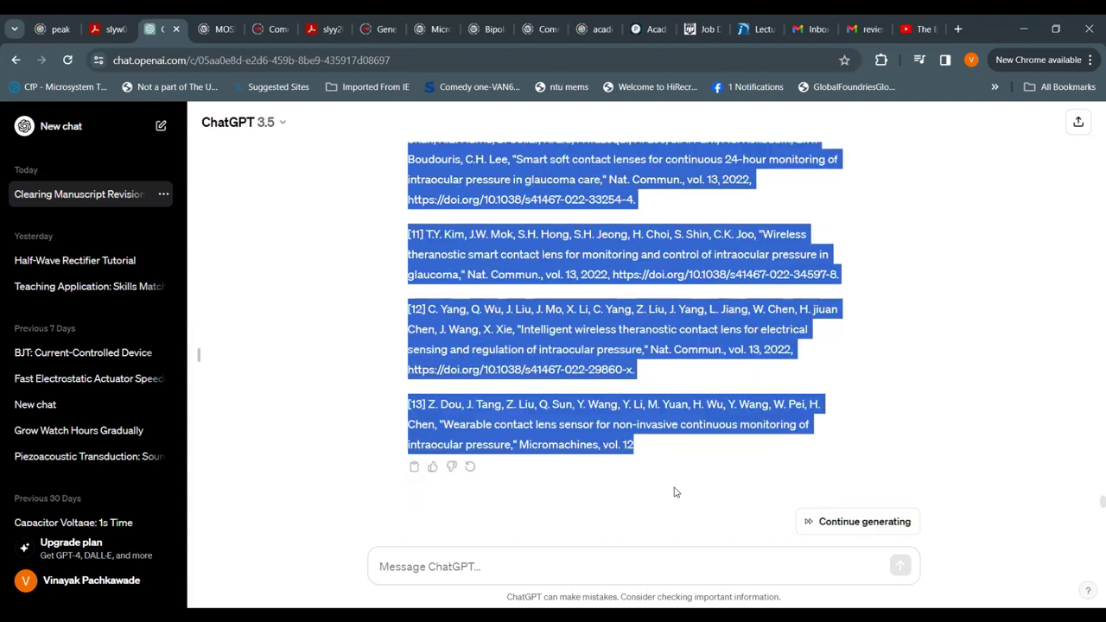
right_click(509, 261)
left_click(531, 275)
Switch to the manuscript and paste the reformatted references on a new line directly under the References heading.
key("alt+Tab")
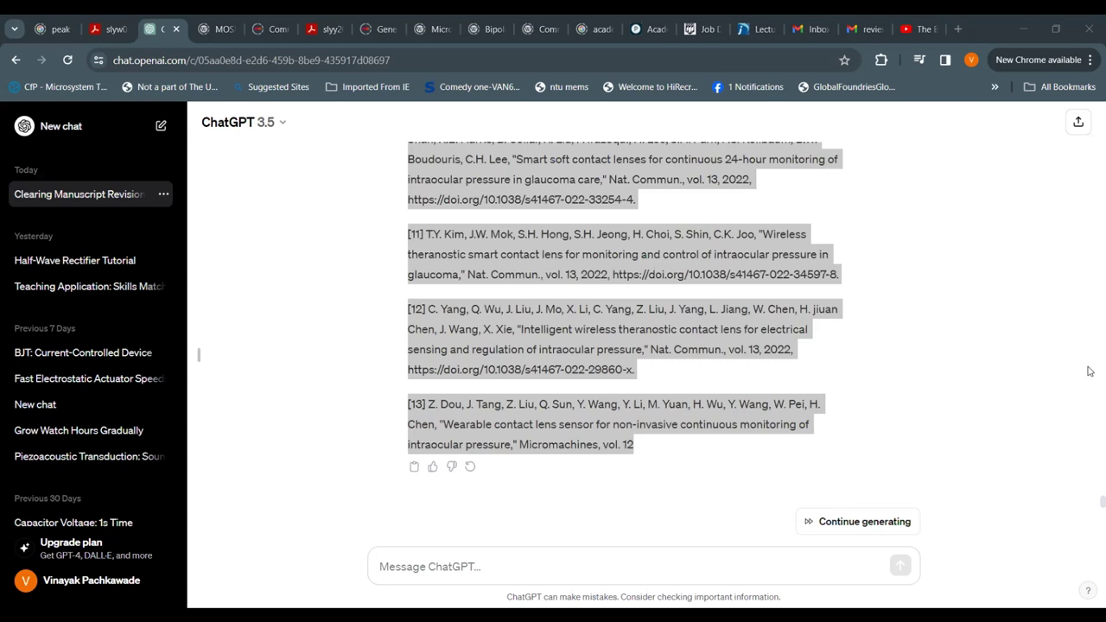
key("alt+Tab")
scroll(1090, 587, "down", 3)
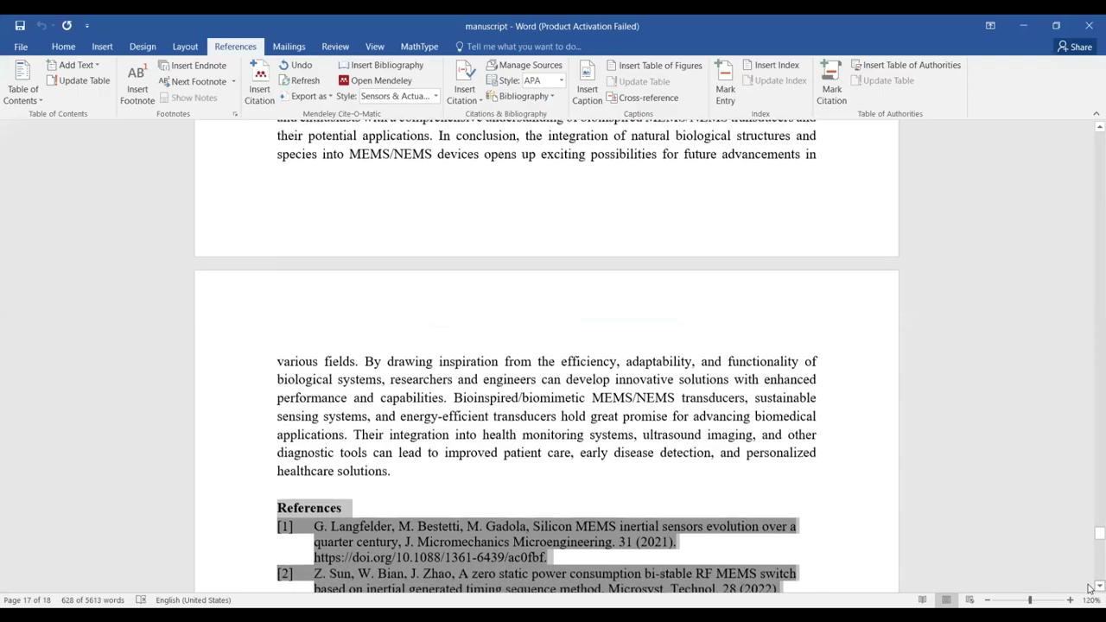
scroll(1091, 588, "down", 3)
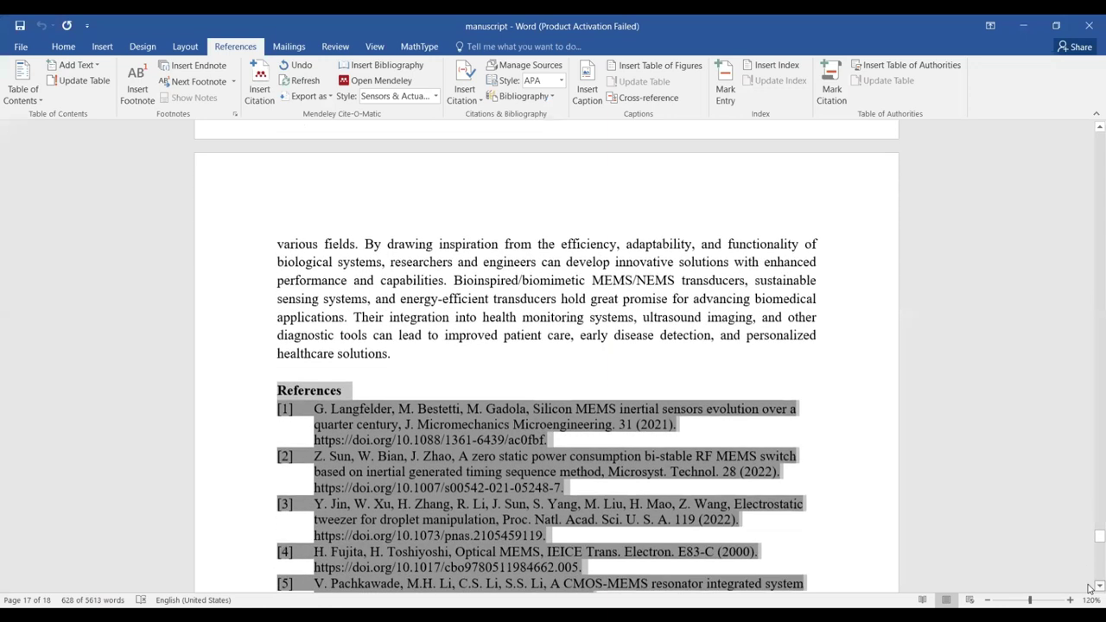
scroll(1090, 587, "down", 3)
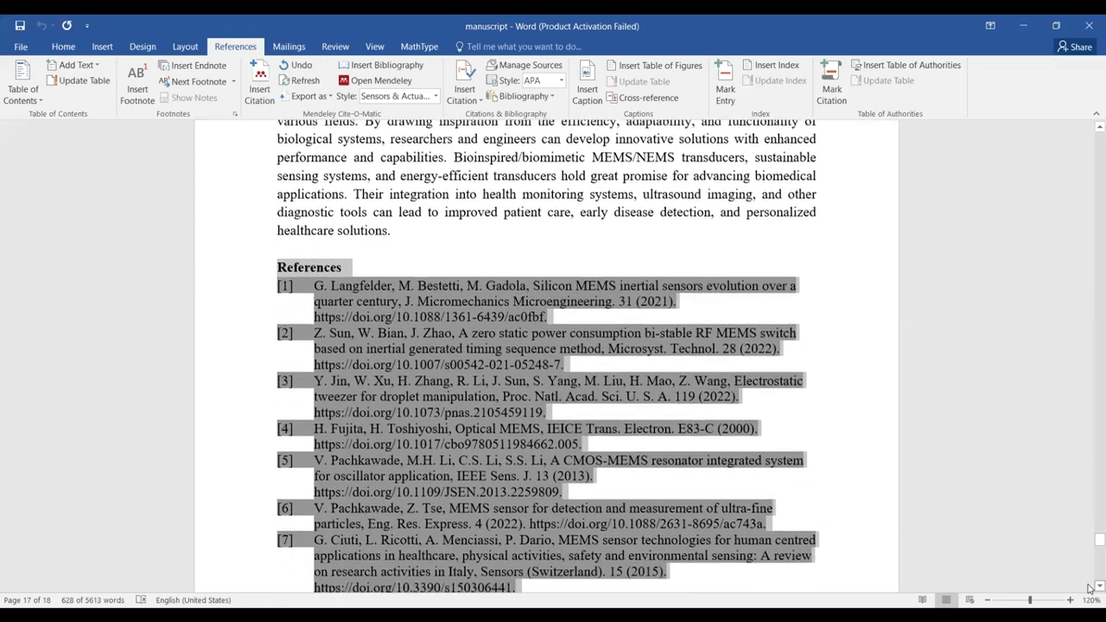
scroll(1090, 588, "down", 1)
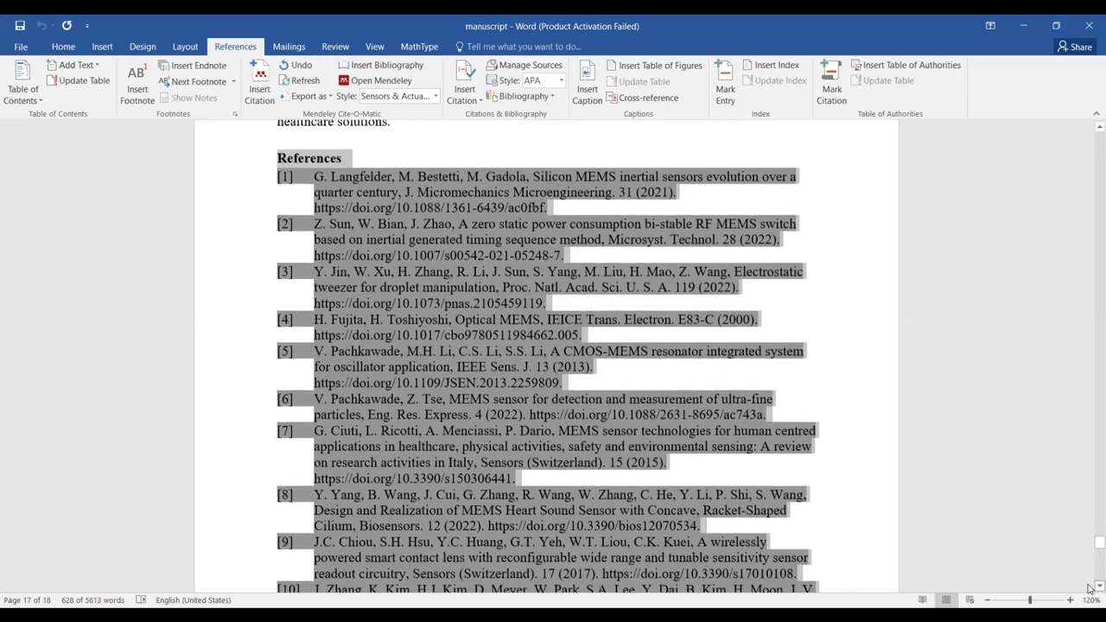
left_click(370, 152)
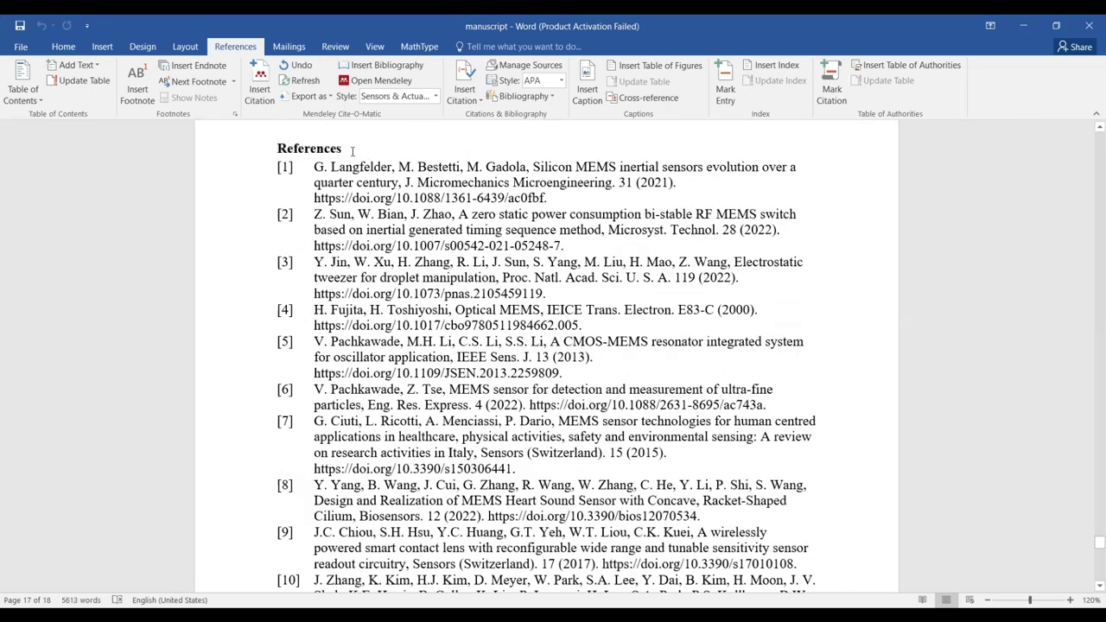
key("Return")
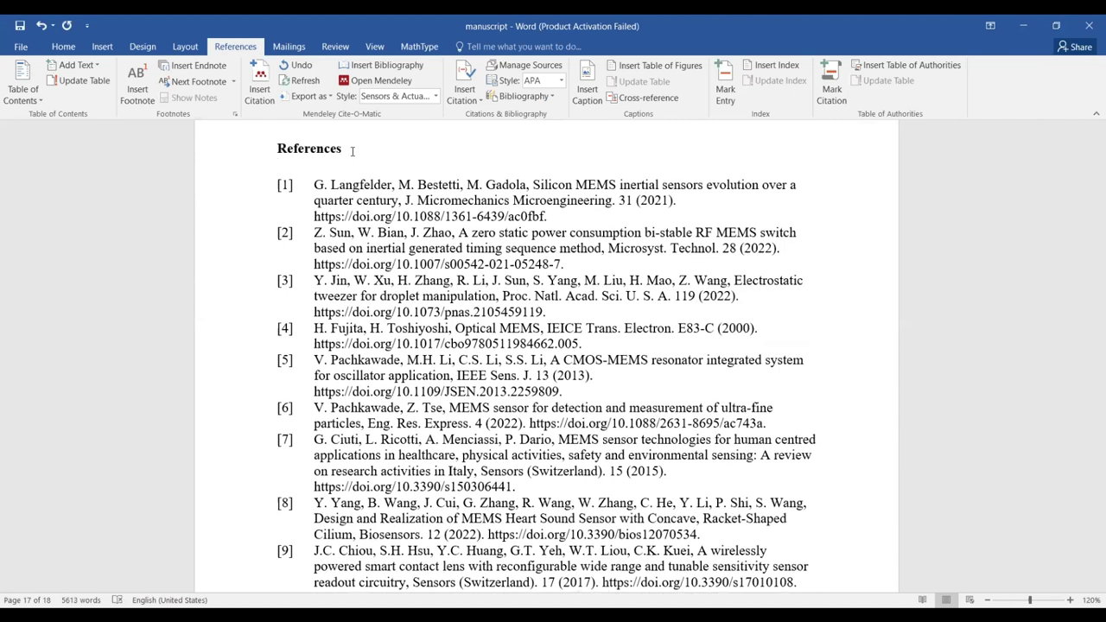
key("ctrl+v")
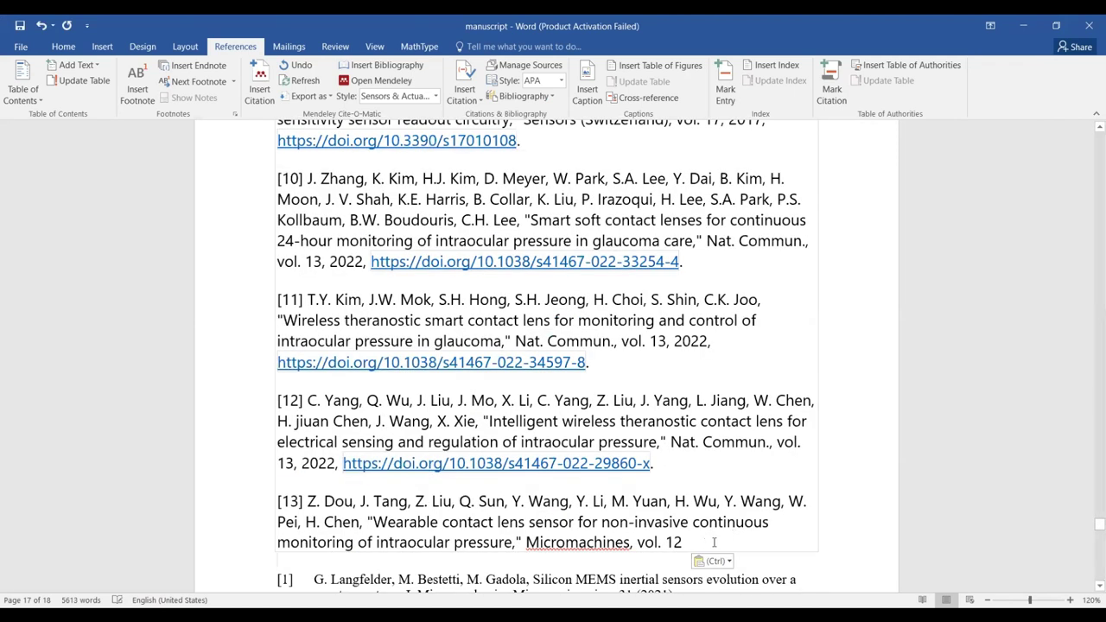
Try the Merge Formatting paste option on the pasted references.
left_click(713, 561)
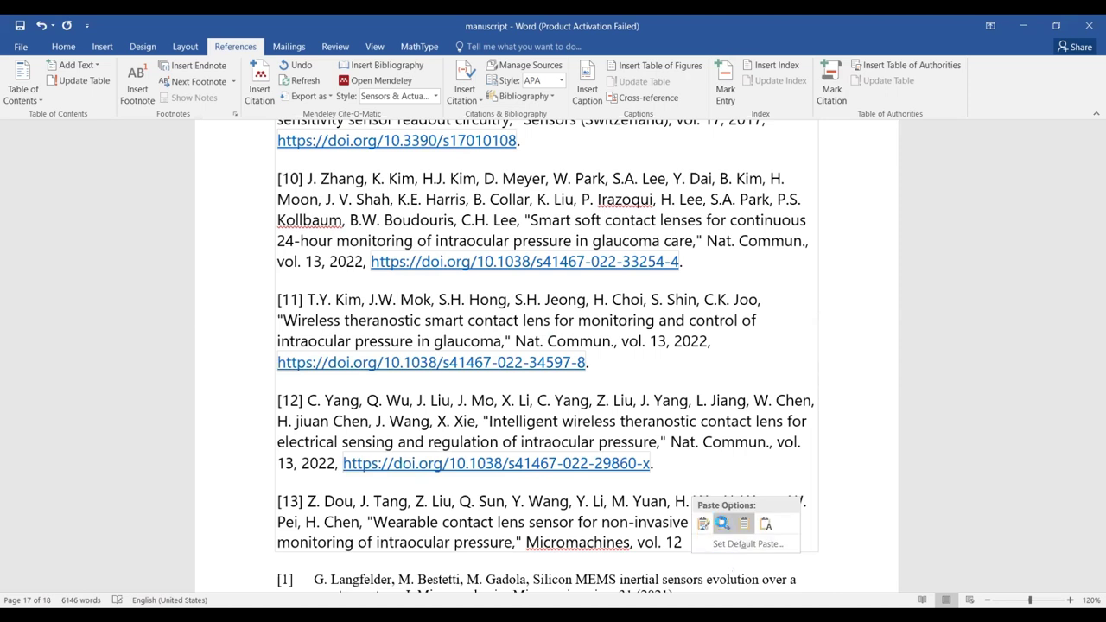
left_click(723, 524)
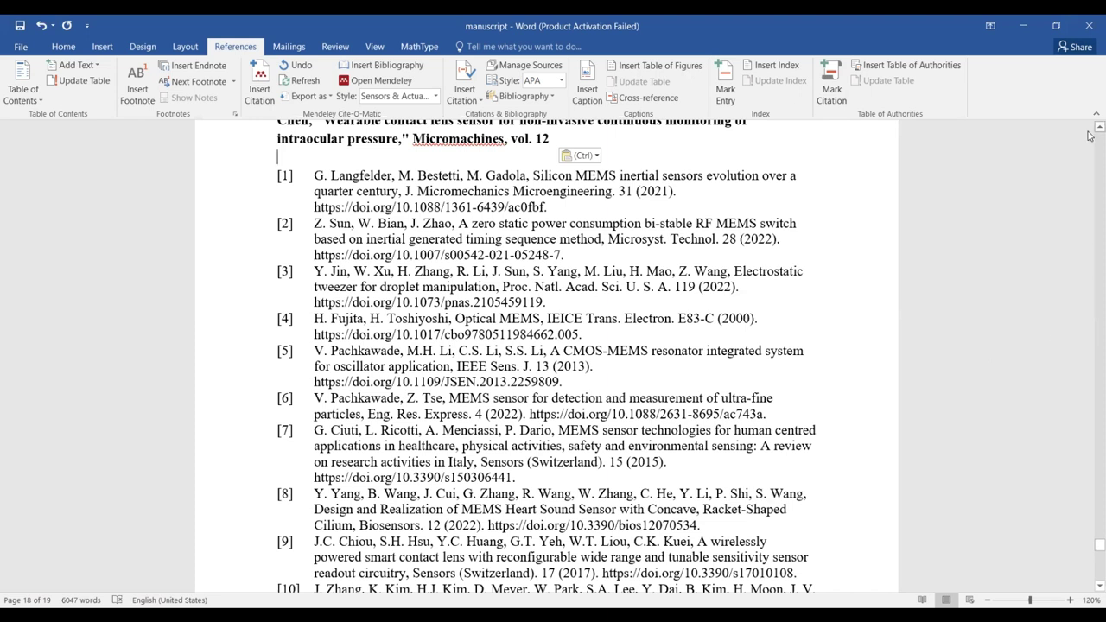
scroll(1089, 135, "up", 1)
scroll(1090, 135, "up", 1)
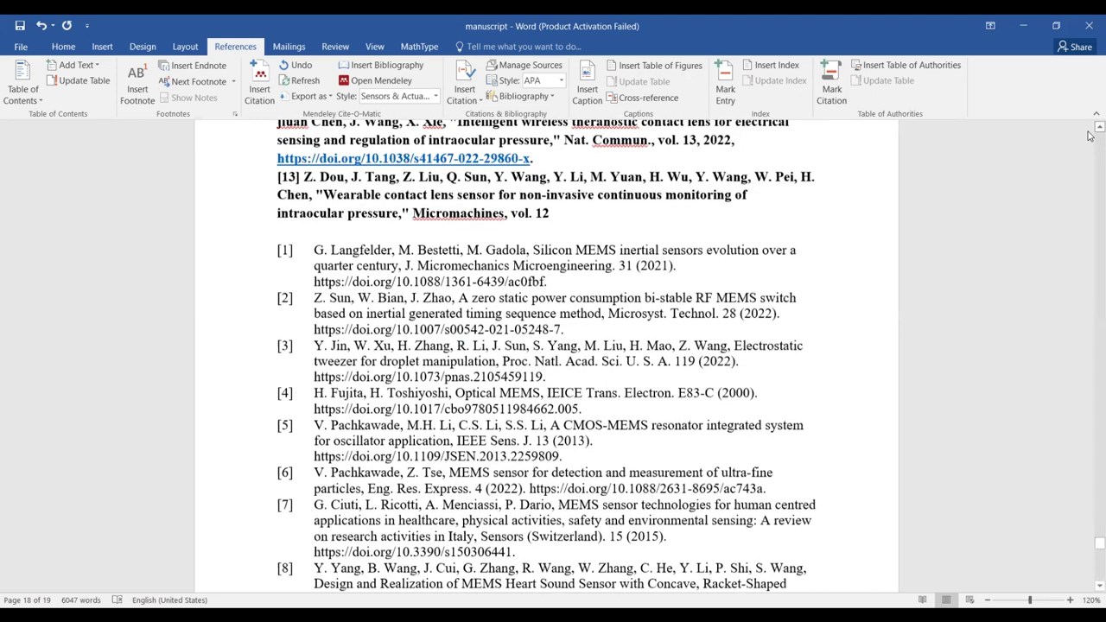
scroll(1090, 136, "up", 3)
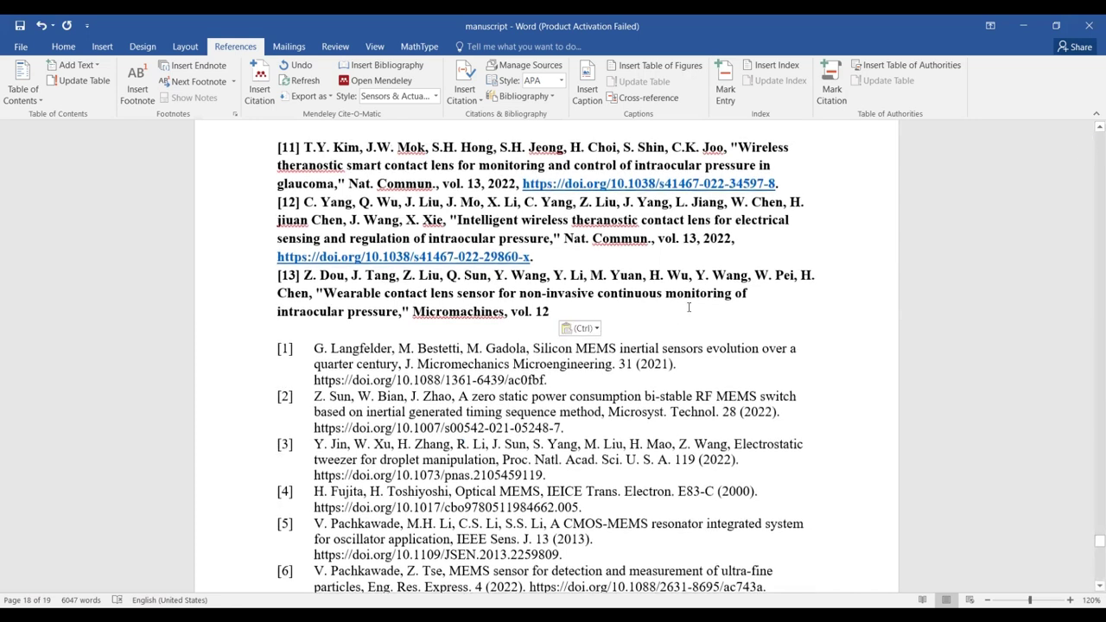
Apply Keep Text Only to the pasted references and delete the old reference list below them.
left_click(596, 330)
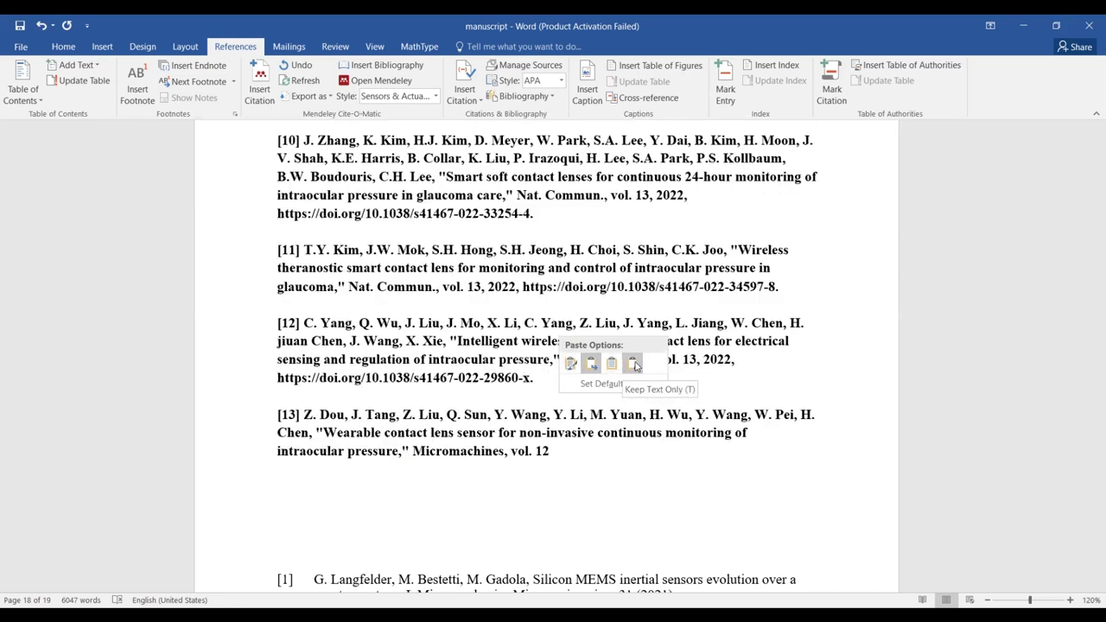
left_click(635, 366)
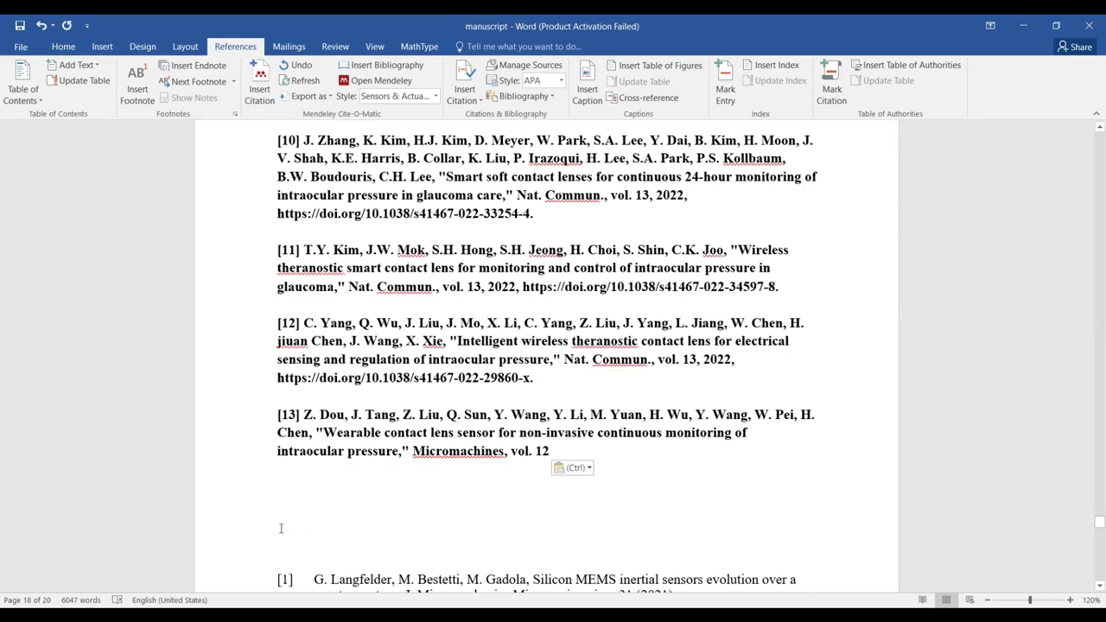
left_click_drag(281, 528, 287, 615)
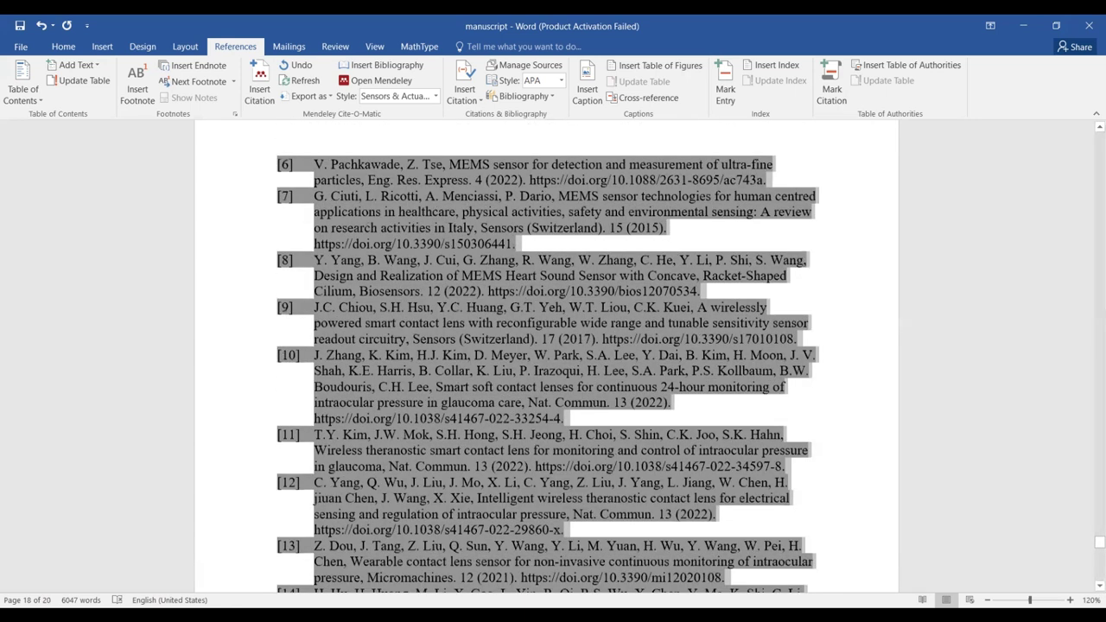
key("Delete")
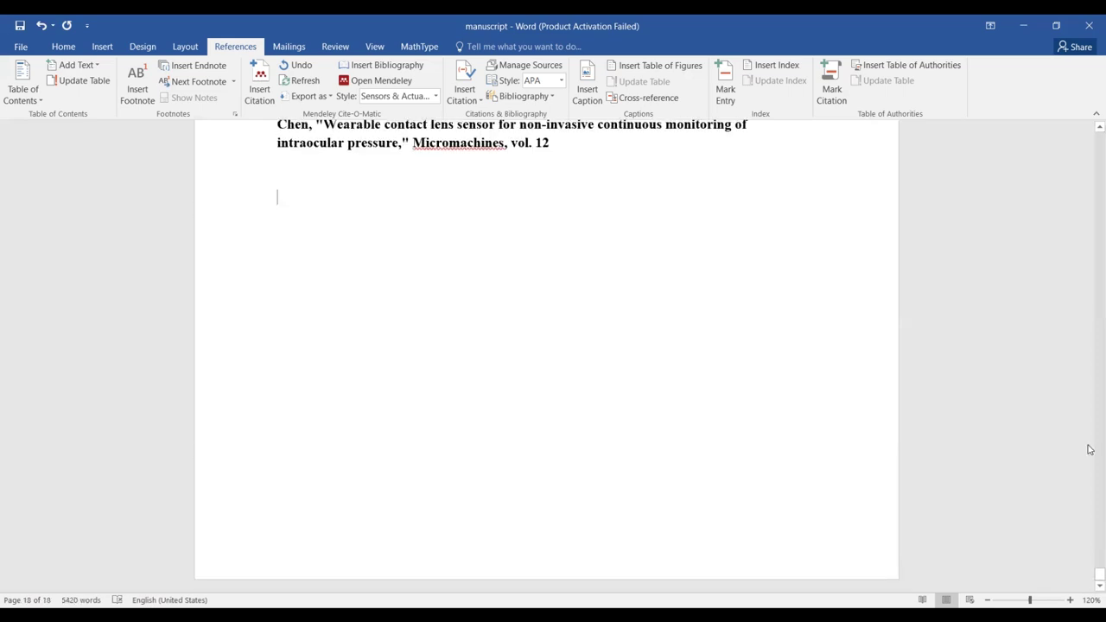
Remove the bold formatting from the pasted references 1 to 13, leaving the References heading bold.
left_click(1090, 128)
left_click(1095, 128)
left_click(1096, 128)
left_click(1096, 128)
left_click(1096, 128)
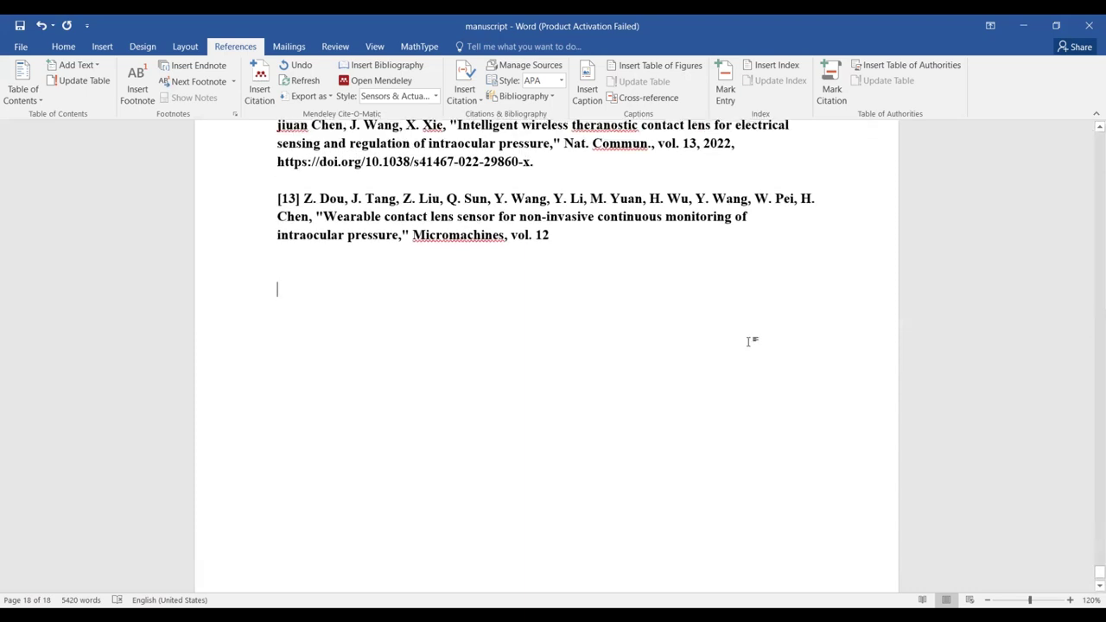
scroll(749, 341, "up", 18)
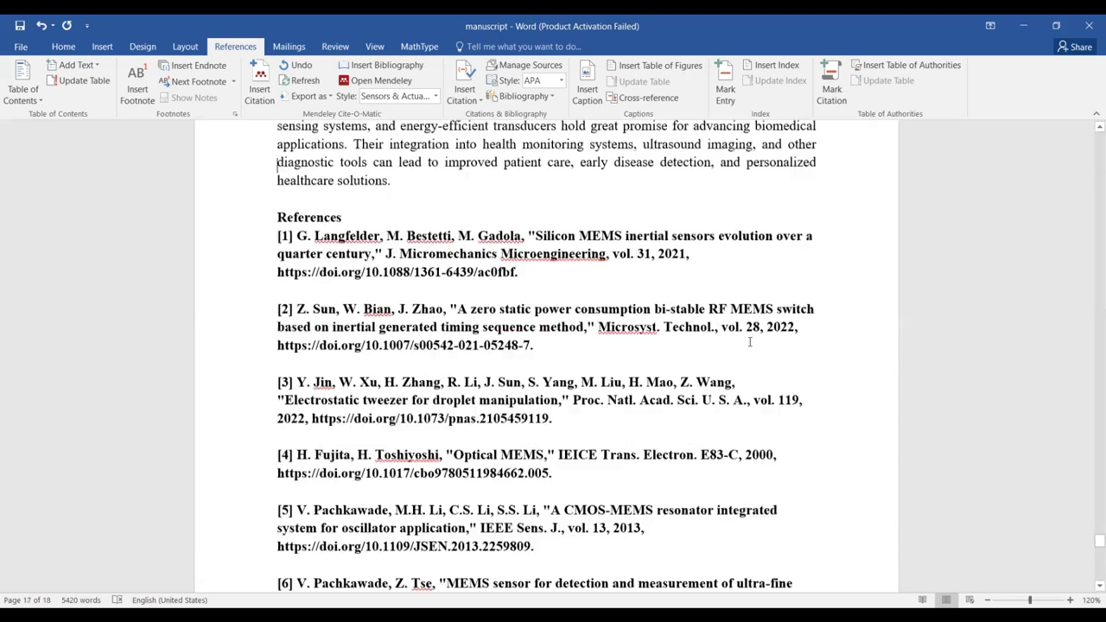
scroll(750, 342, "up", 3)
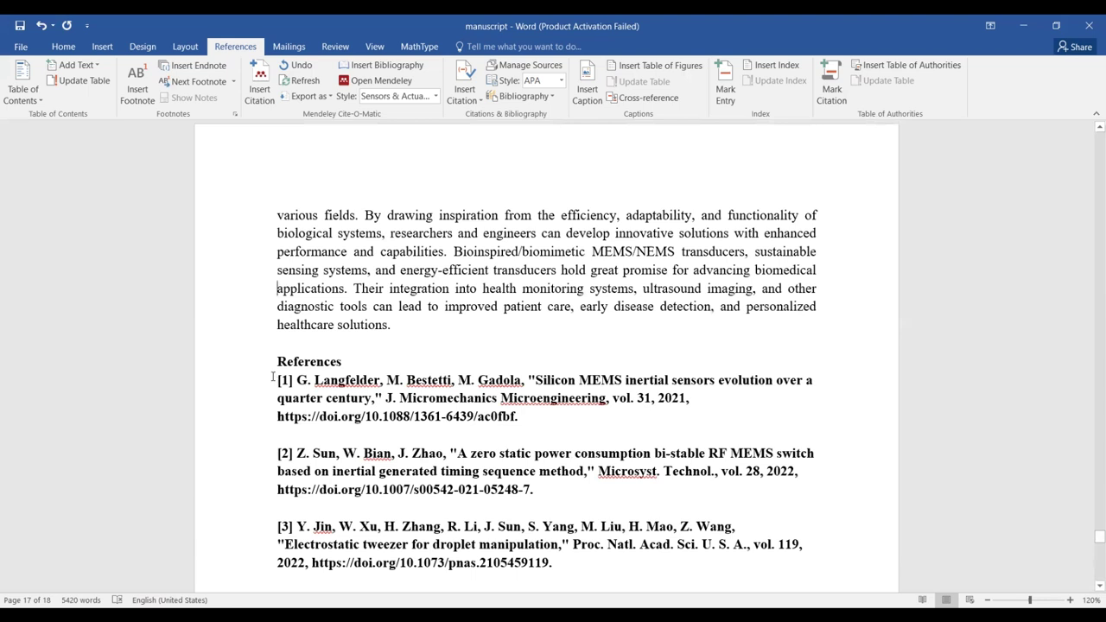
left_click_drag(275, 378, 528, 605)
left_click_drag(555, 416, 568, 321)
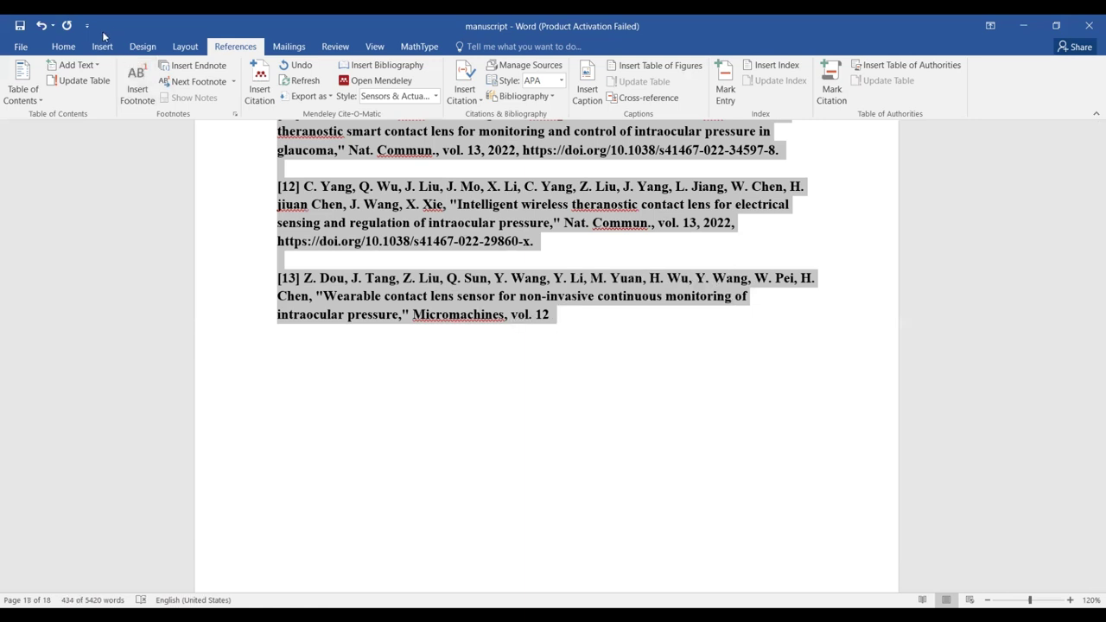
left_click(69, 47)
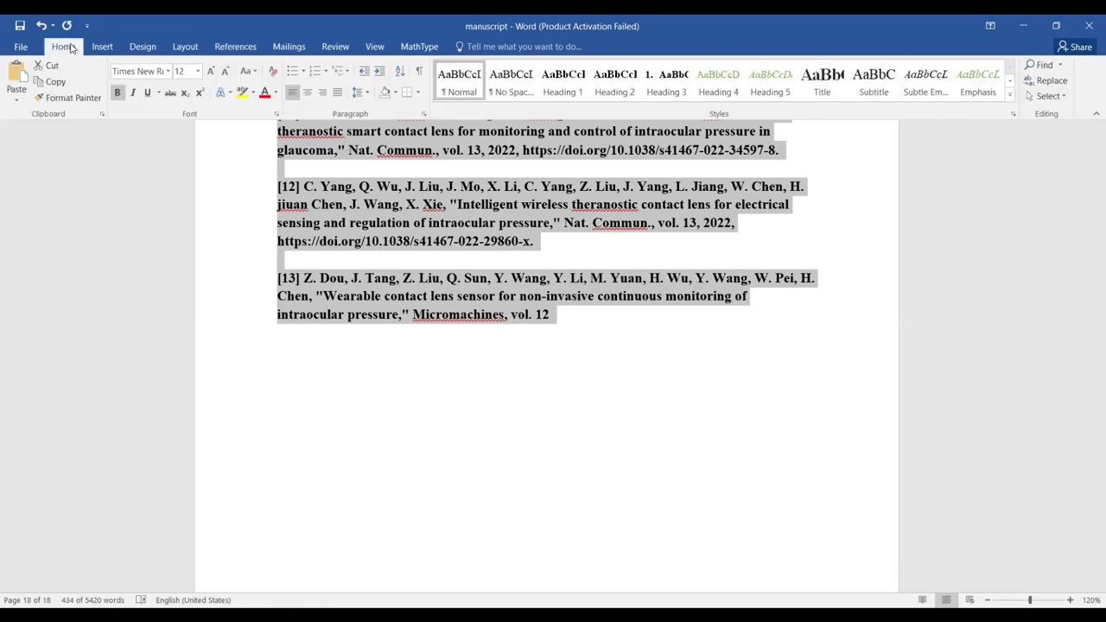
left_click(117, 95)
left_click(600, 392)
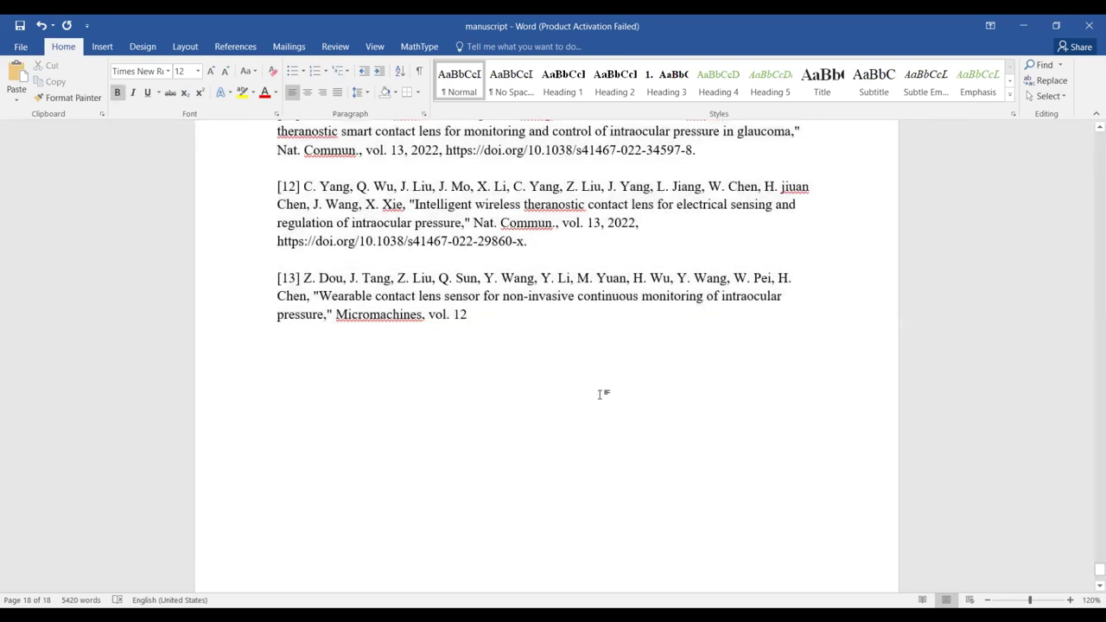
Check the reformatted reference list, and return to the reviewer comments document to read the comments following comment 1.
scroll(600, 395, "up", 20)
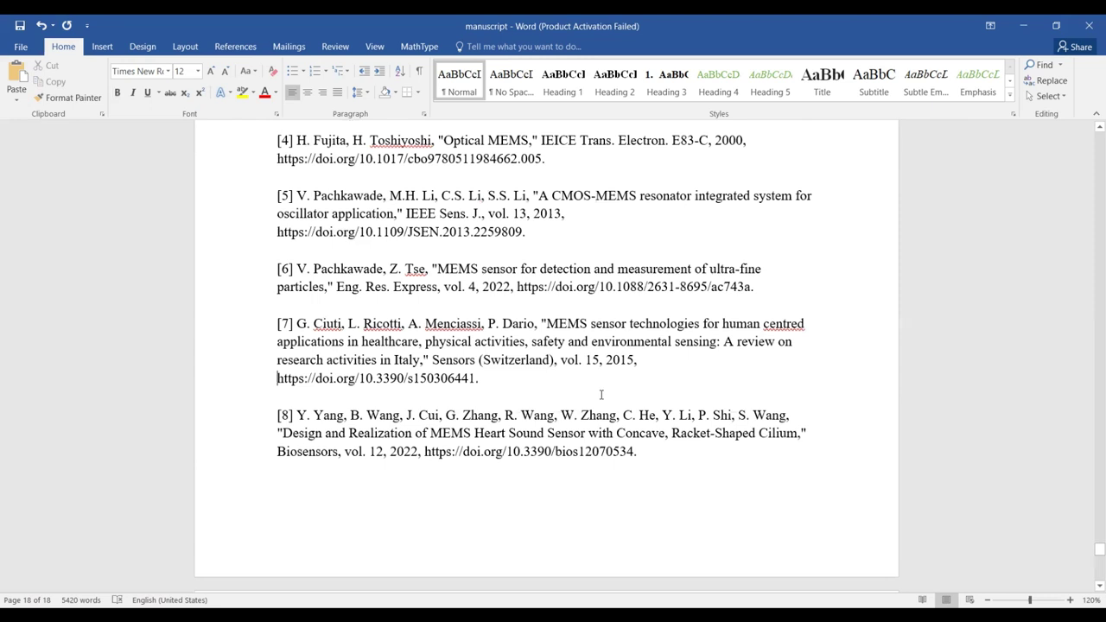
scroll(601, 395, "up", 1)
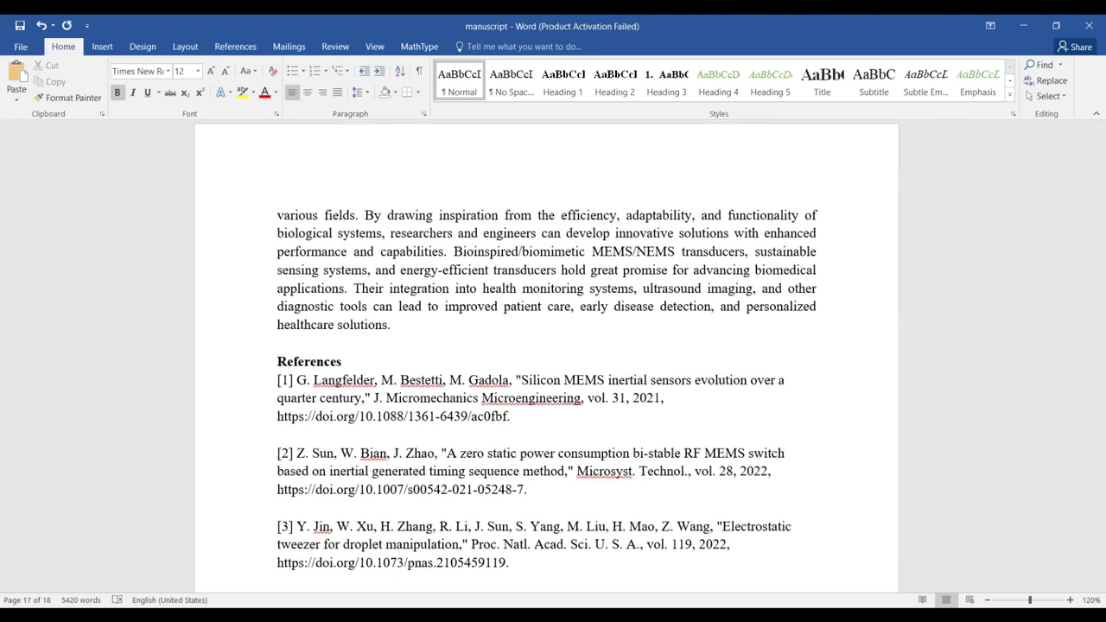
key("alt+Tab")
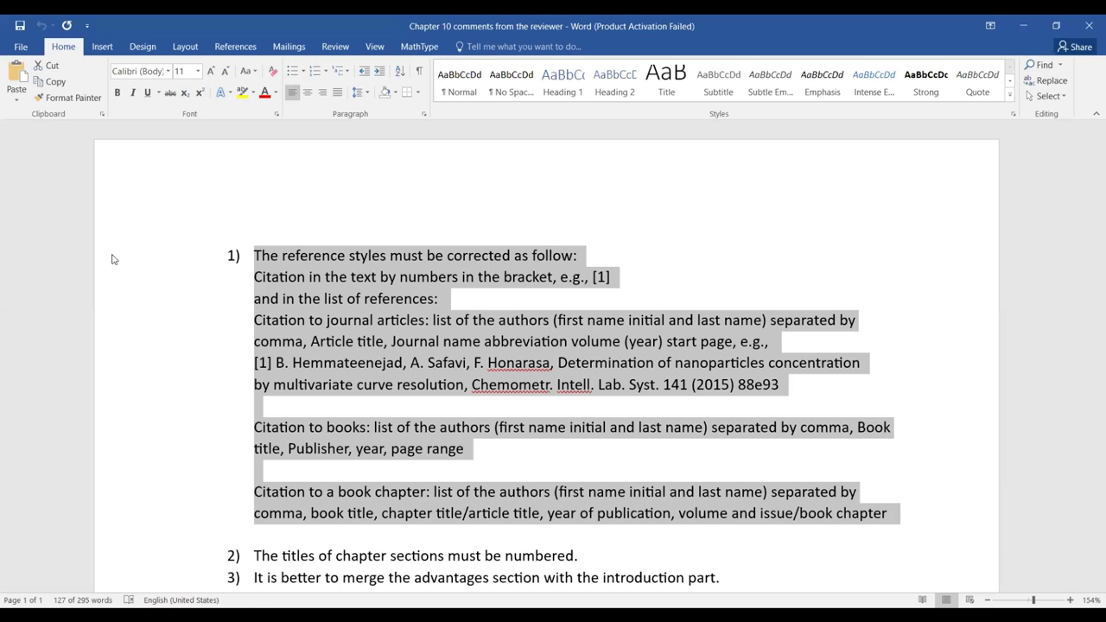
left_click(286, 262)
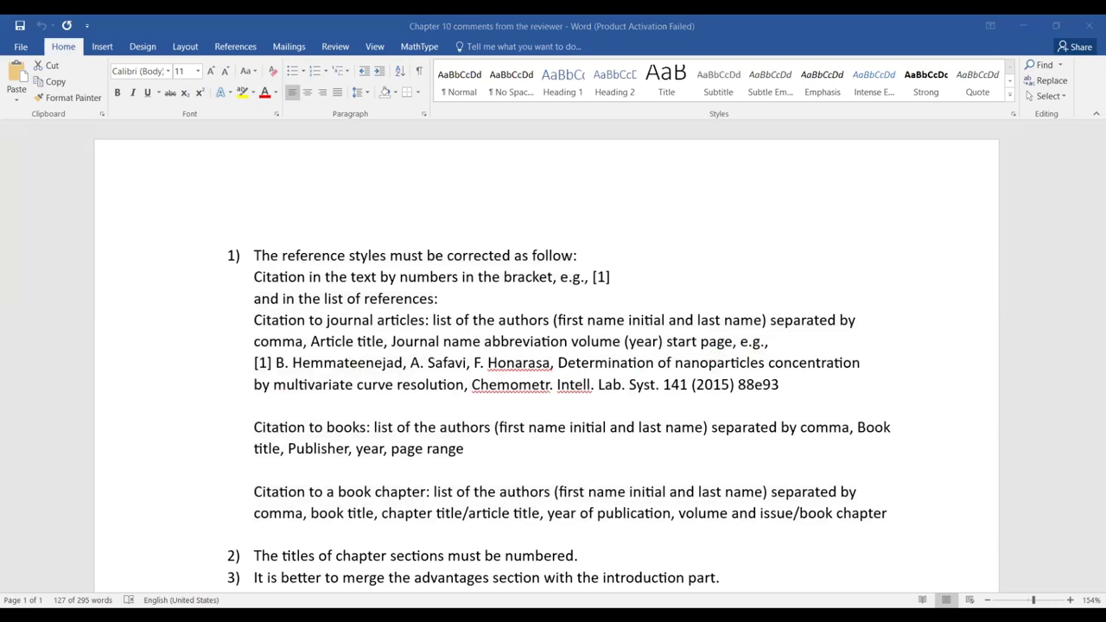
left_click(521, 587)
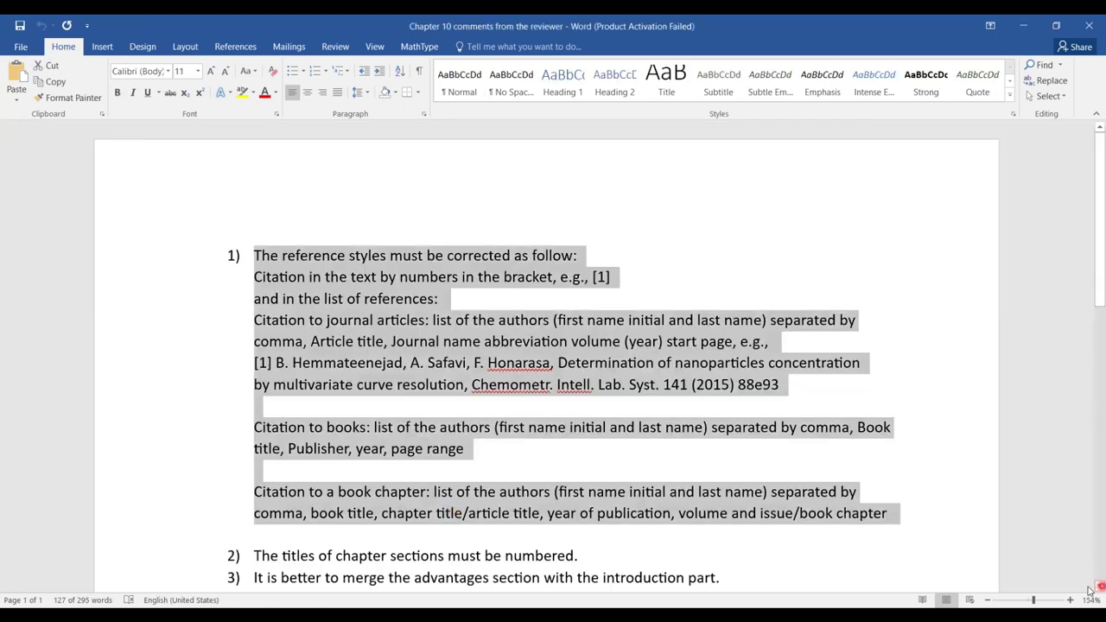
scroll(1090, 590, "down", 2)
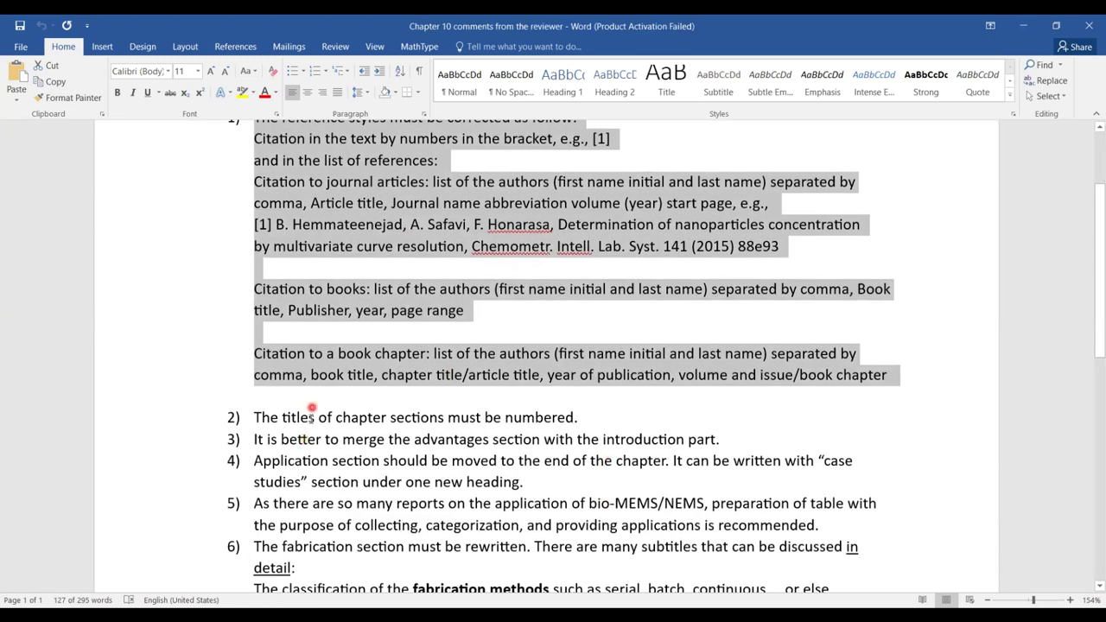
Mark reviewer comment 2 about numbering the chapter section titles, and switch to the manuscript document.
triple_click(310, 419)
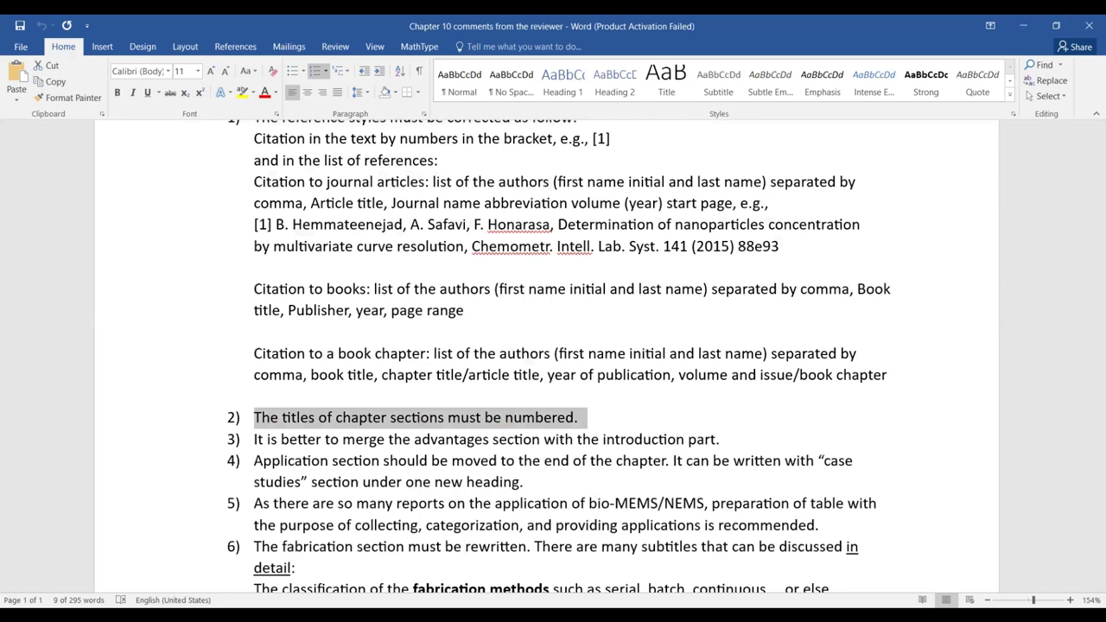
left_click(534, 595)
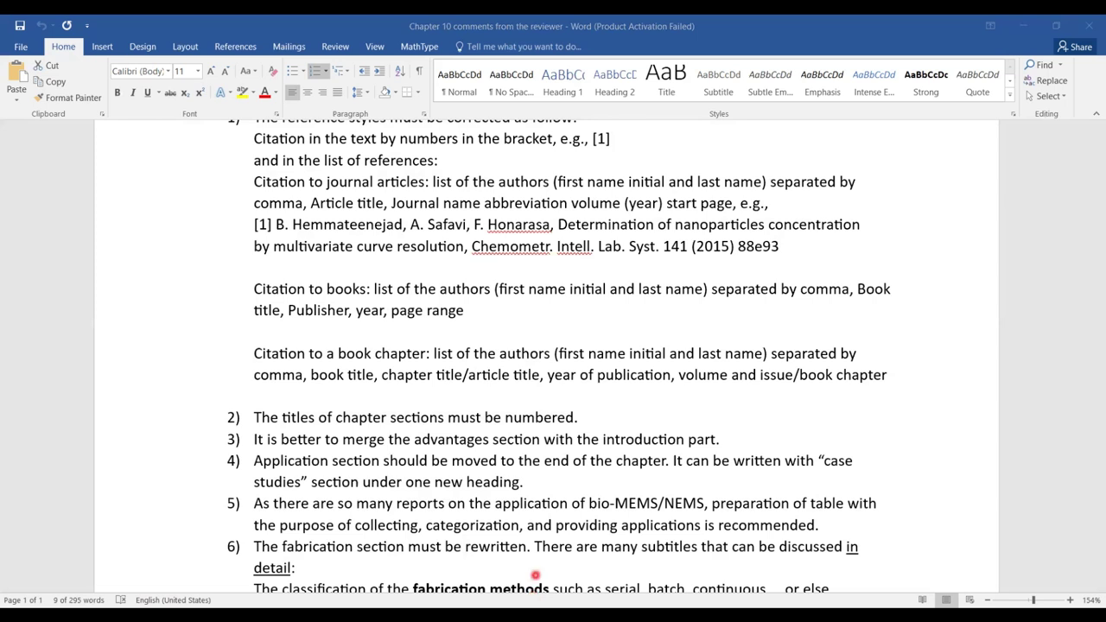
left_click(536, 576)
Return to the start of the manuscript and examine the section titles in the table of contents.
scroll(566, 358, "up", 7)
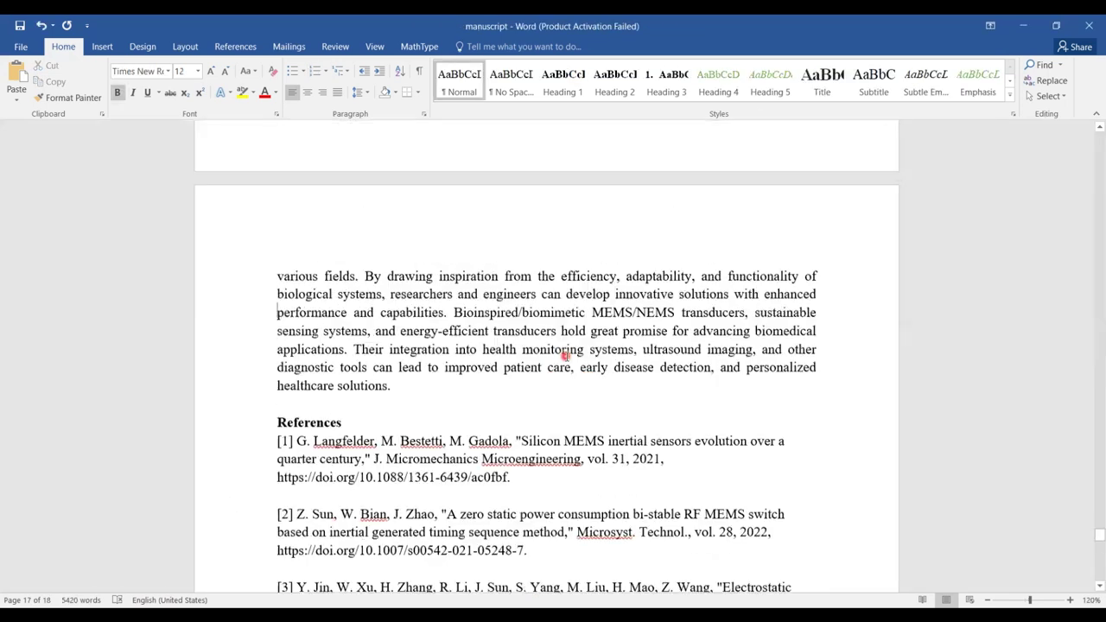
scroll(566, 358, "up", 20)
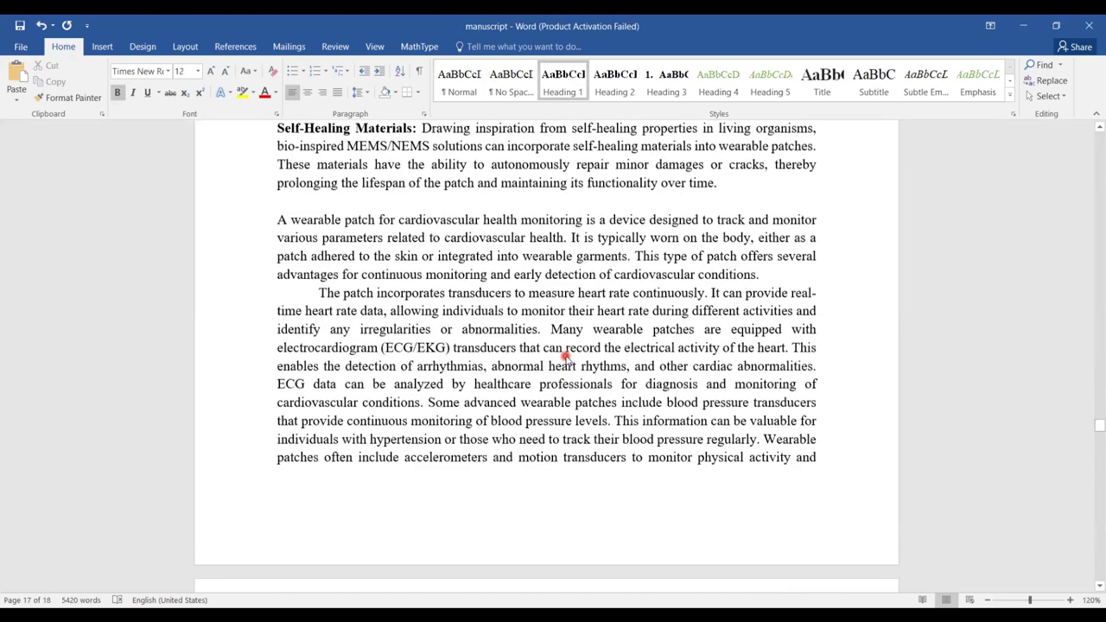
key("Page_Up")
key("Page_Up")
key("Page_Up")
key("Page_Up")
key("Page_Up")
key("Page_Up")
key("Page_Up")
key("Page_Up")
key("Page_Up")
key("Page_Up")
key("Page_Up")
key("Page_Up")
key("Page_Up")
key("Page_Up")
key("Page_Up")
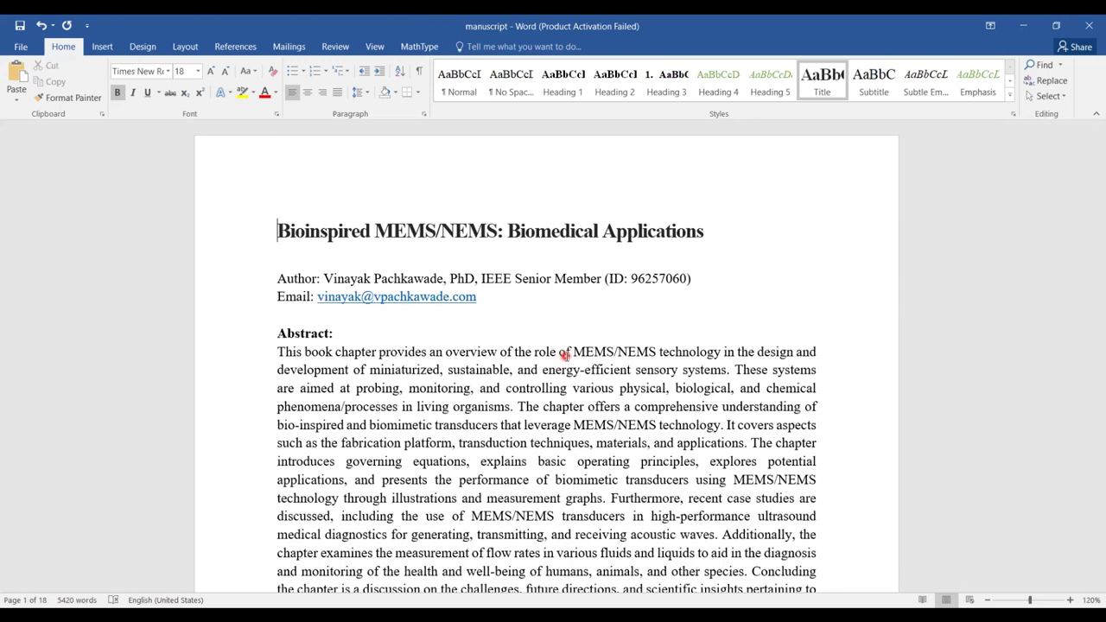
key("Page_Down")
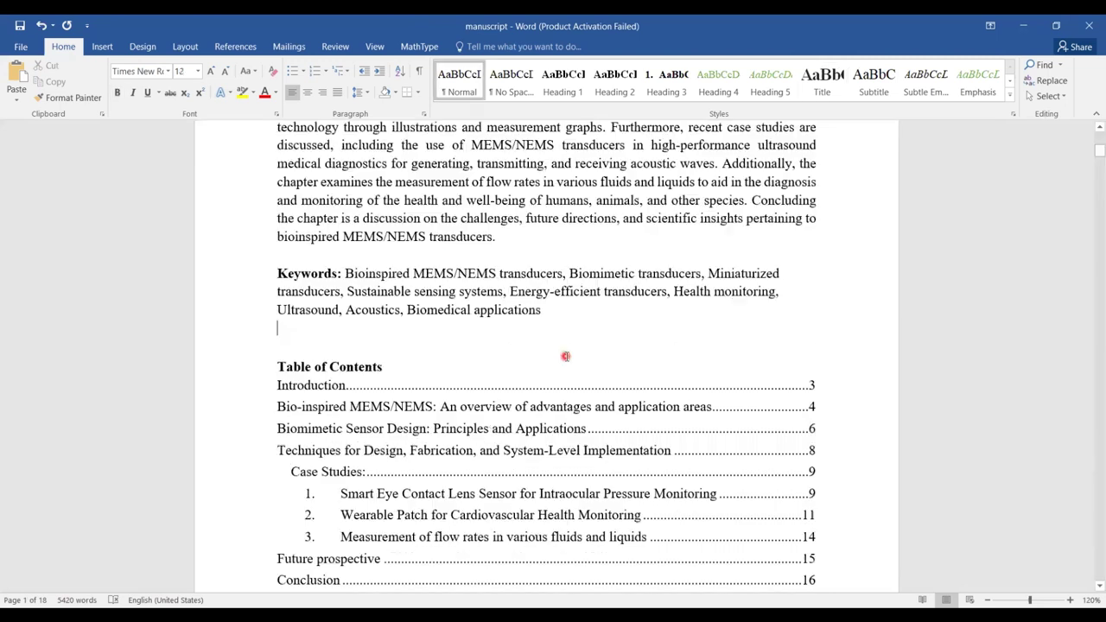
key("Page_Down")
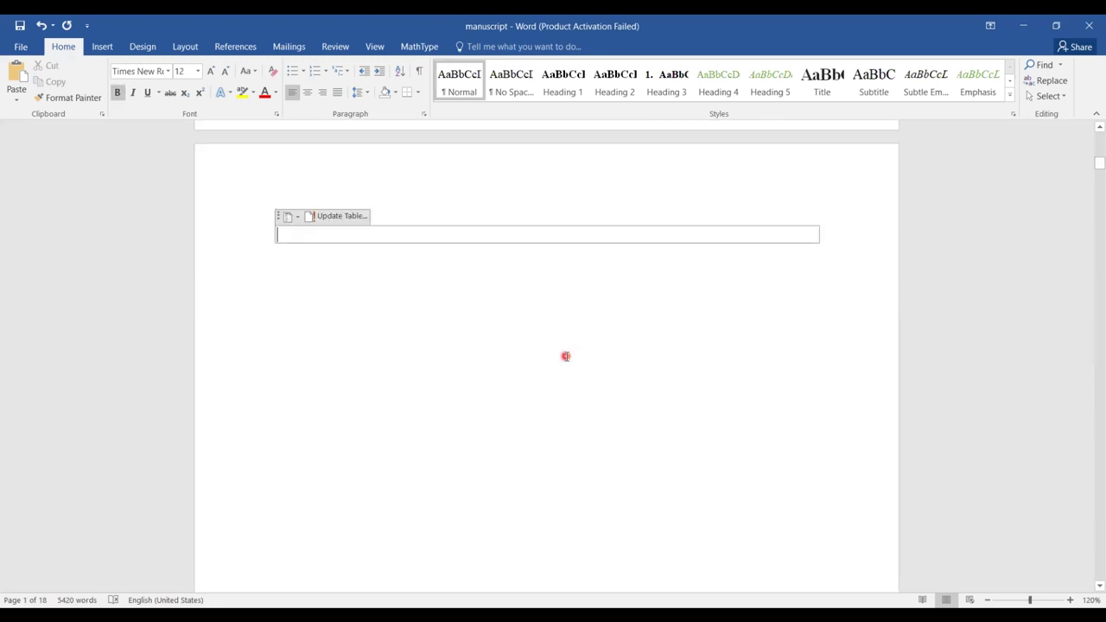
key("Page_Up")
Follow the table of contents entry to the Introduction section and apply numbering to its heading.
left_click(296, 393)
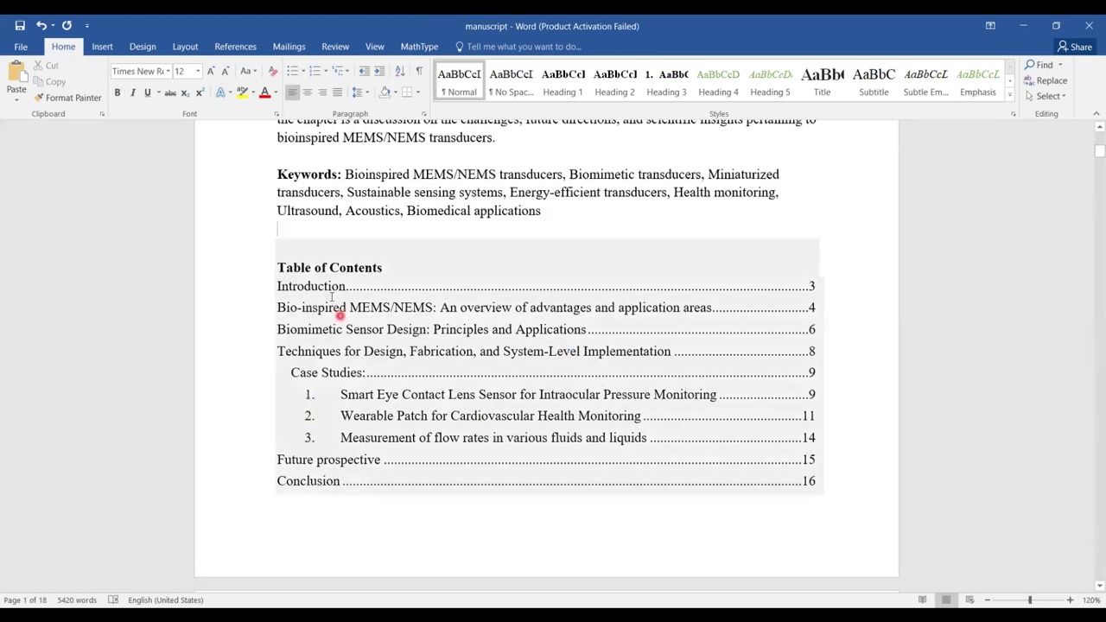
key("ctrl+Return")
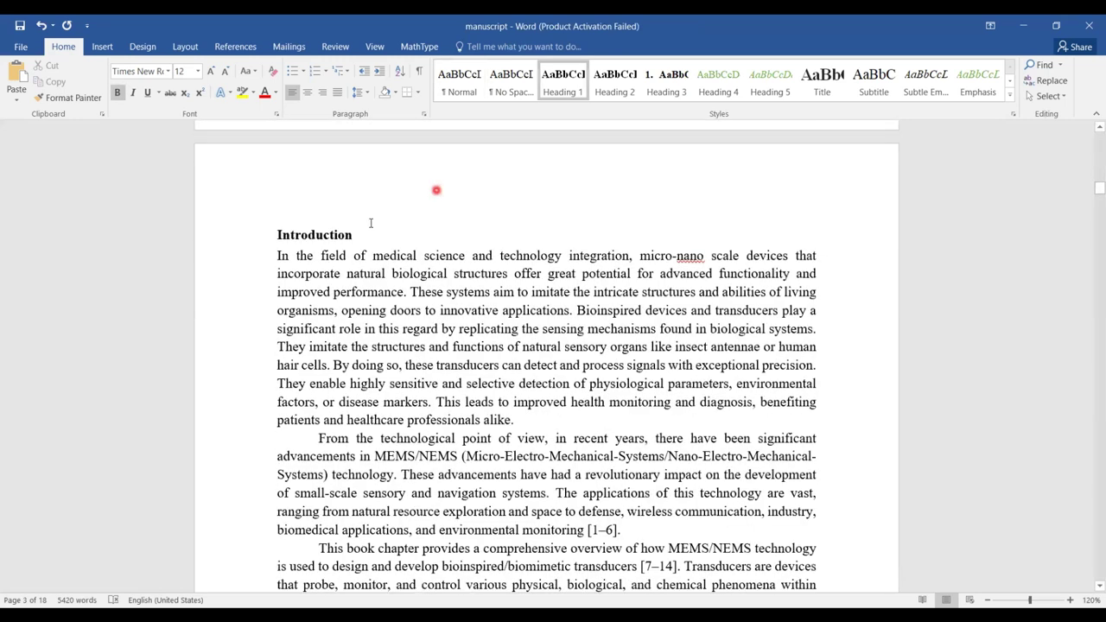
left_click(316, 73)
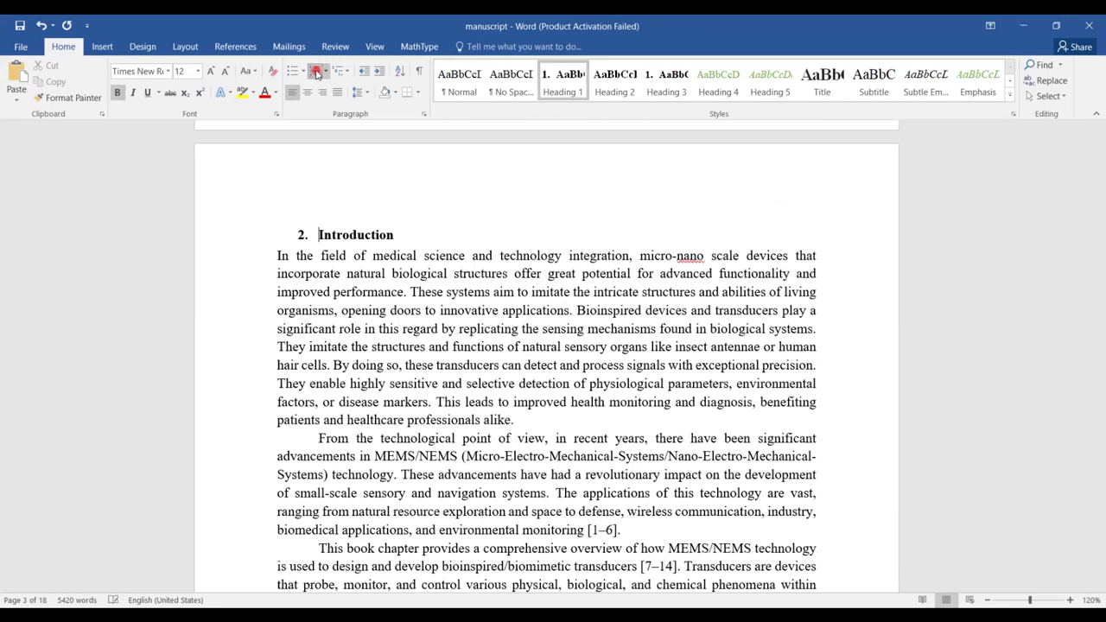
Check how the numbering affects the Table of Contents heading on the first page.
left_click(355, 239)
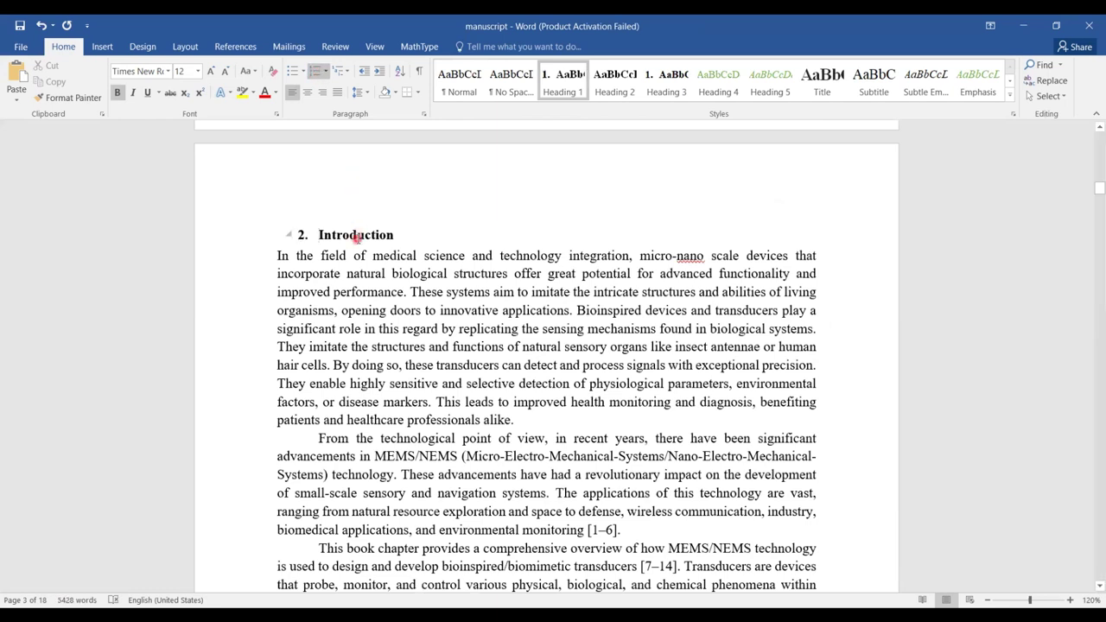
key("Page_Up")
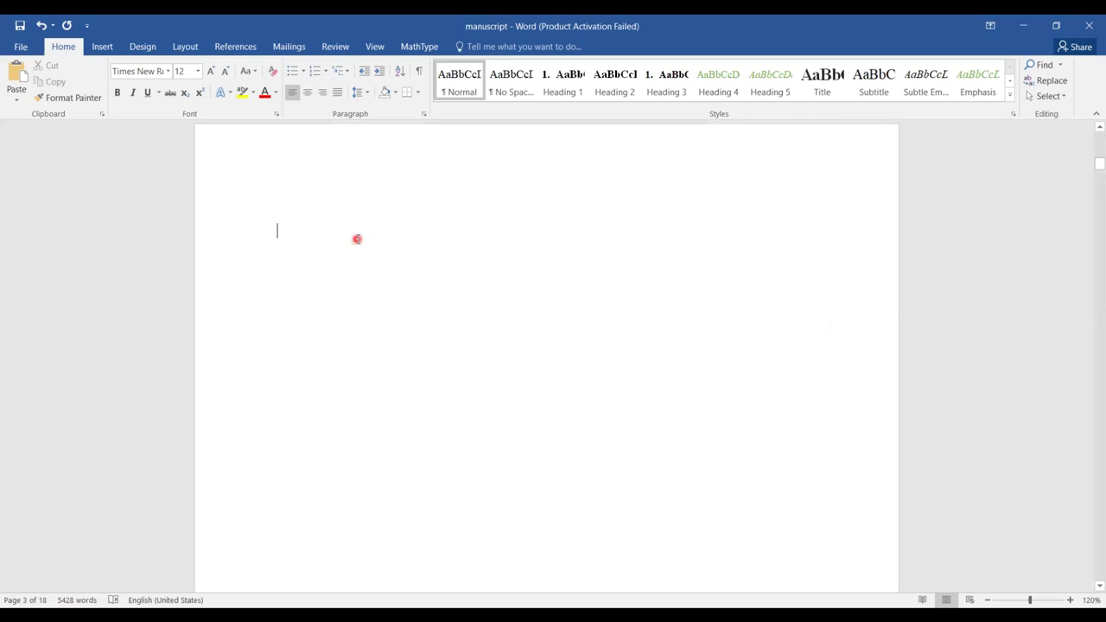
scroll(357, 240, "up", 1)
left_click(342, 260)
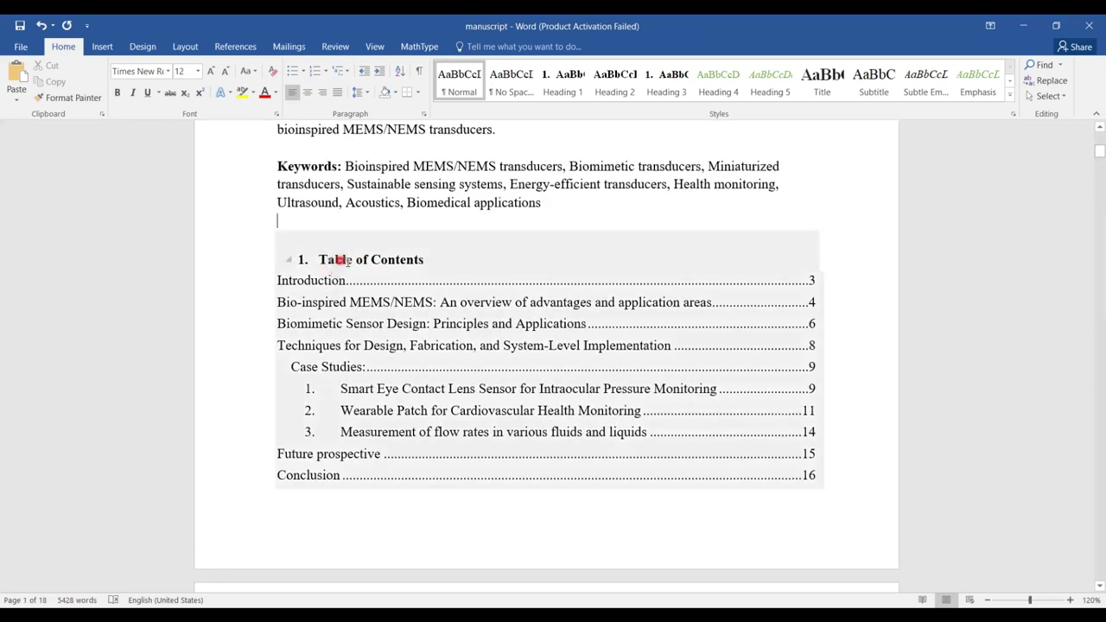
left_click(391, 200)
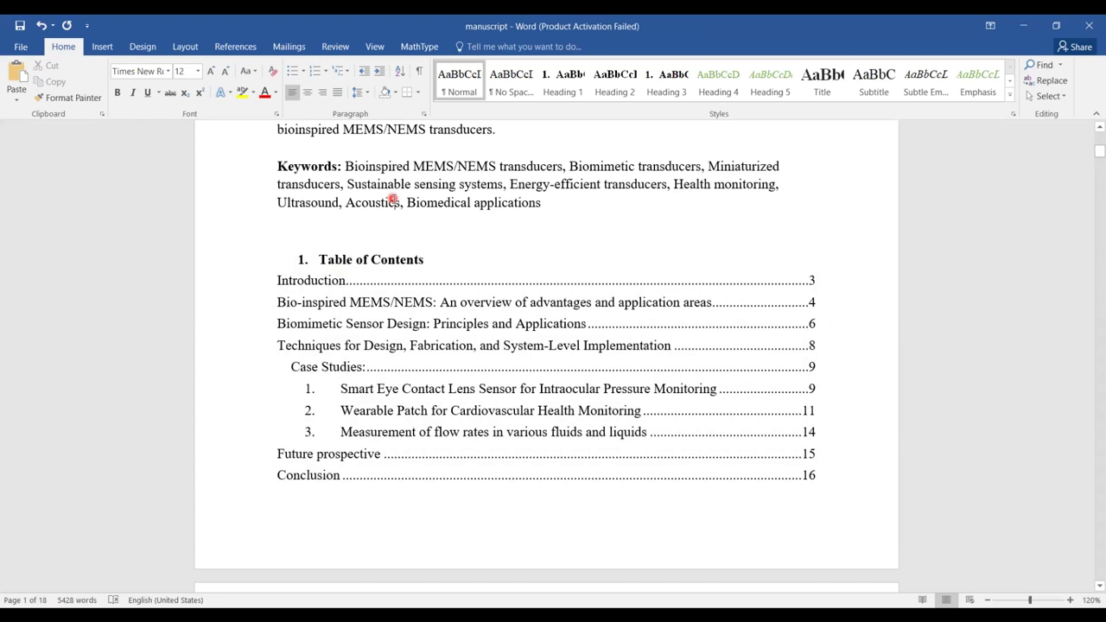
Restart the heading numbering at 1 from the Introduction heading.
key("Page_Down")
key("Page_Down")
key("Page_Down")
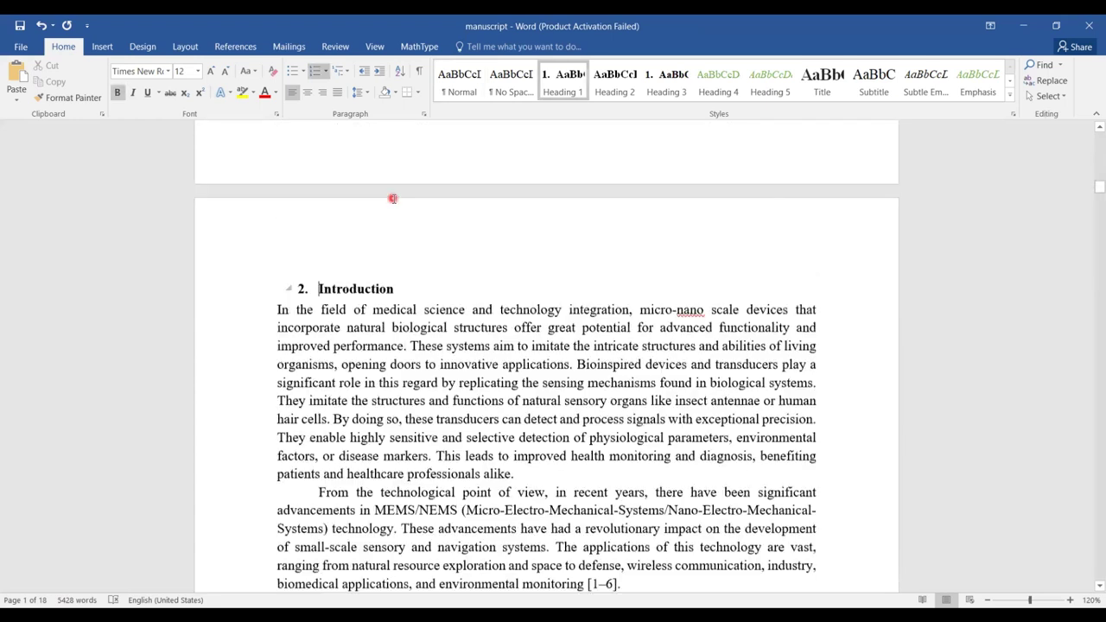
scroll(393, 199, "down", 1)
left_click(290, 237)
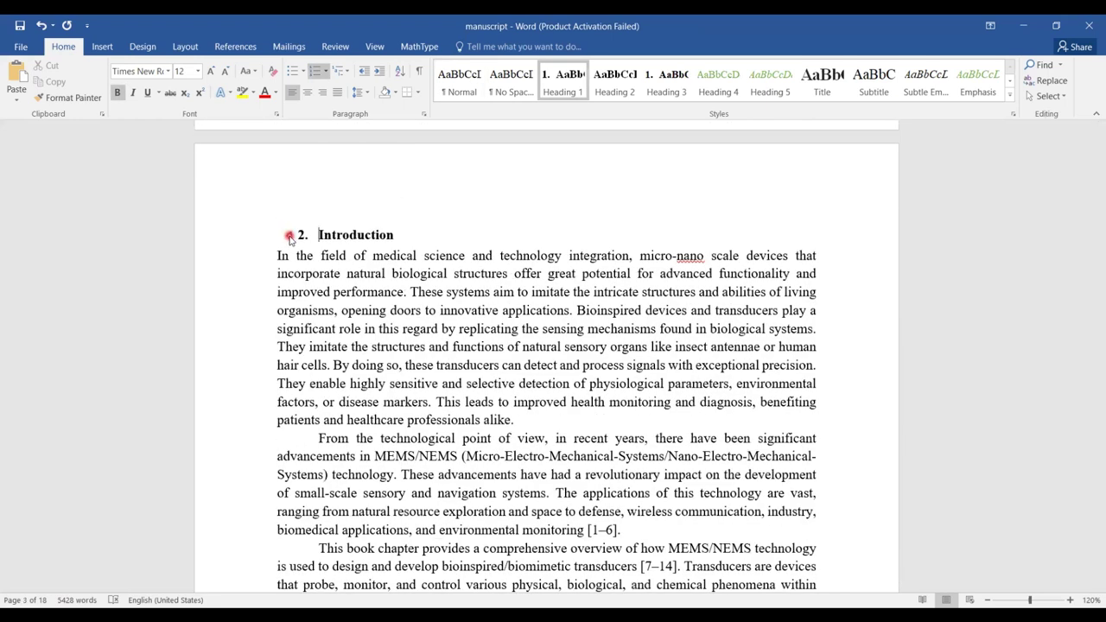
left_click(289, 237)
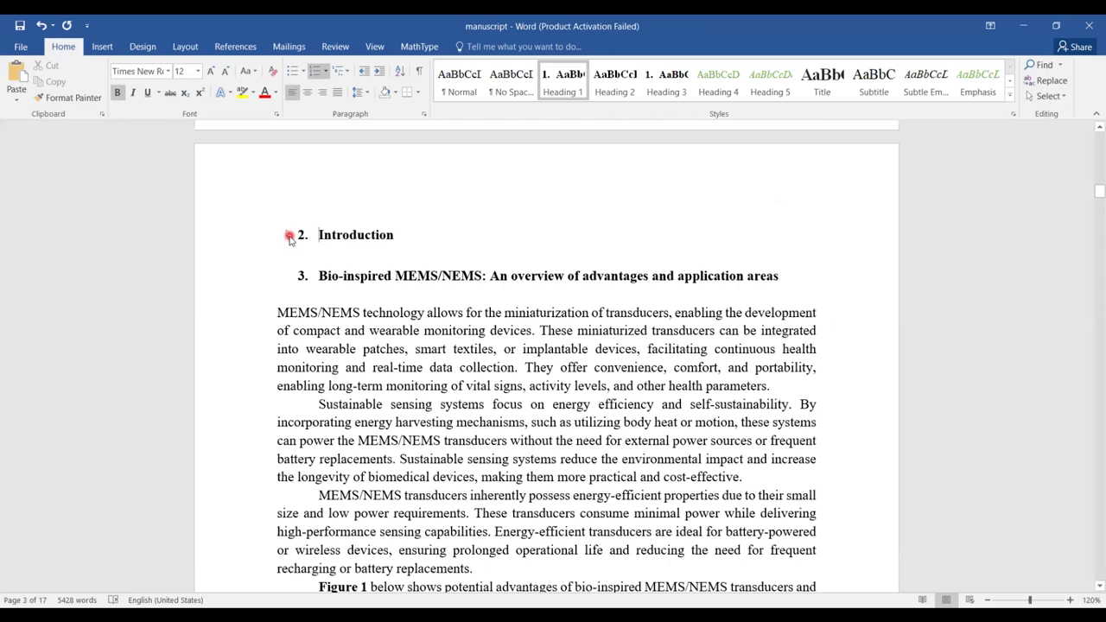
left_click(289, 237)
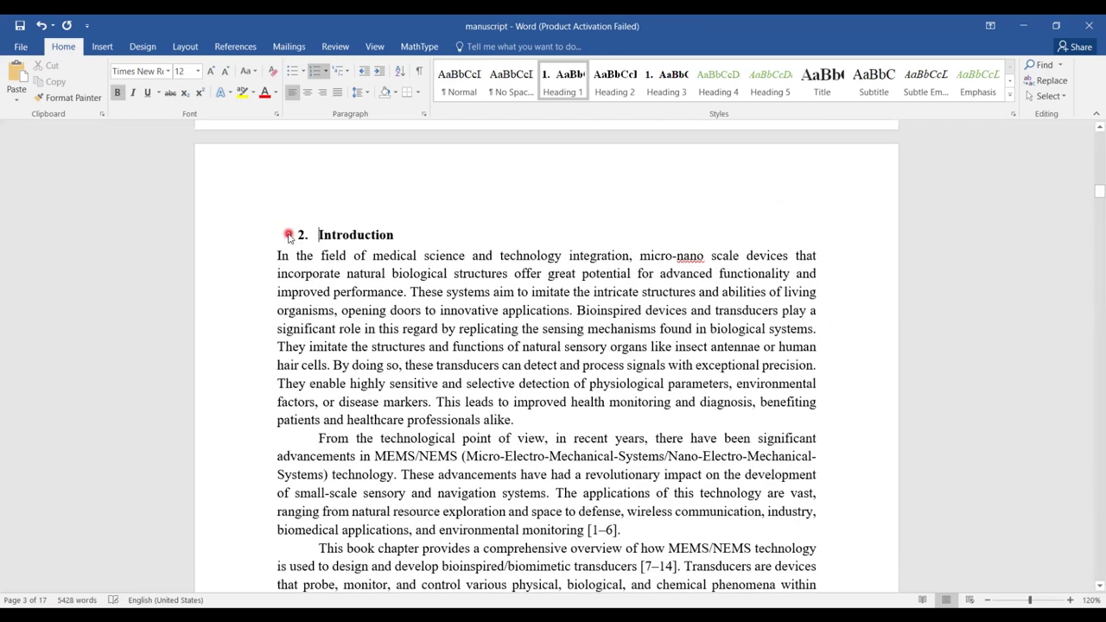
left_click(300, 236)
right_click(289, 239)
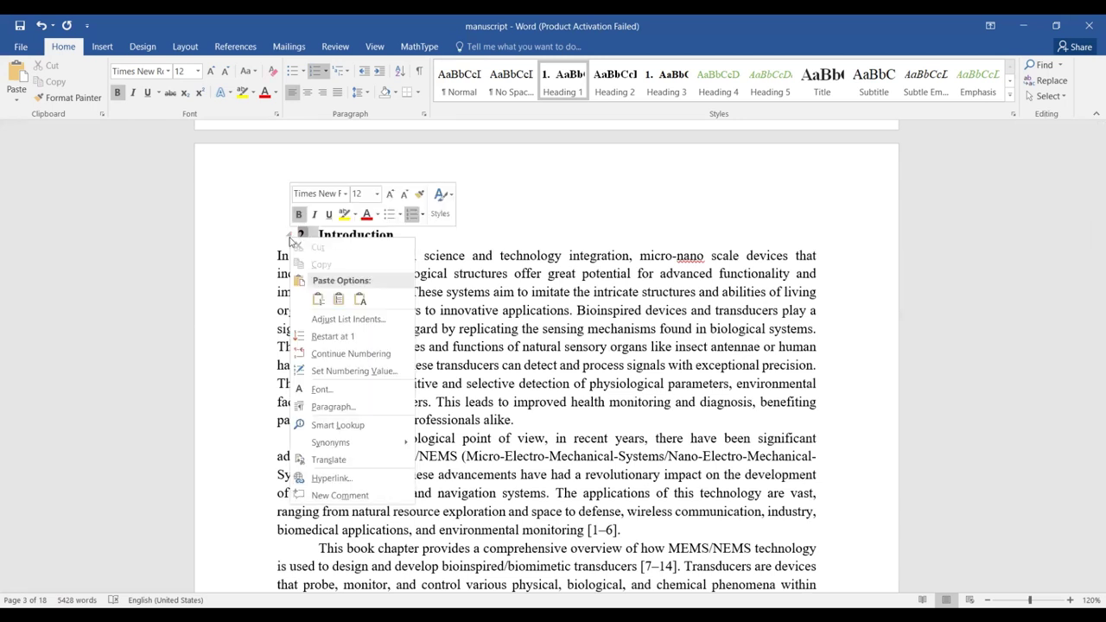
left_click(354, 338)
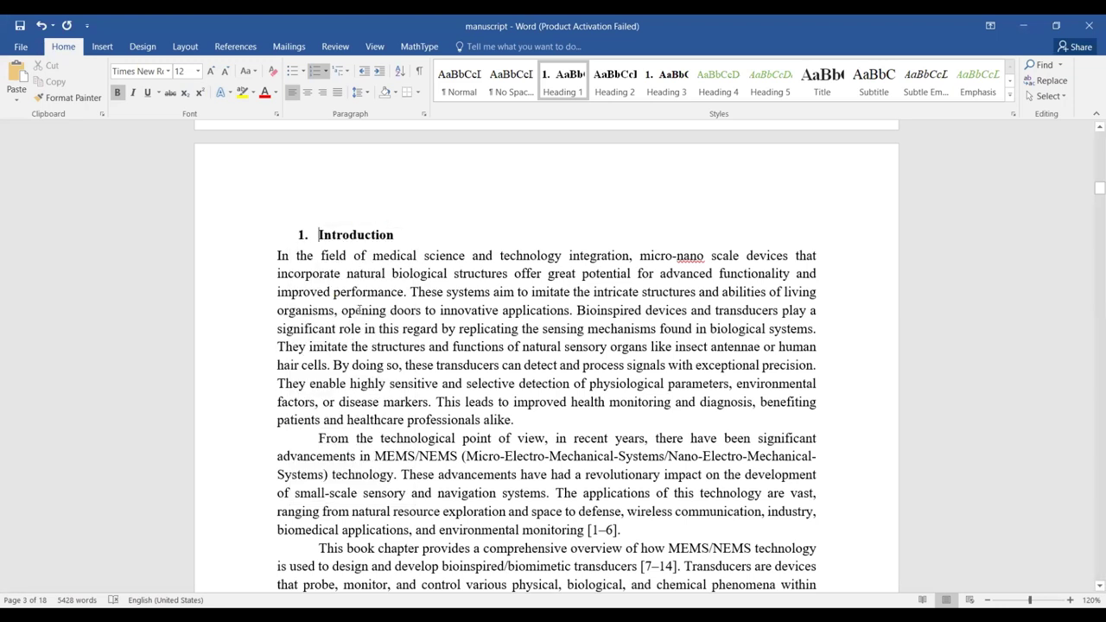
Check the number of the section heading that follows the Introduction text.
left_click(373, 256)
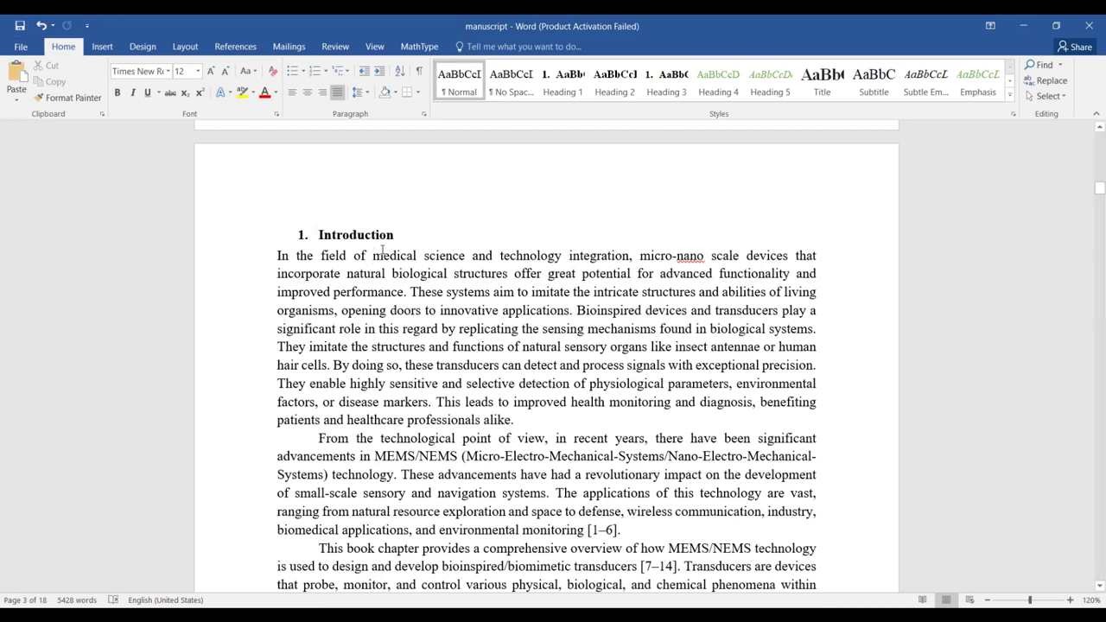
scroll(383, 251, "down", 7)
key("Down")
key("Down")
key("Down")
key("Down")
key("Down")
key("Down")
key("Down")
key("Down")
key("Down")
key("Down")
key("Down")
key("Down")
key("Down")
key("Down")
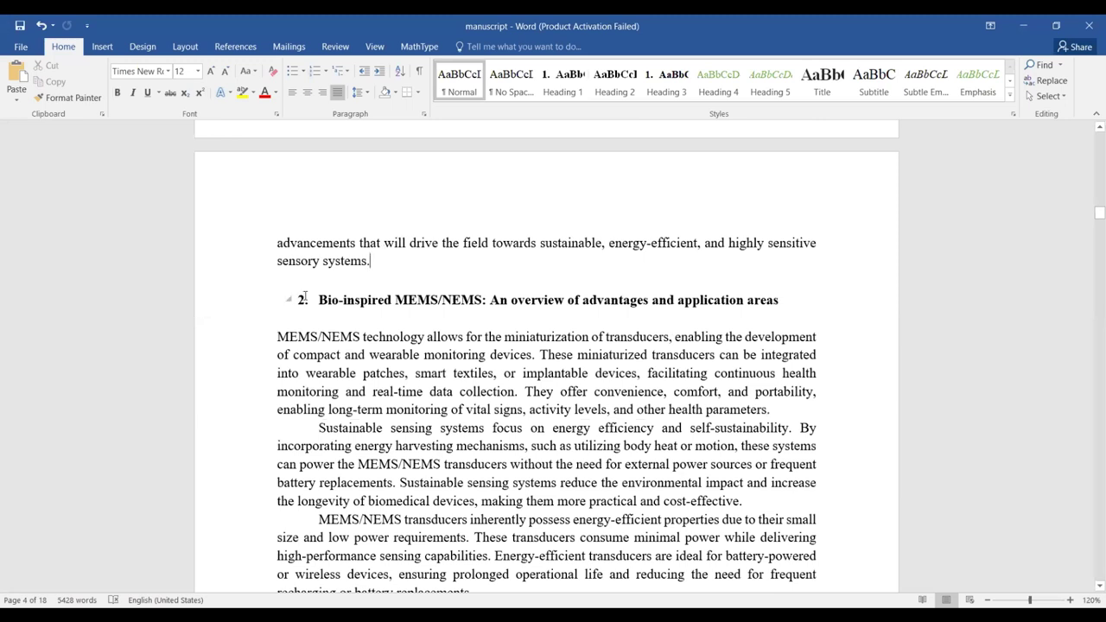
left_click(390, 310)
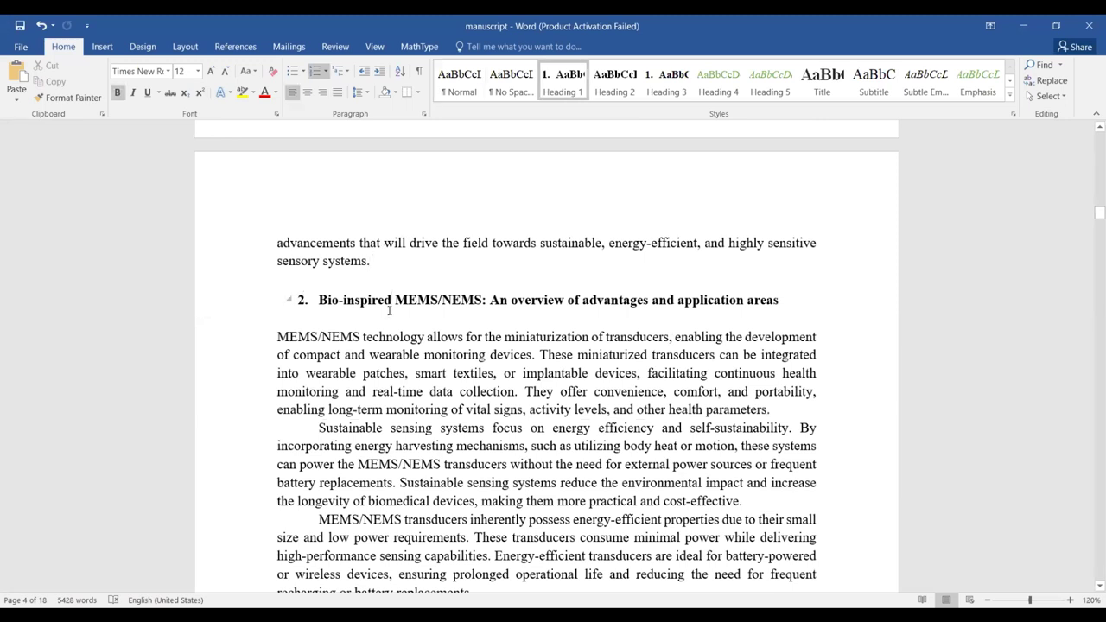
Undo the numbering restart and the numbering applied to the section headings.
left_click(41, 27)
left_click(41, 27)
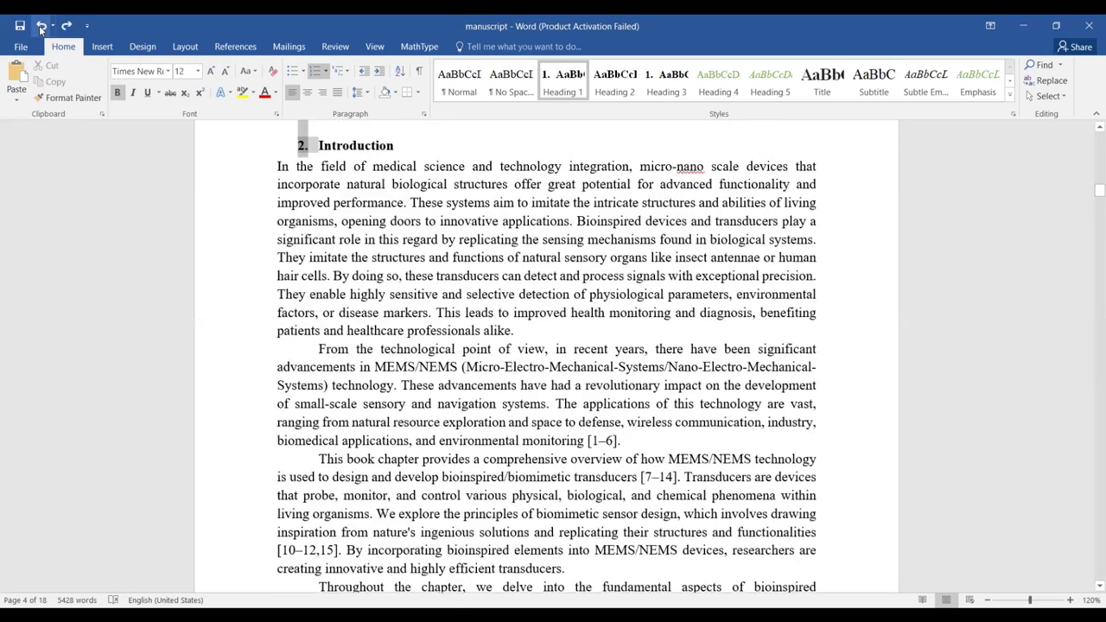
left_click(41, 27)
left_click(41, 26)
left_click(41, 27)
left_click(40, 26)
left_click(41, 26)
Examine the section headings from Introduction through Techniques for Design, Fabrication, and System-Level Implementation.
left_click(344, 166)
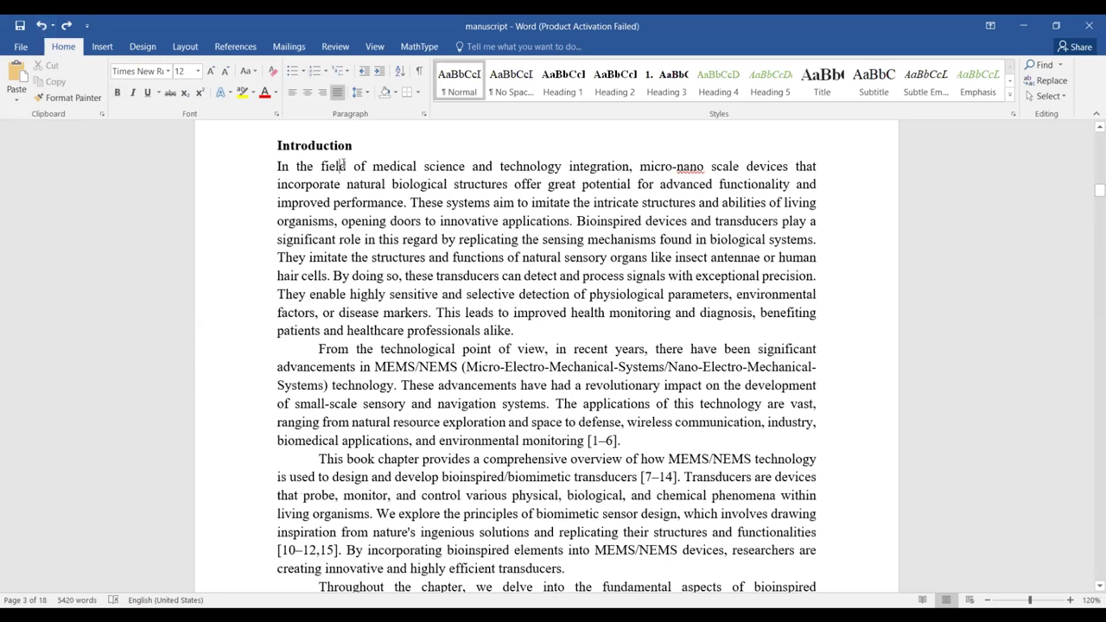
scroll(344, 166, "down", 5)
scroll(343, 166, "down", 10)
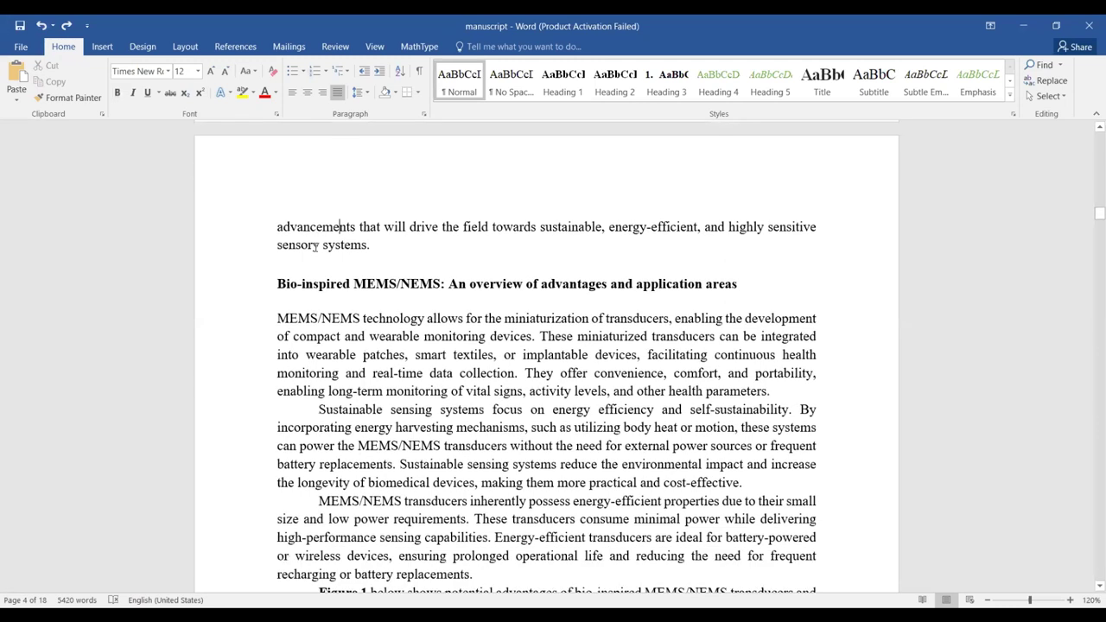
left_click(304, 285)
key("Page_Down")
key("Page_Down")
key("Page_Down")
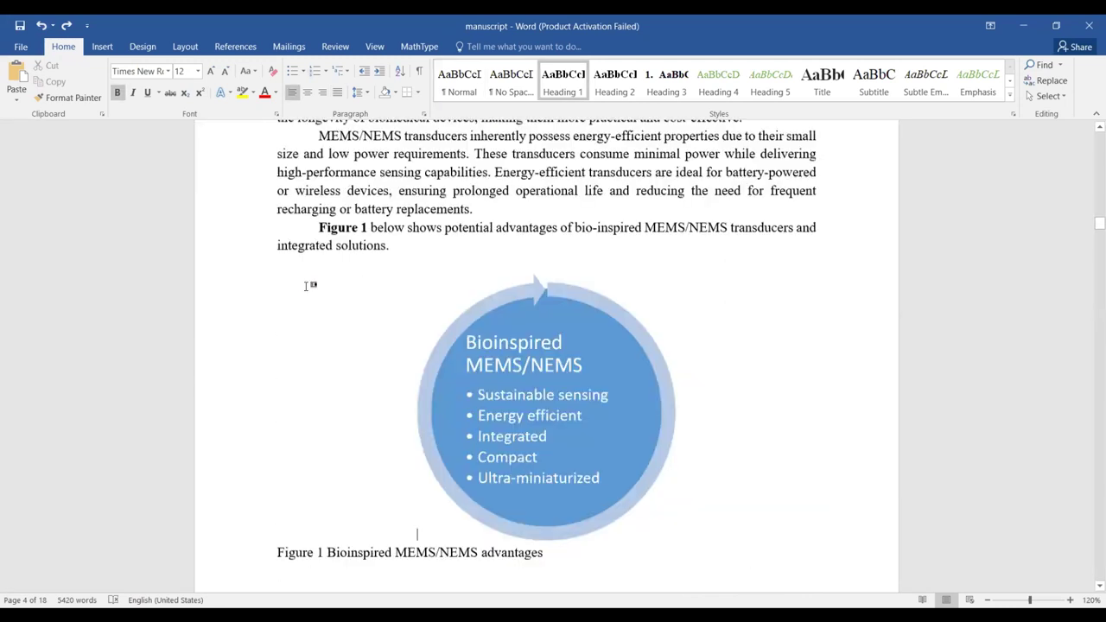
key("Page_Down")
key("Page_Down")
key("Page_Down")
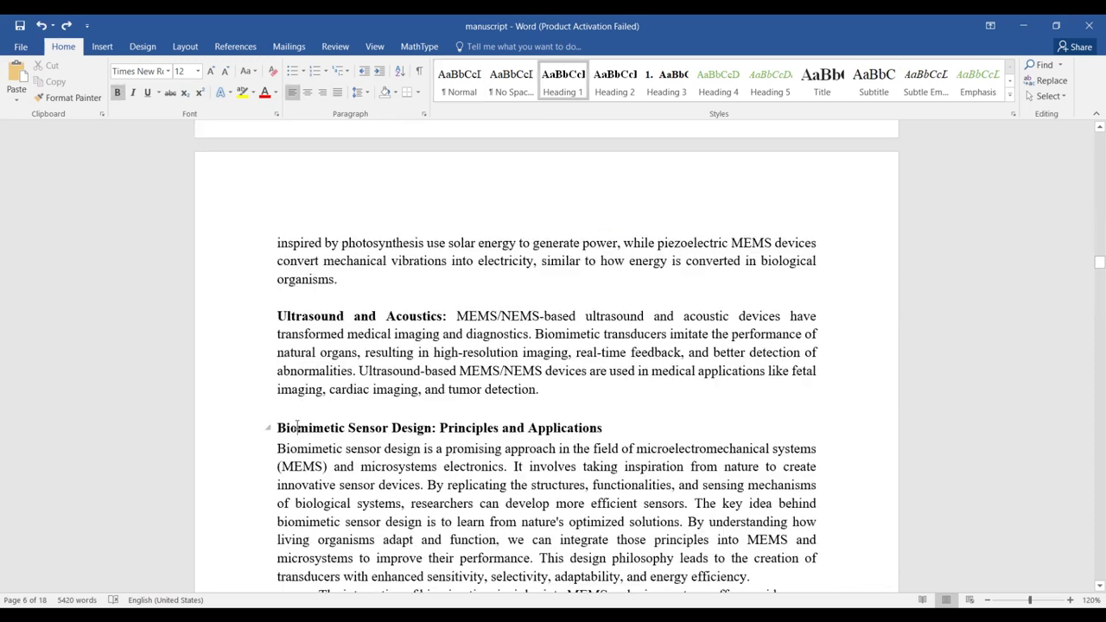
key("Page_Down")
key("Page_Down")
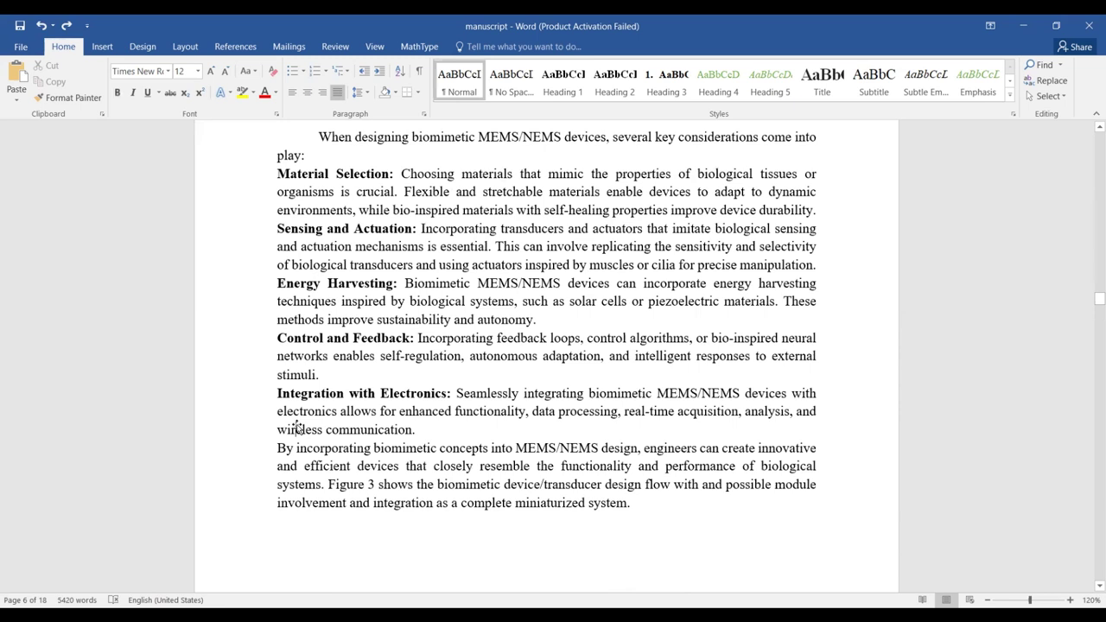
key("Page_Down")
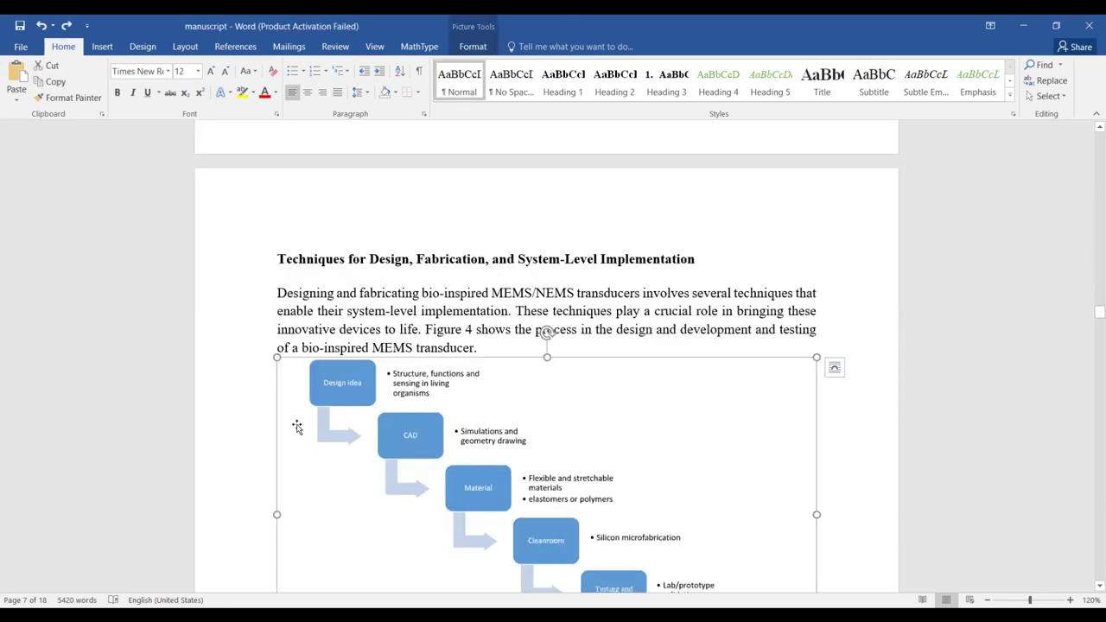
left_click(377, 259)
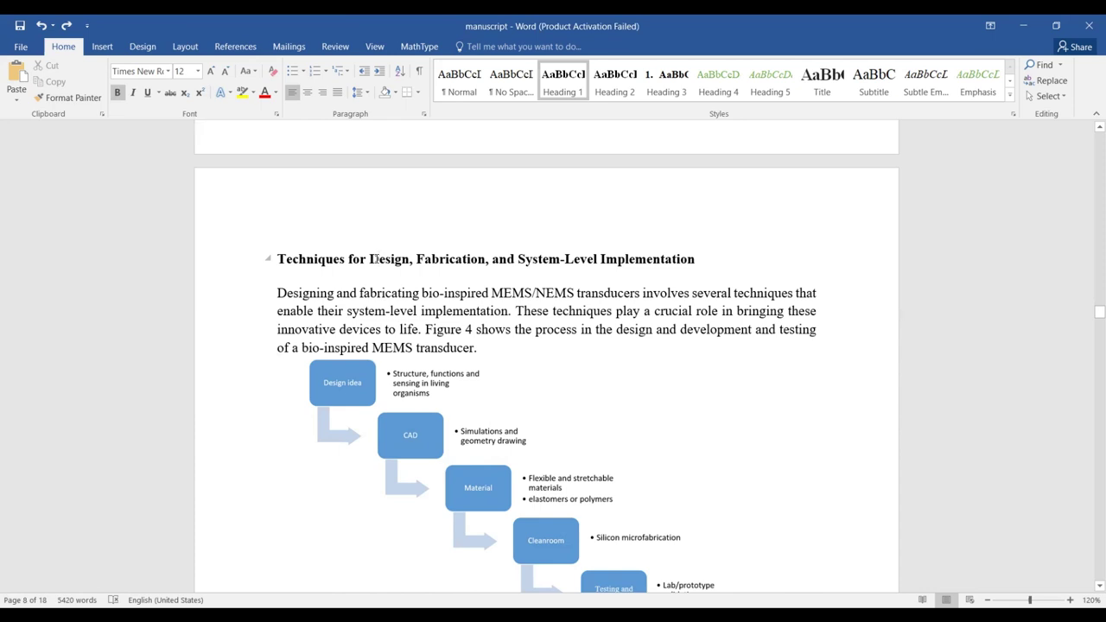
Redo the section heading numbering with Introduction as 1, and check the heading of the following section.
key("ctrl+Home")
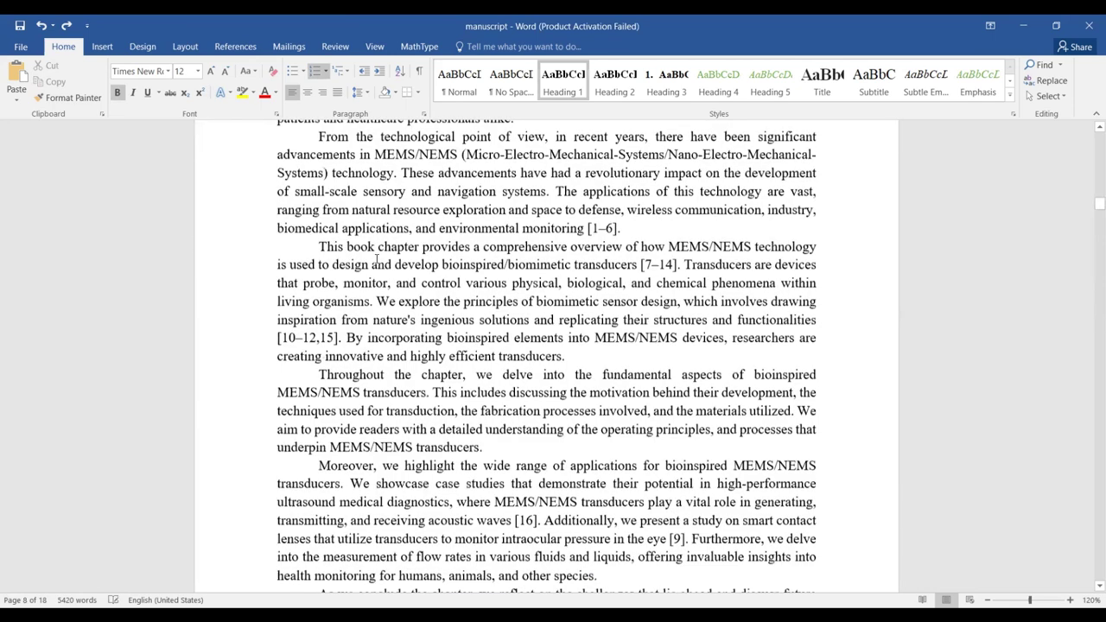
key("ctrl+y")
key("ctrl+y")
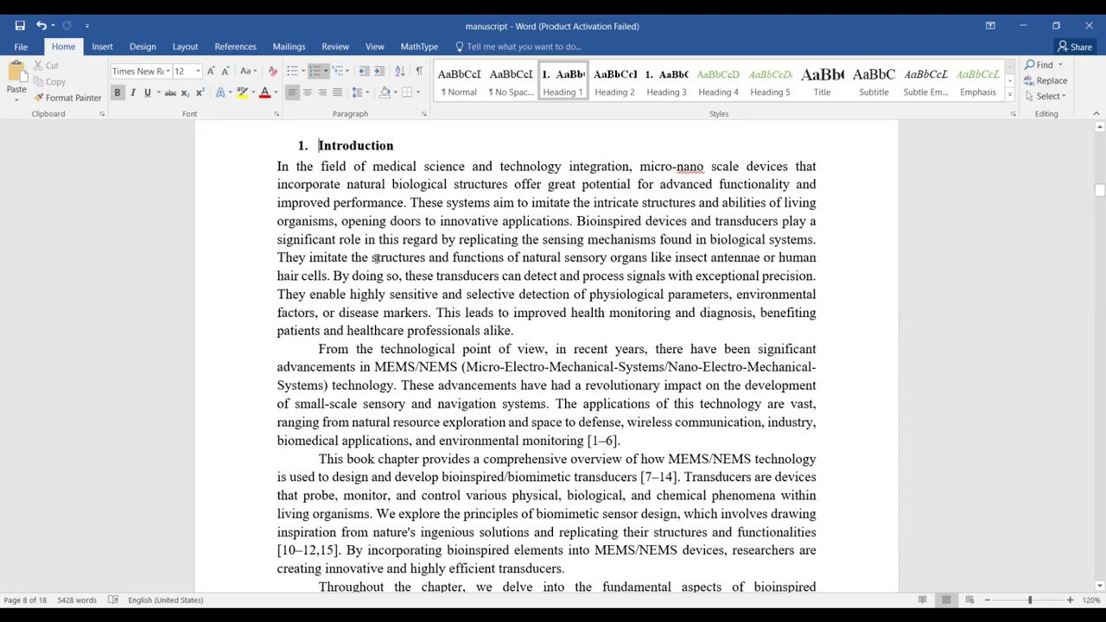
left_click(377, 259)
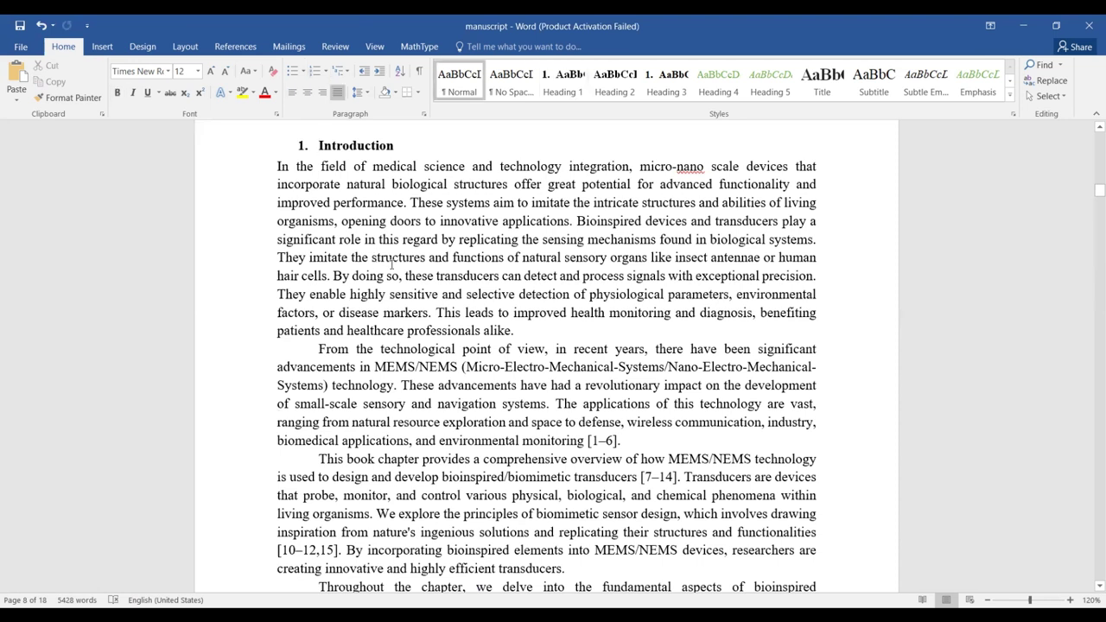
key("Page_Down")
key("Page_Down")
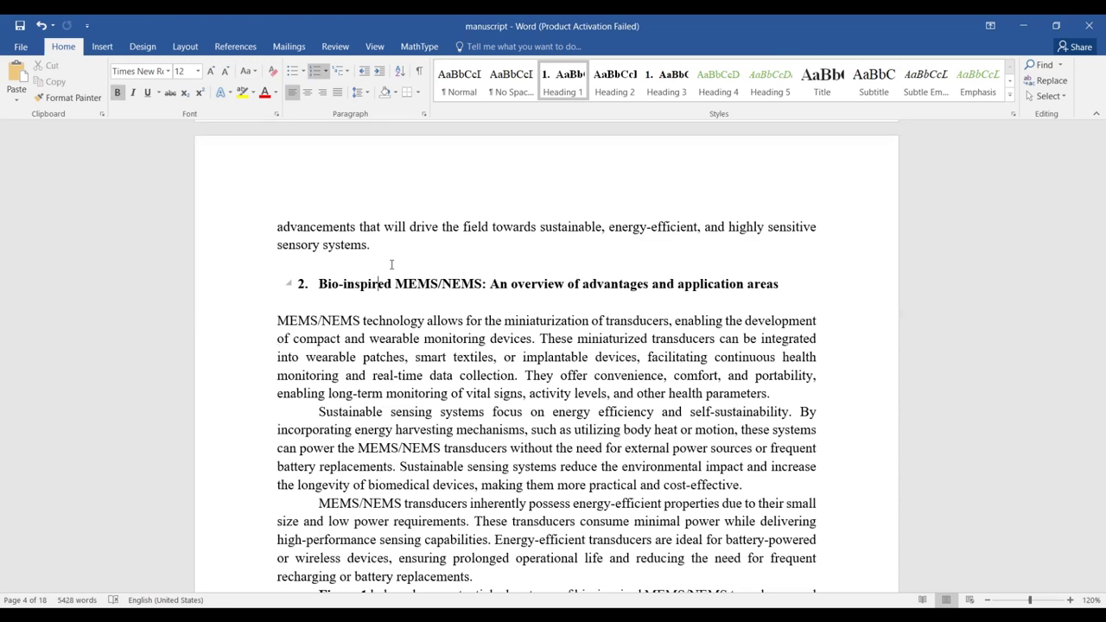
Check the numbering of the section headings from Bio-inspired MEMS/NEMS through Case Studies.
key("Page_Down")
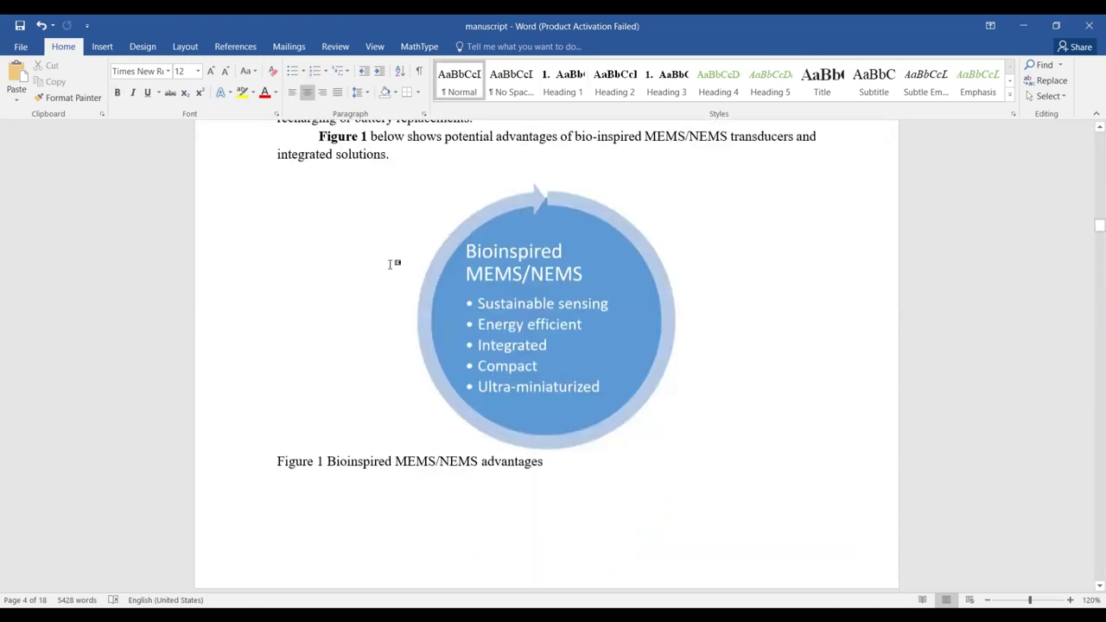
key("Page_Down")
key("Page_Down")
key("Page_Up")
key("Page_Down")
key("Page_Down")
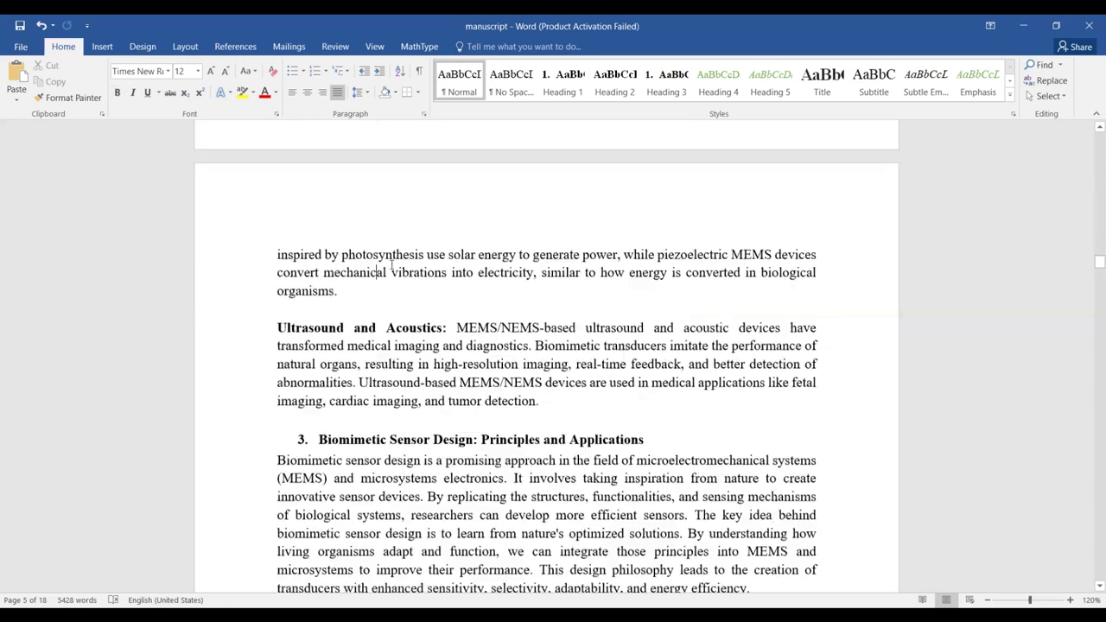
scroll(393, 264, "down", 1)
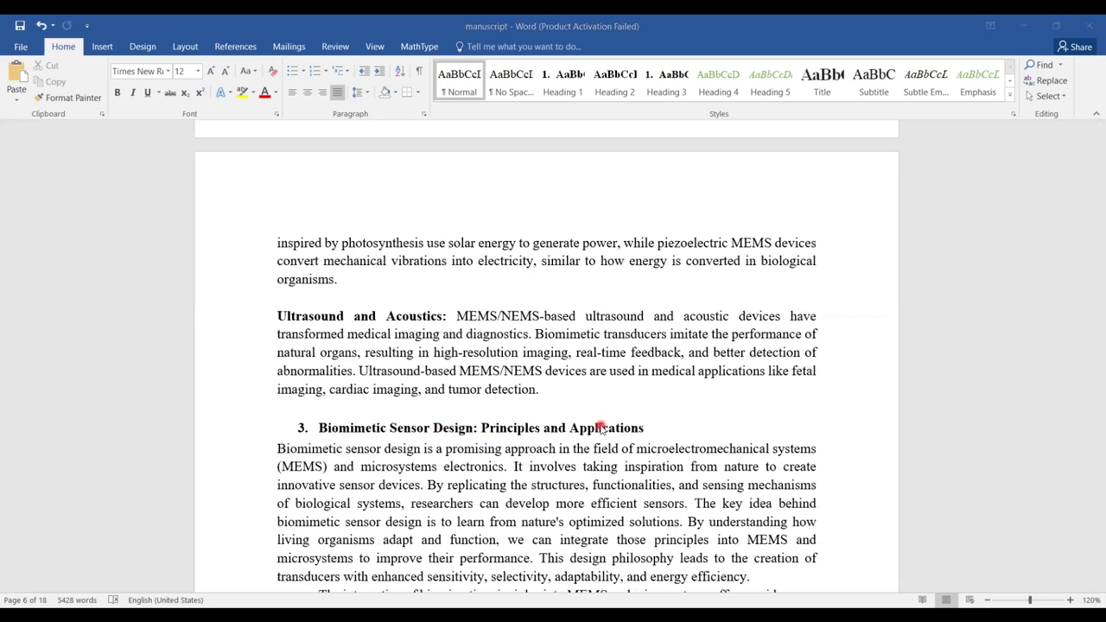
scroll(600, 428, "down", 8)
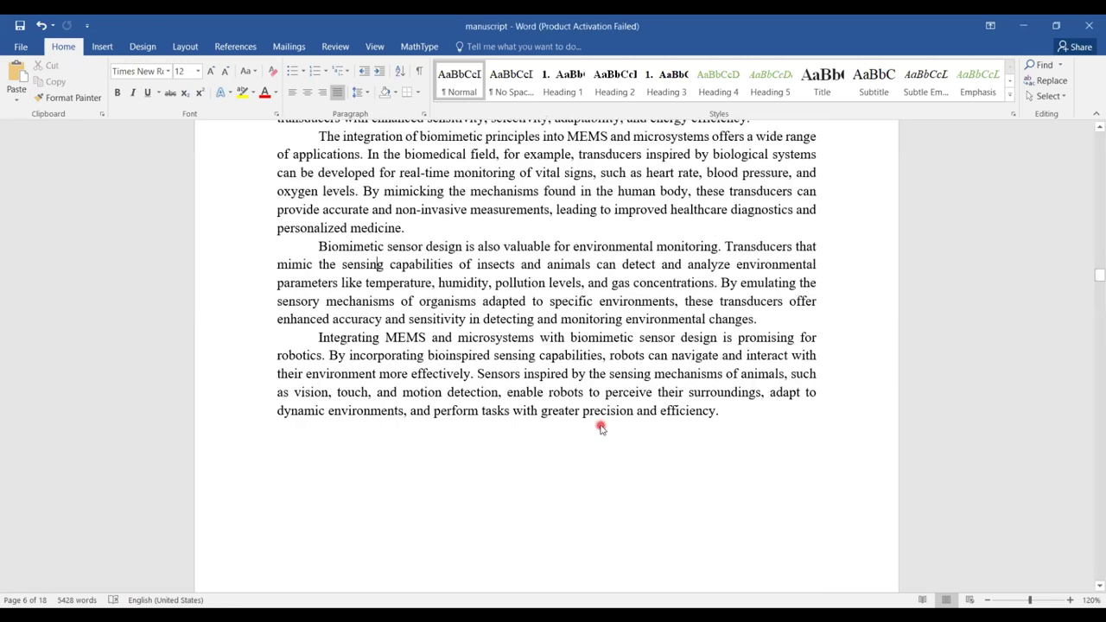
key("Page_Down")
scroll(601, 425, "down", 1)
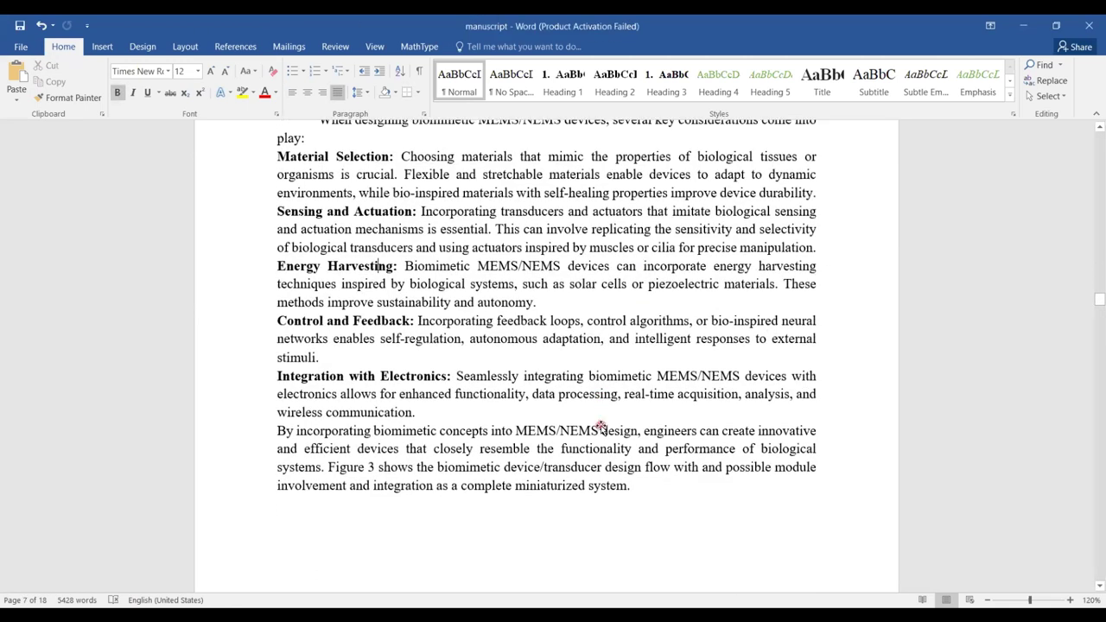
key("Page_Down")
left_click(531, 297)
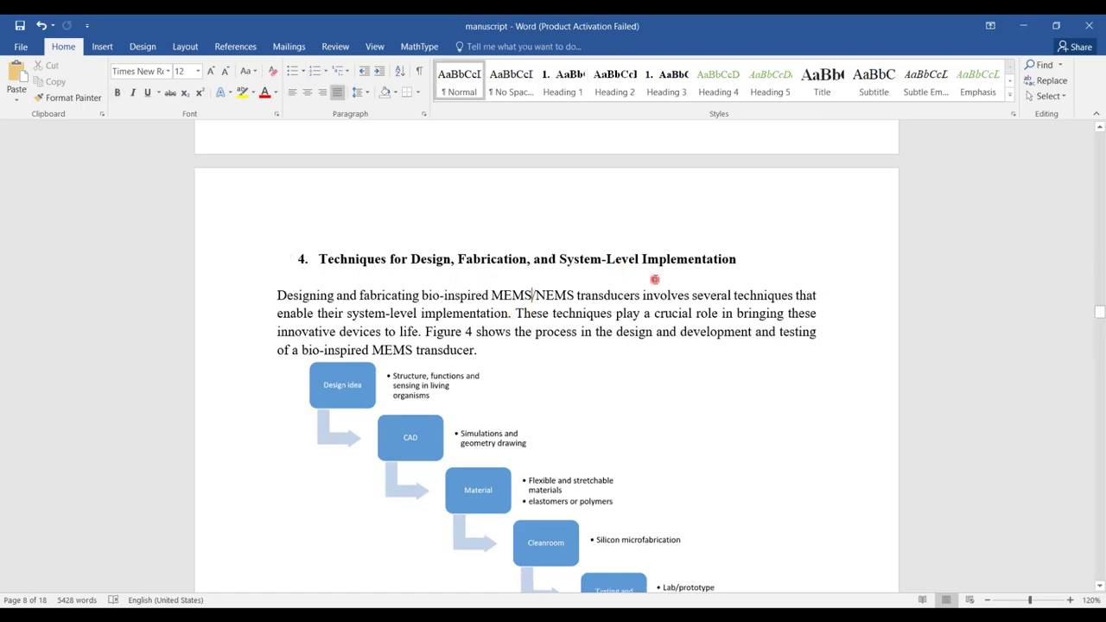
key("Page_Down")
key("Page_Down")
key("Page_Down")
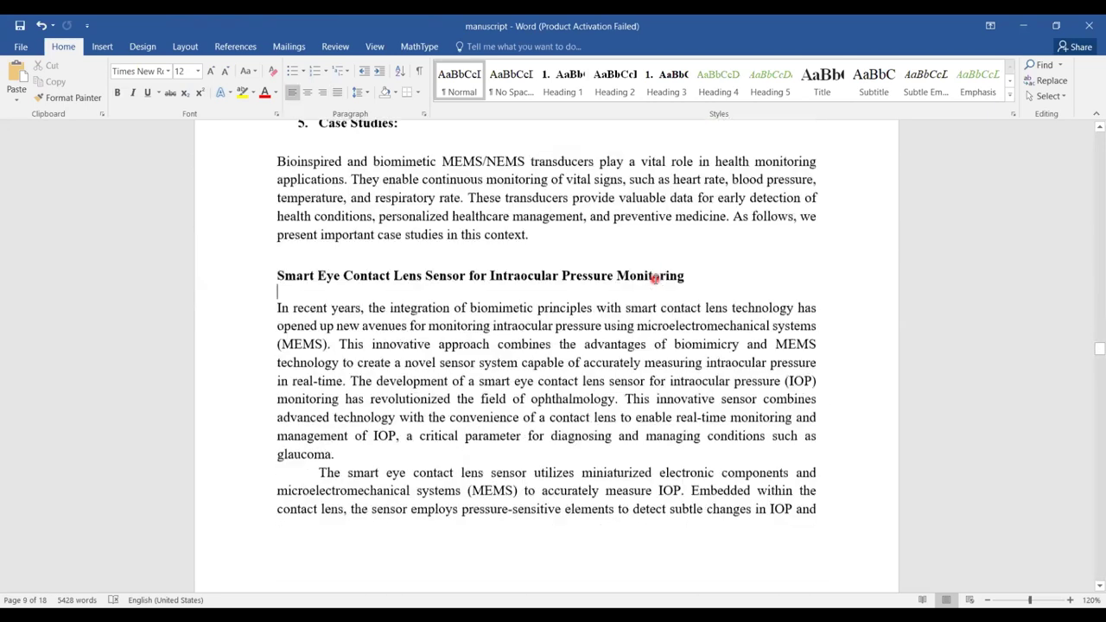
Number the Smart Eye Contact Lens Sensor subheading under Case Studies with the a), b), c) format.
left_click(630, 211)
key("Up")
key("Up")
key("Up")
key("Up")
key("Up")
key("Up")
key("Up")
key("Up")
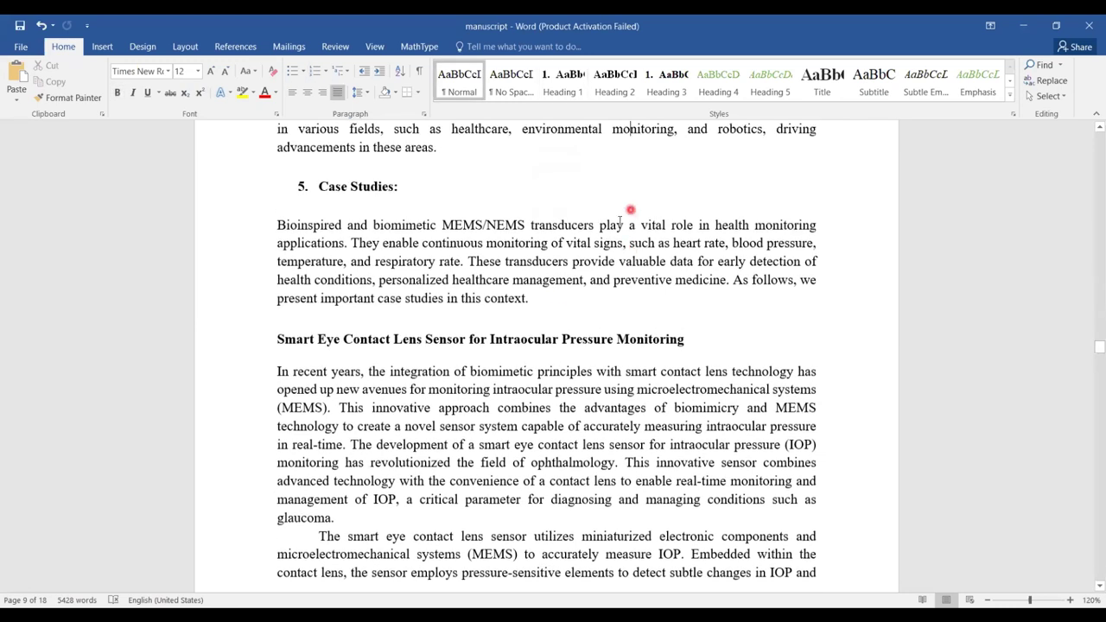
left_click(278, 340)
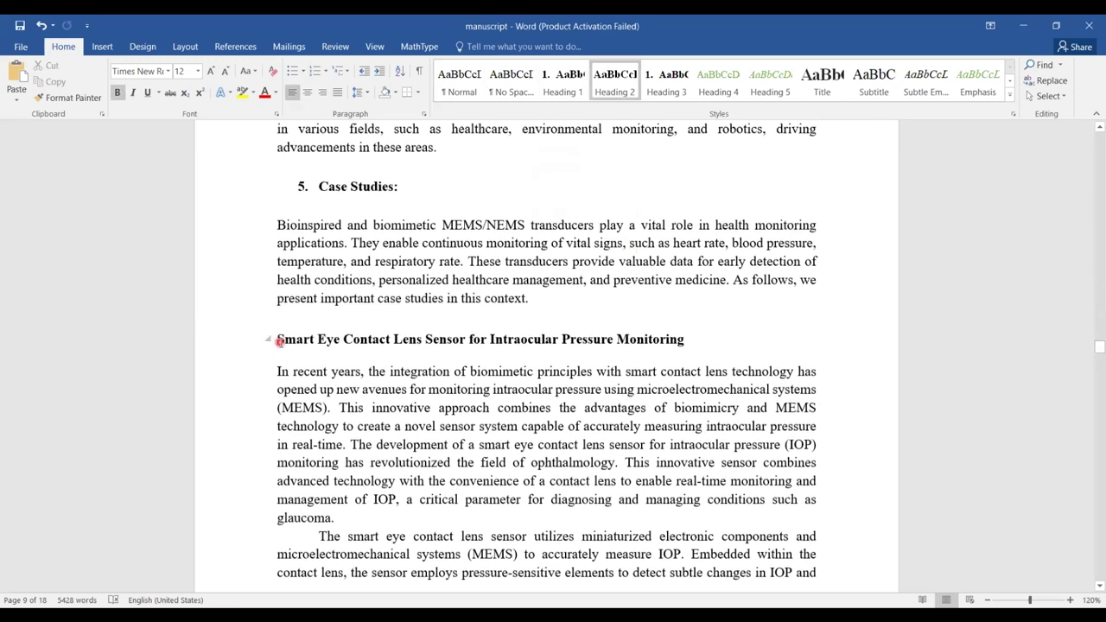
left_click(325, 71)
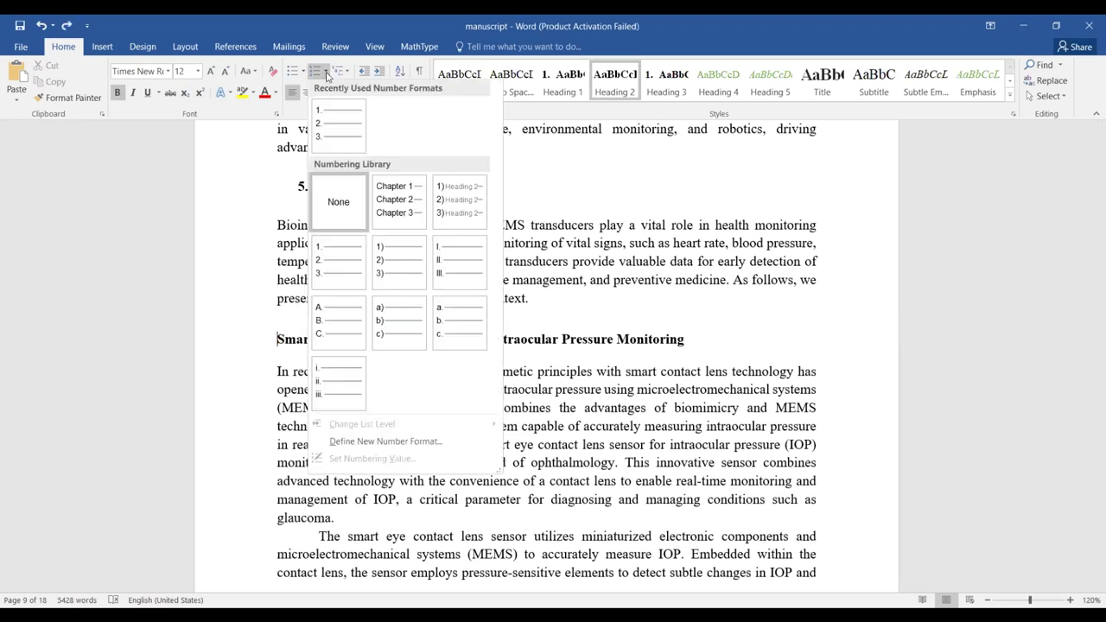
left_click(395, 320)
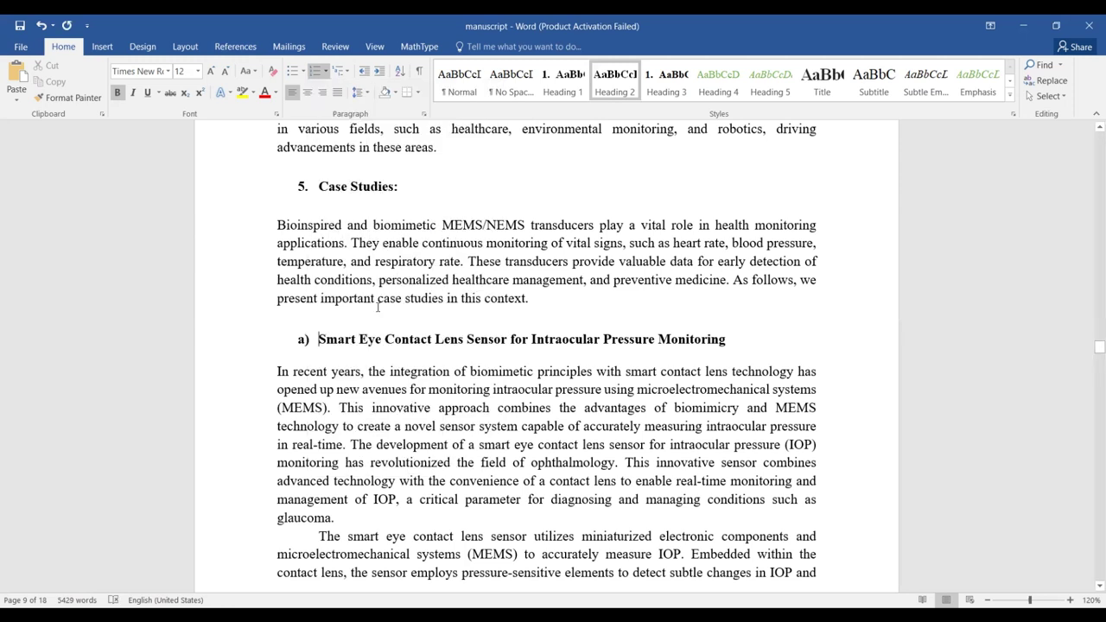
left_click(347, 279)
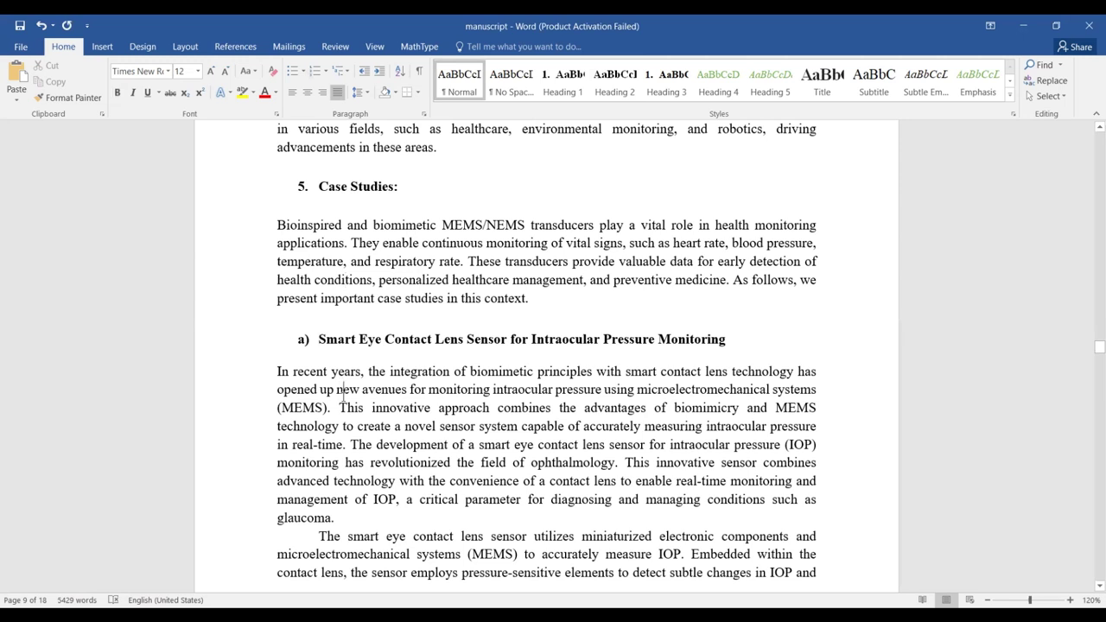
Number the Wearable Patch for Cardiovascular Health Monitoring subheading as b) in the same lettered list.
scroll(343, 395, "down", 8)
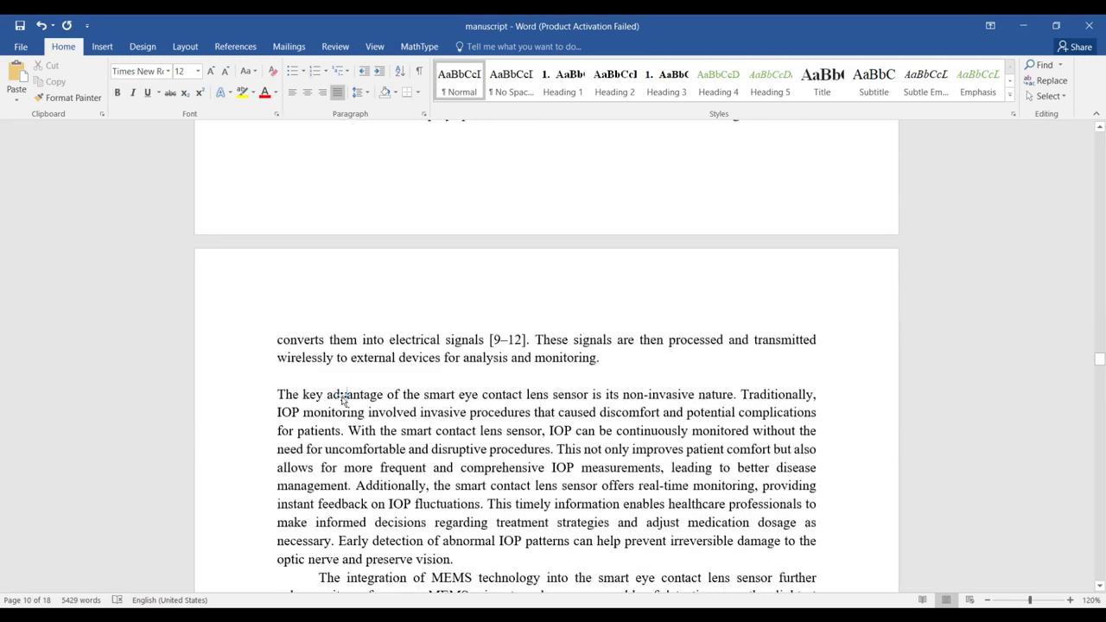
scroll(343, 396, "down", 8)
left_click(342, 396)
scroll(341, 396, "down", 8)
left_click(344, 396)
key("Page_Down")
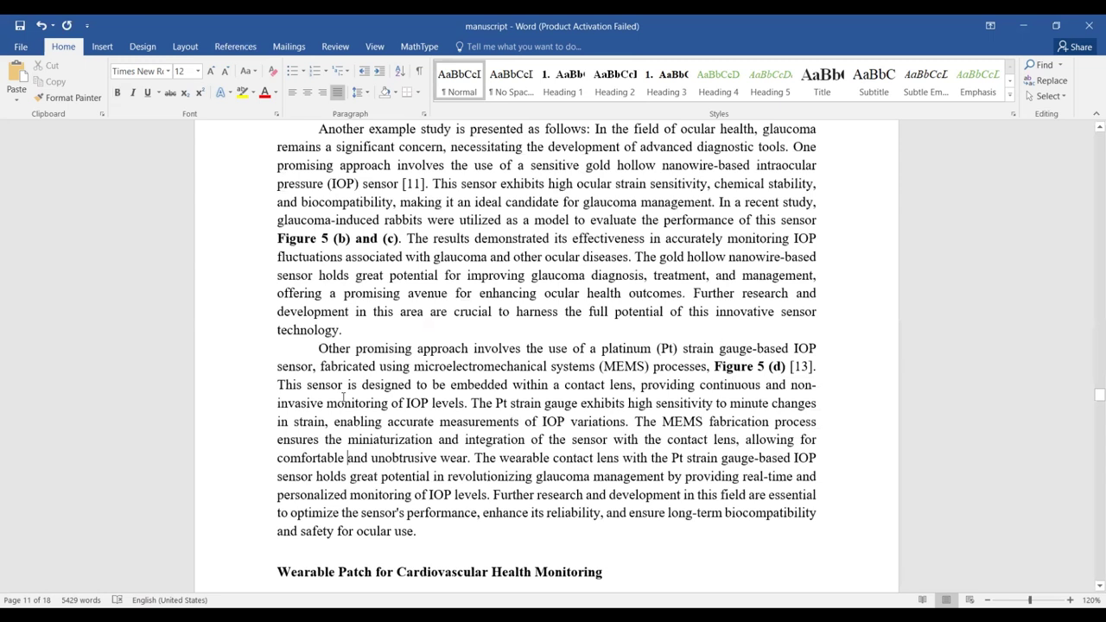
scroll(343, 395, "down", 1)
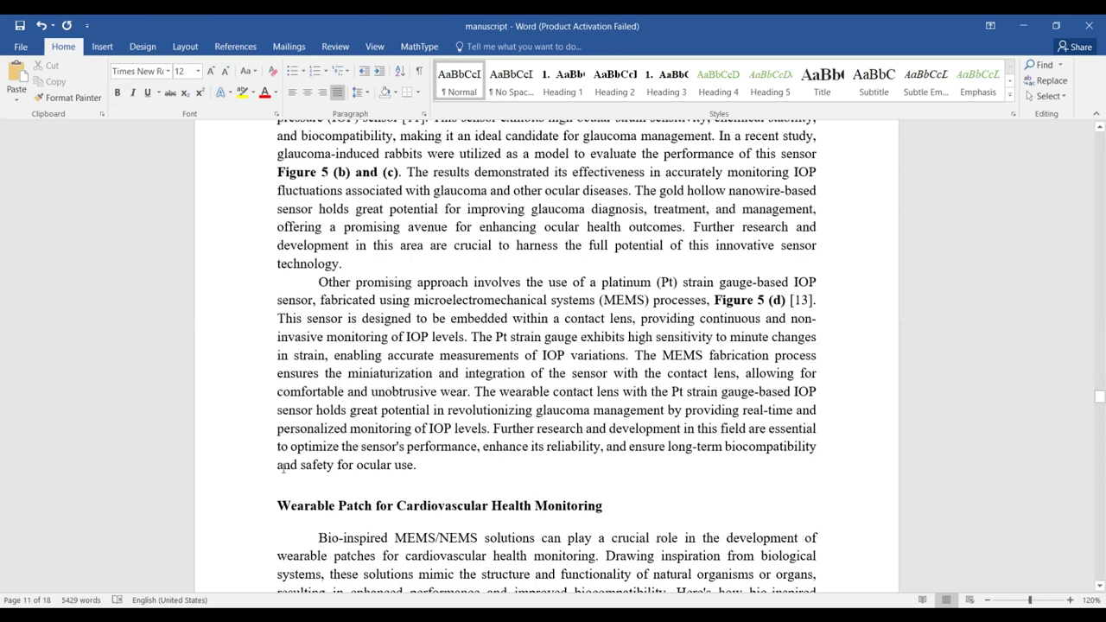
left_click(279, 506)
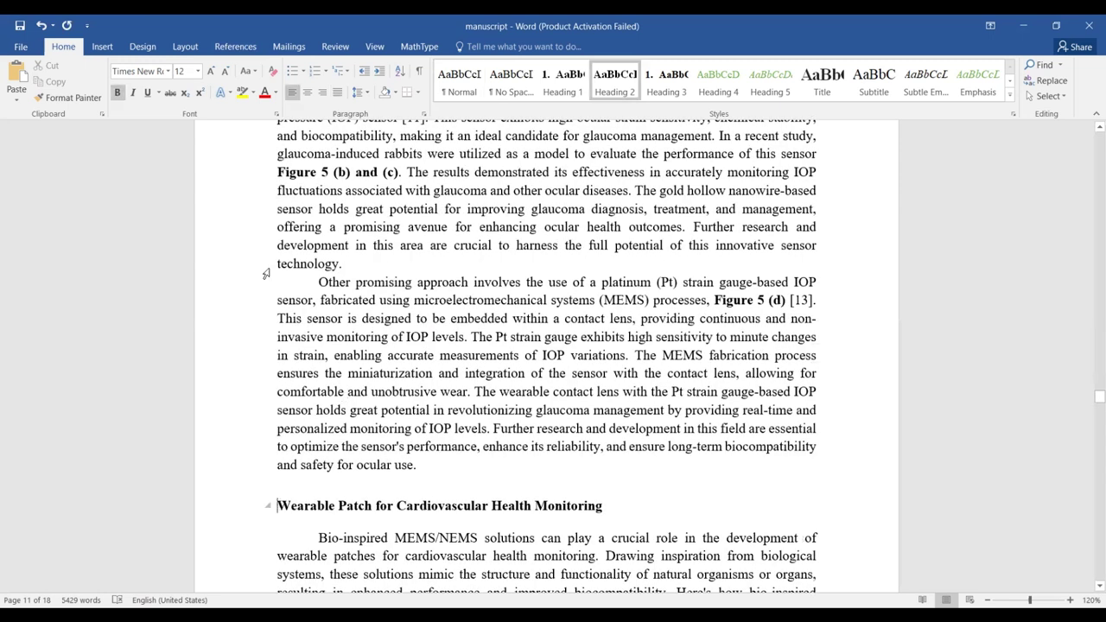
left_click(326, 72)
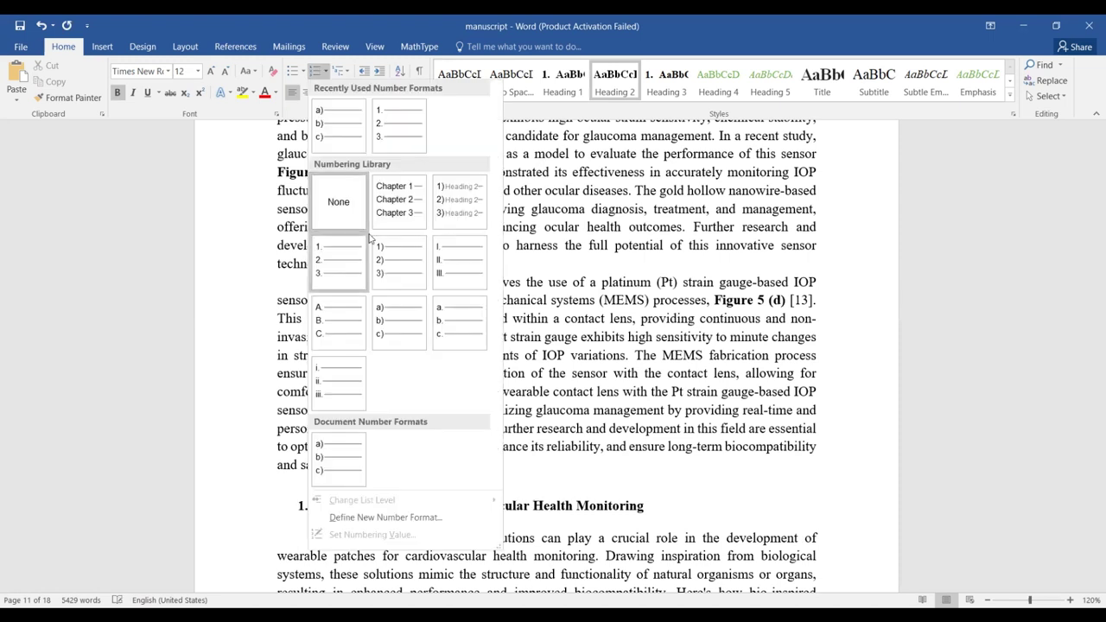
left_click(440, 354)
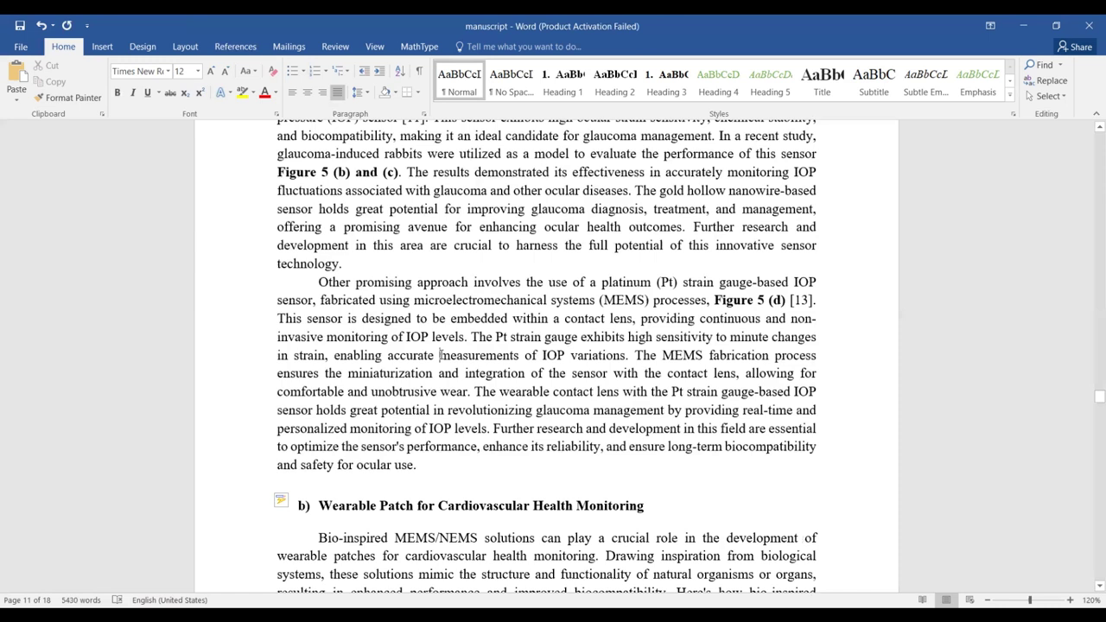
Number the subheading on measuring flow rates in various fluids and liquids as c) in the lettered list.
scroll(440, 354, "down", 9)
scroll(439, 354, "down", 9)
left_click(442, 355)
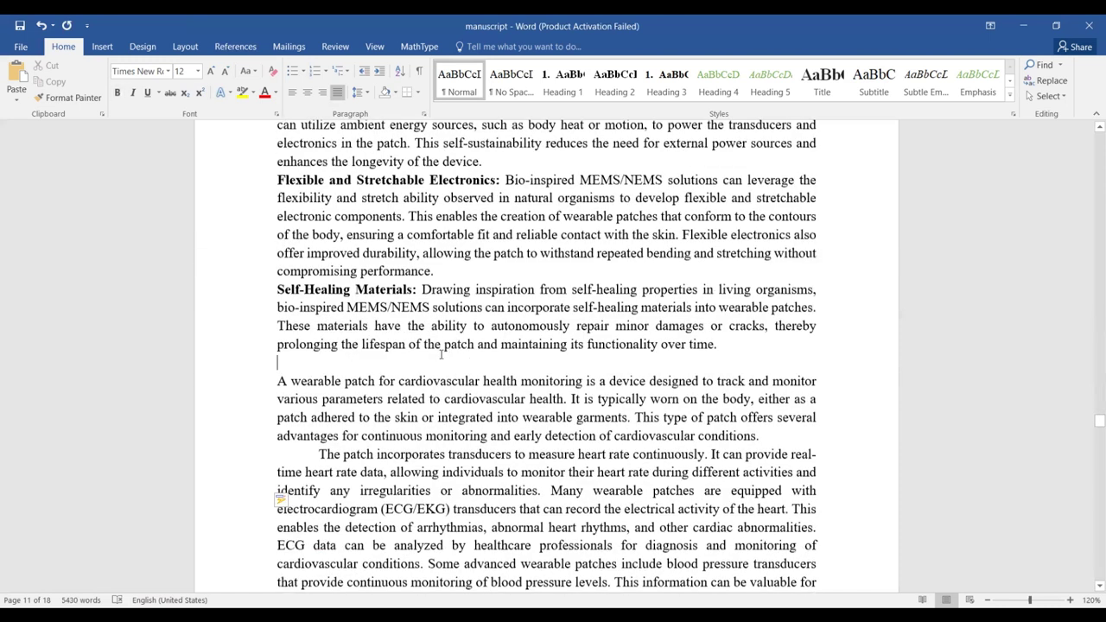
scroll(441, 355, "down", 9)
scroll(441, 355, "down", 10)
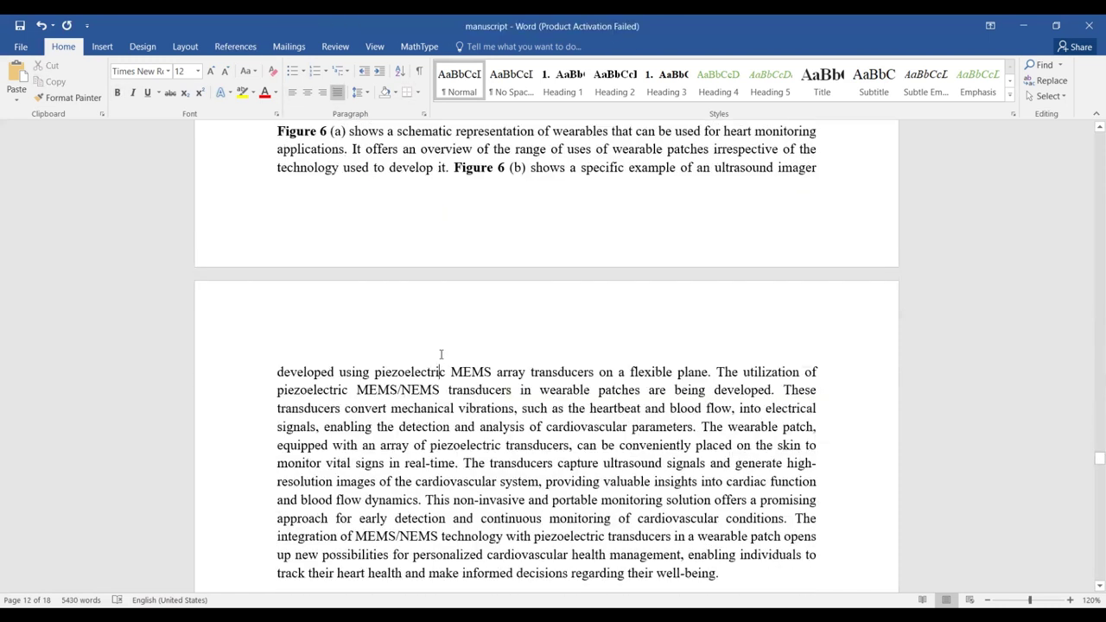
scroll(441, 355, "down", 15)
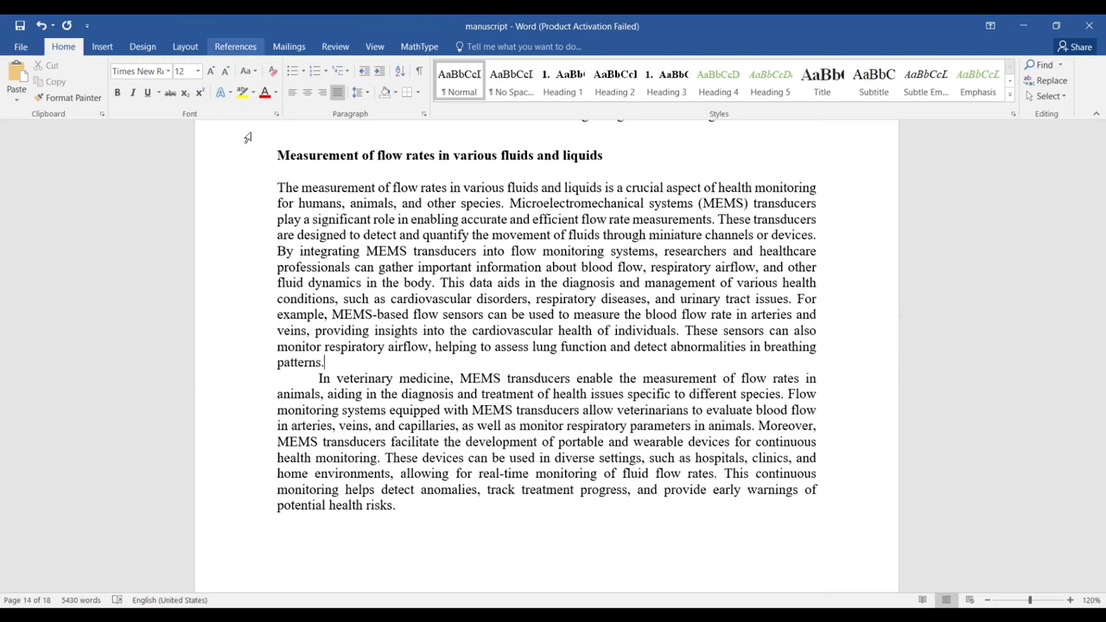
left_click(277, 154)
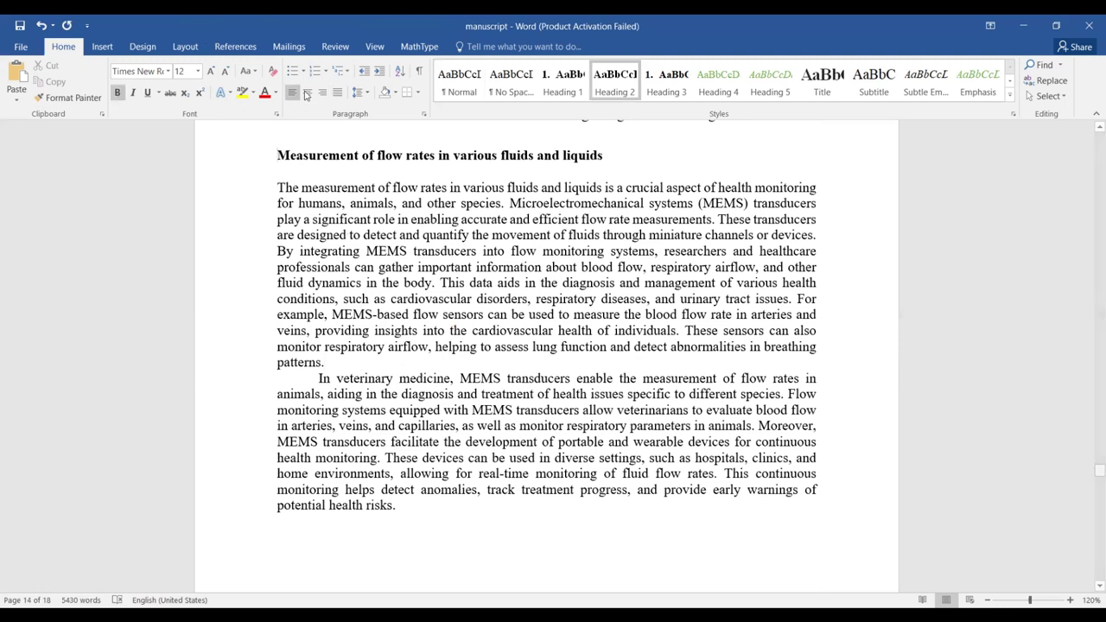
left_click(325, 72)
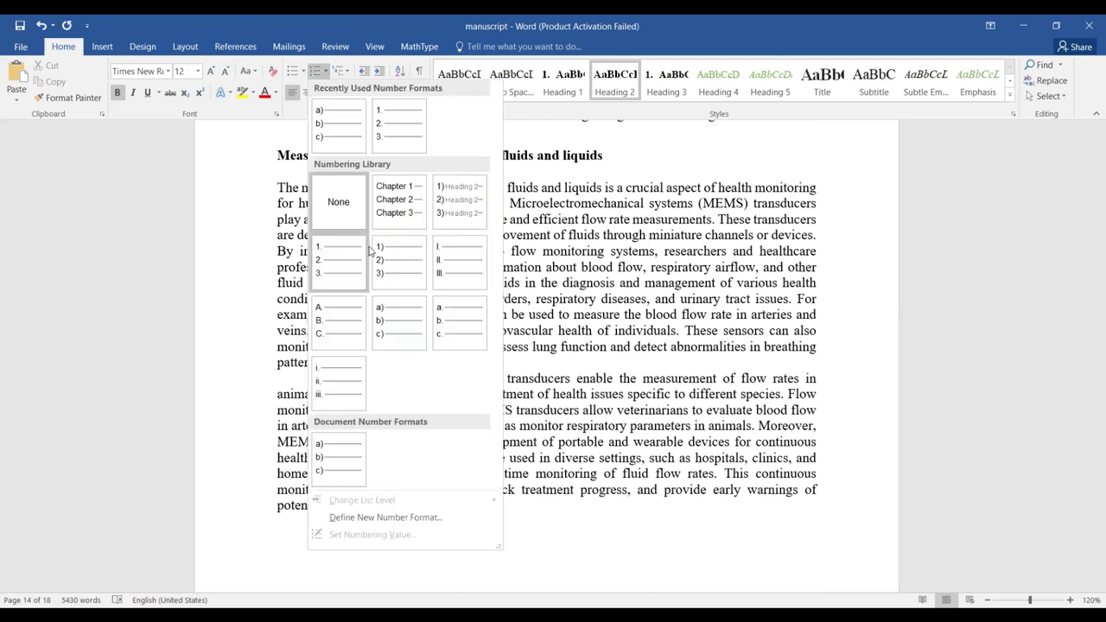
left_click(391, 322)
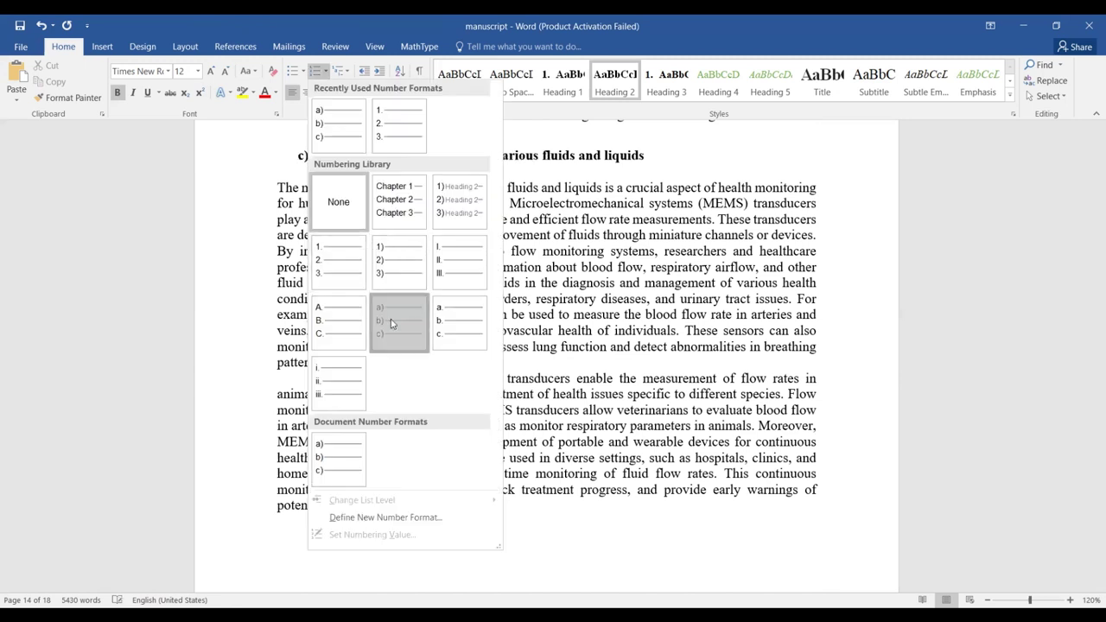
left_click(391, 318)
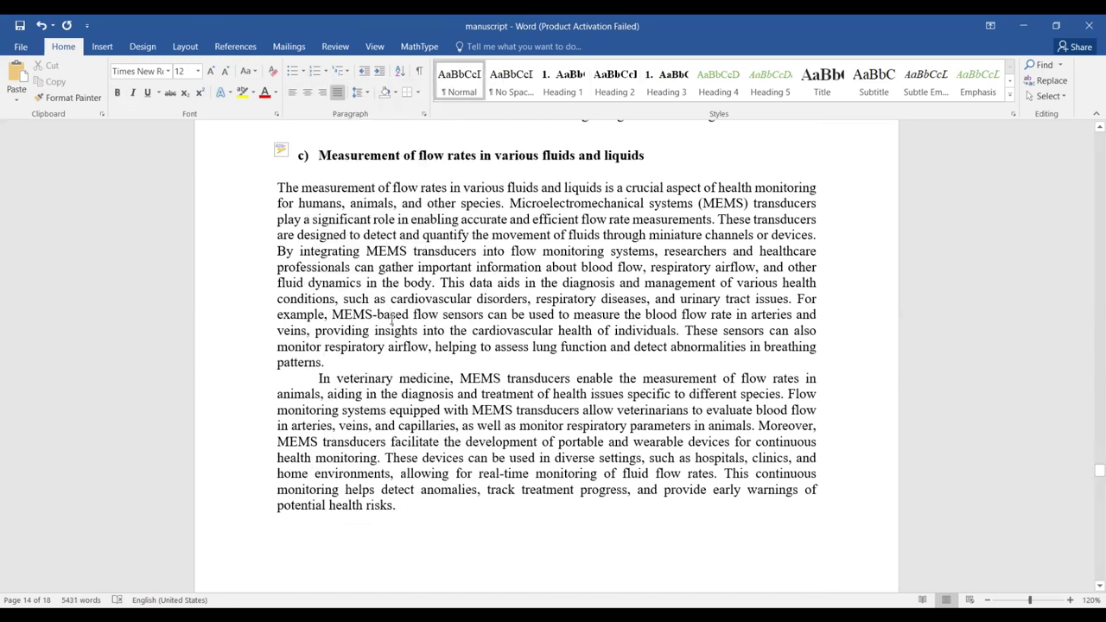
Check the numbering of the Future prospective and Conclusion headings.
scroll(390, 318, "down", 15)
scroll(391, 319, "down", 1)
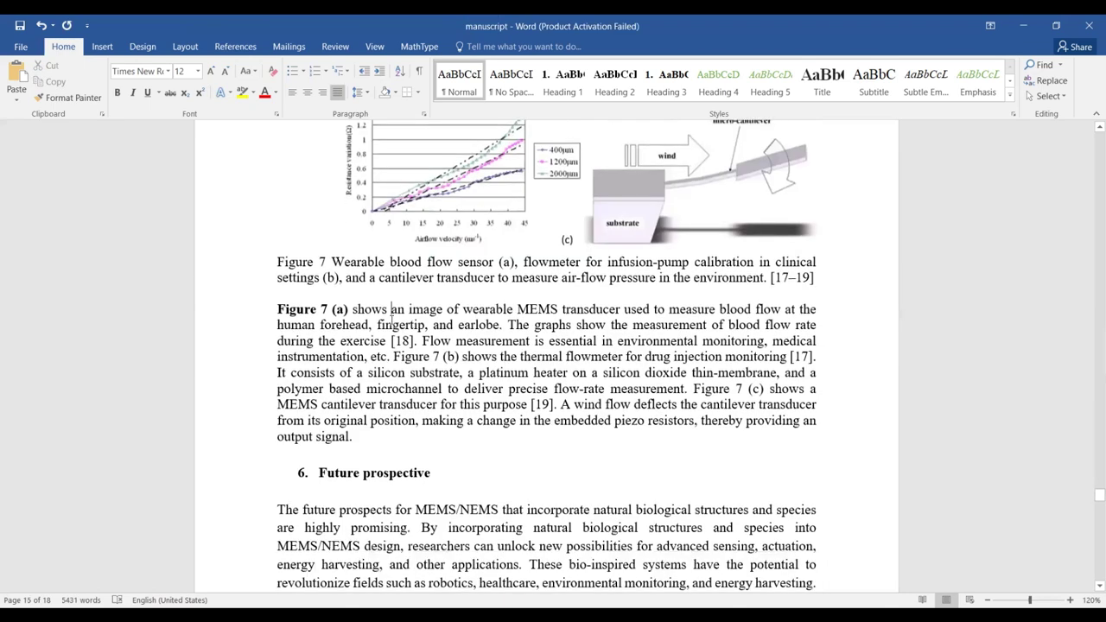
left_click(349, 473)
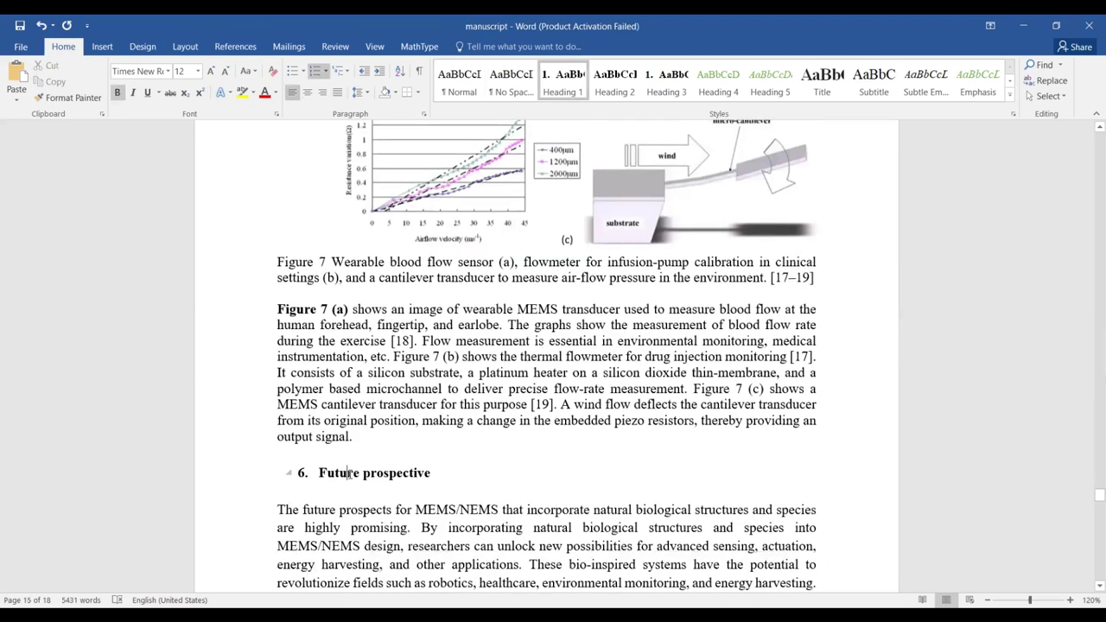
key("Page_Down")
key("Page_Down")
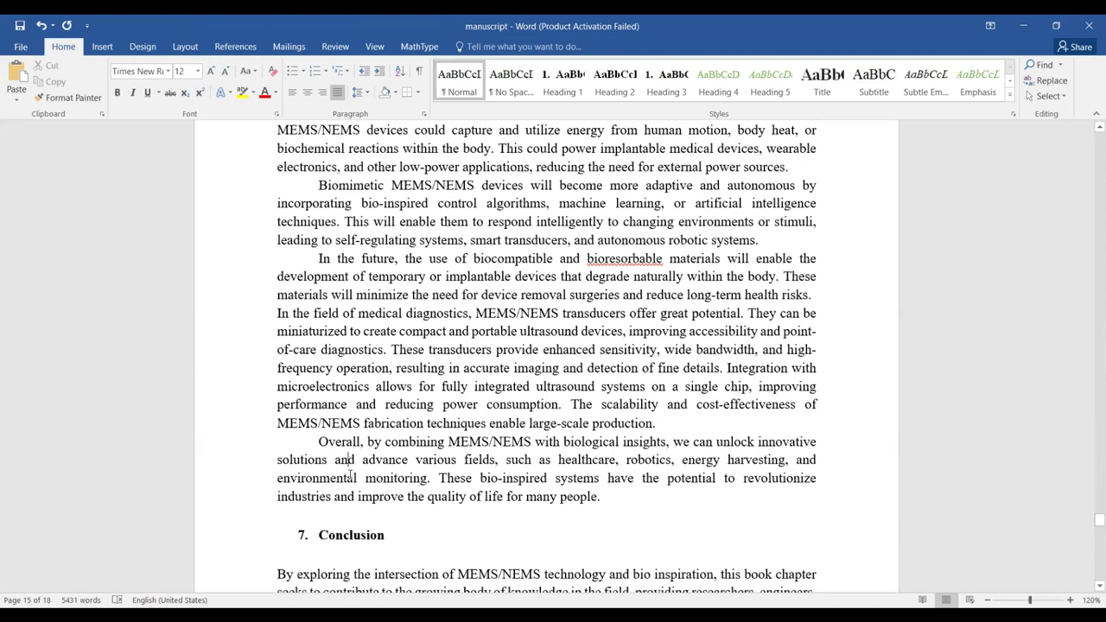
key("Down")
key("Down")
key("Down")
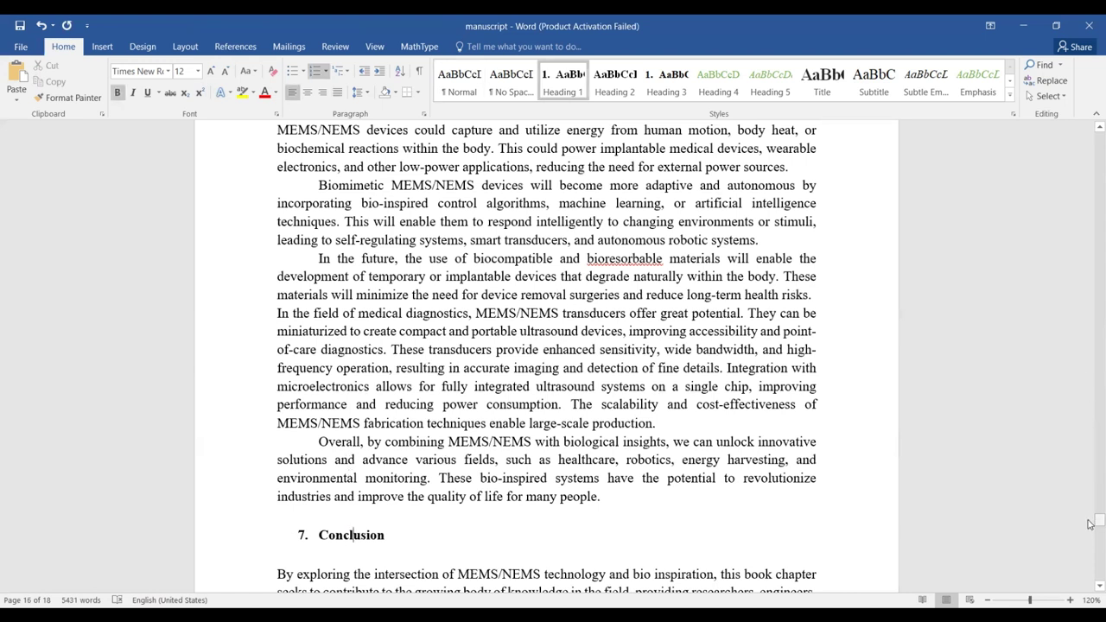
Update the entire table of contents near the start of the manuscript.
left_click_drag(1091, 523, 1090, 147)
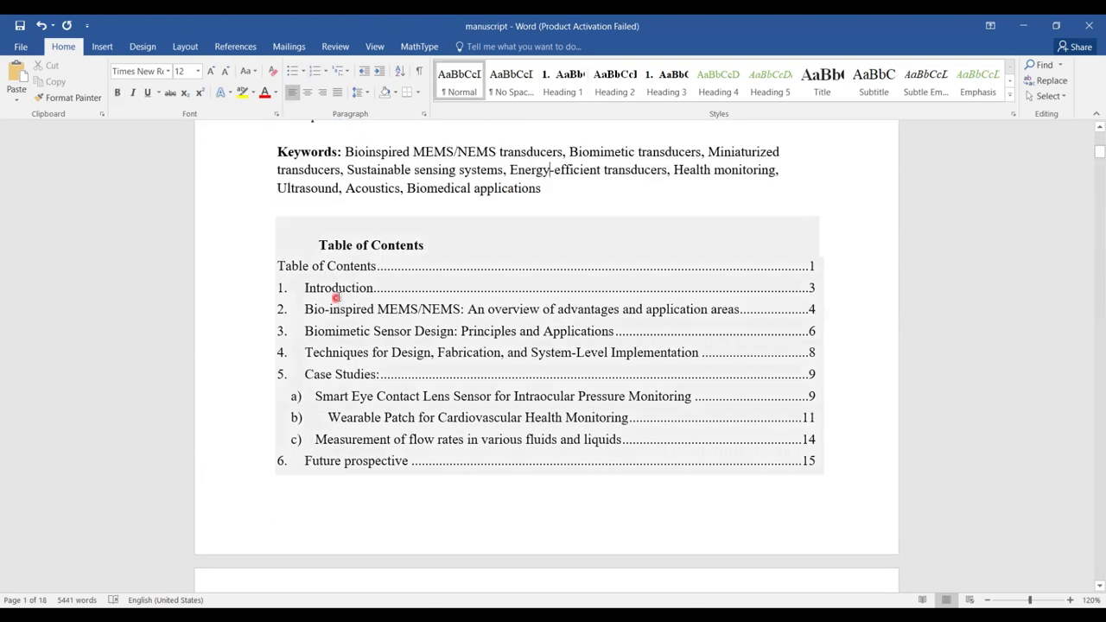
left_click(342, 295)
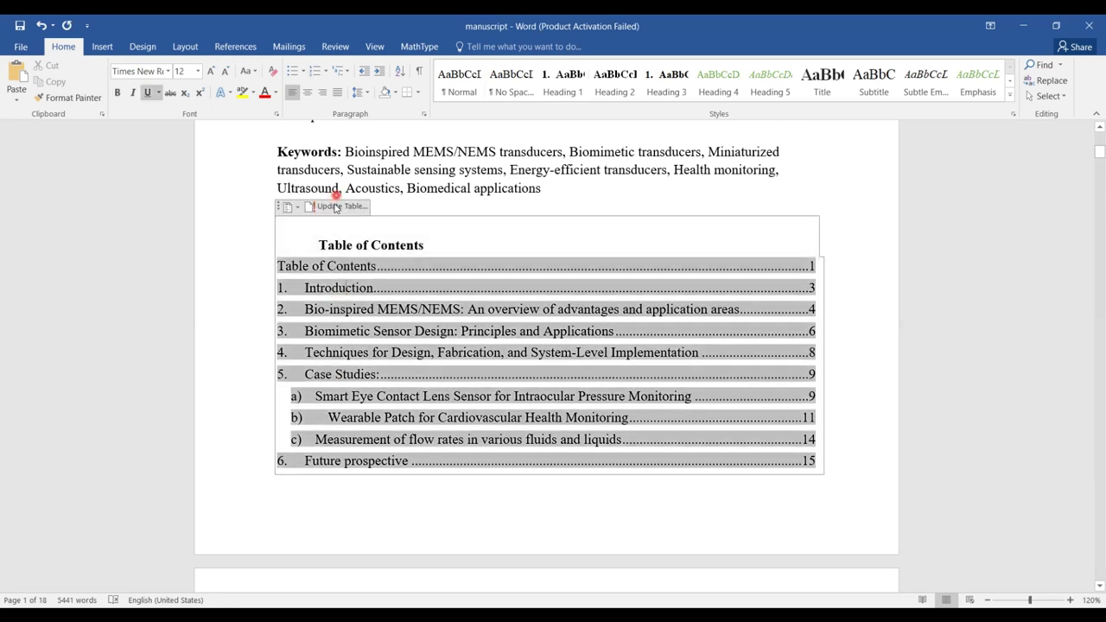
left_click(458, 317)
left_click(556, 341)
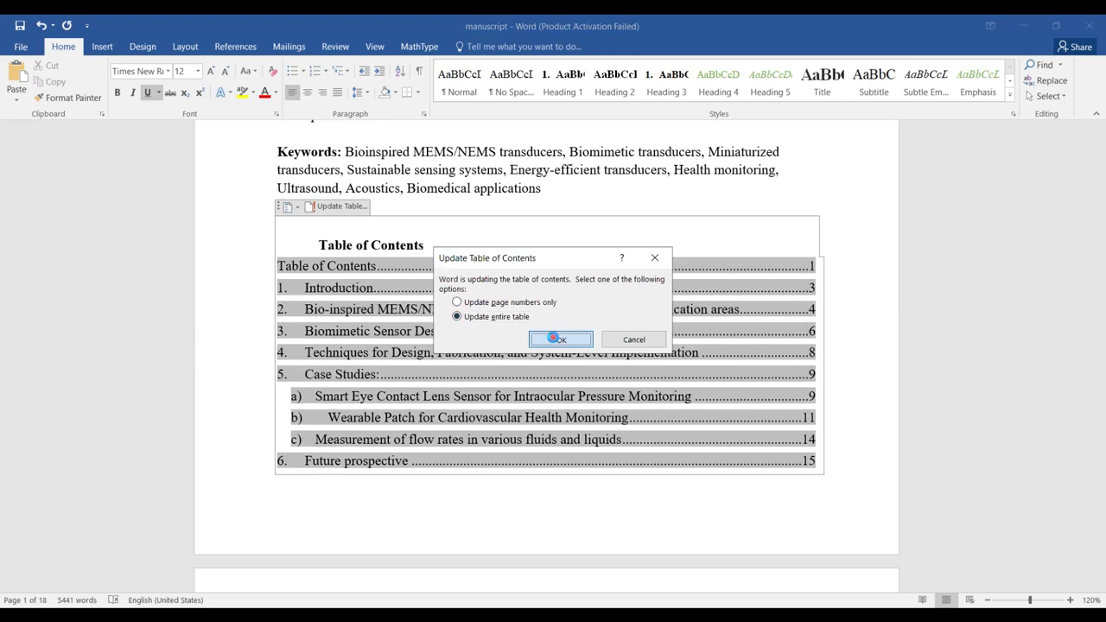
left_click(558, 174)
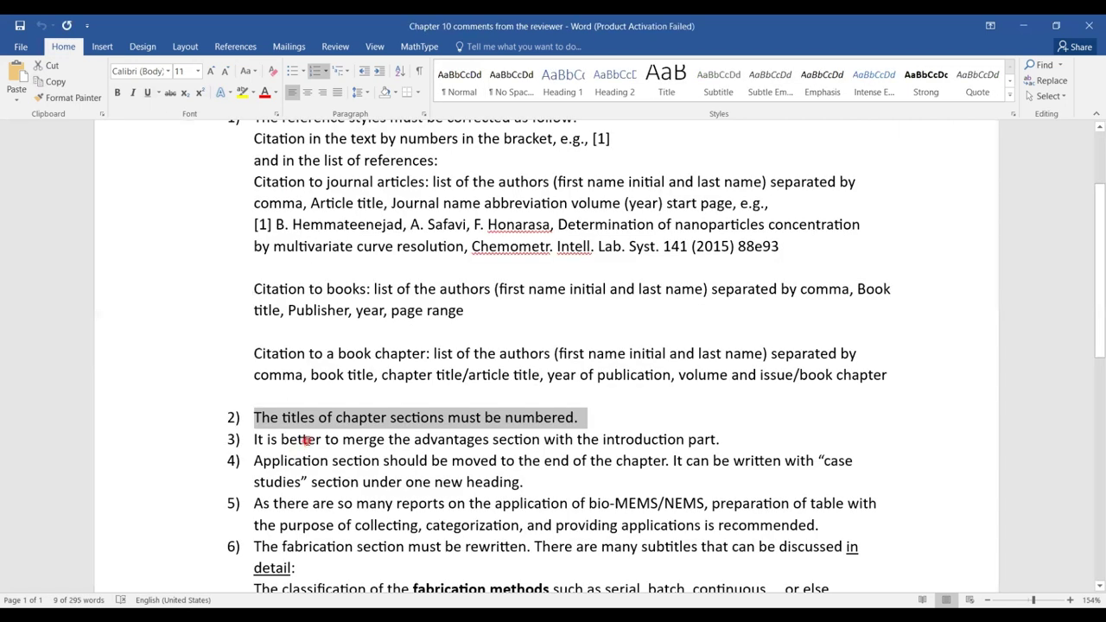
In the reviewer's comments document, read comment 3 on merging the advantages section with the introduction.
triple_click(307, 441)
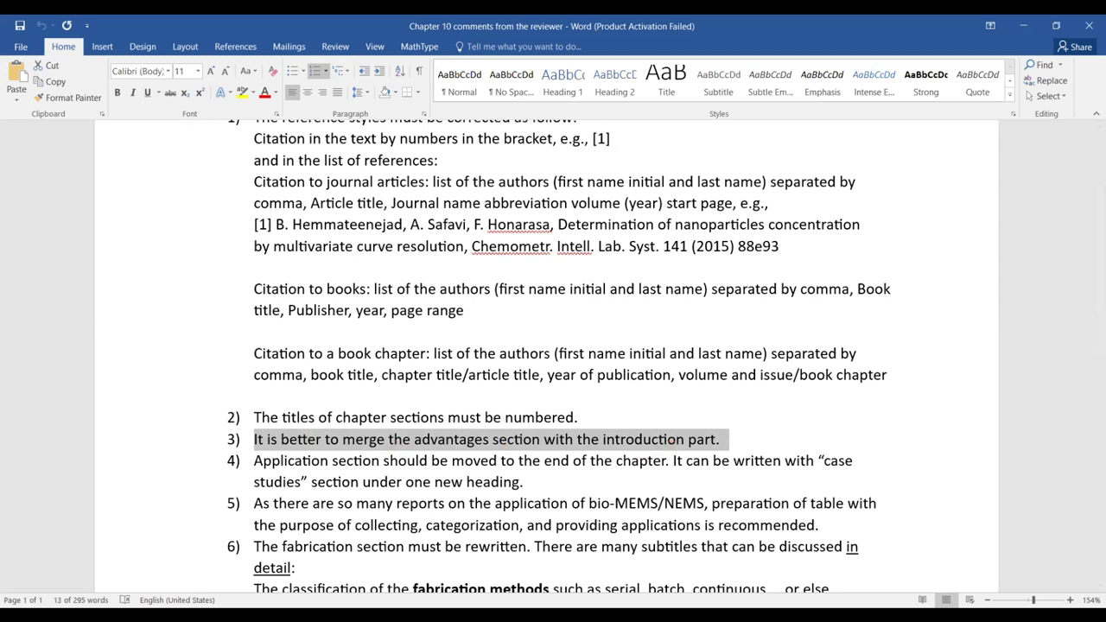
left_click(536, 576)
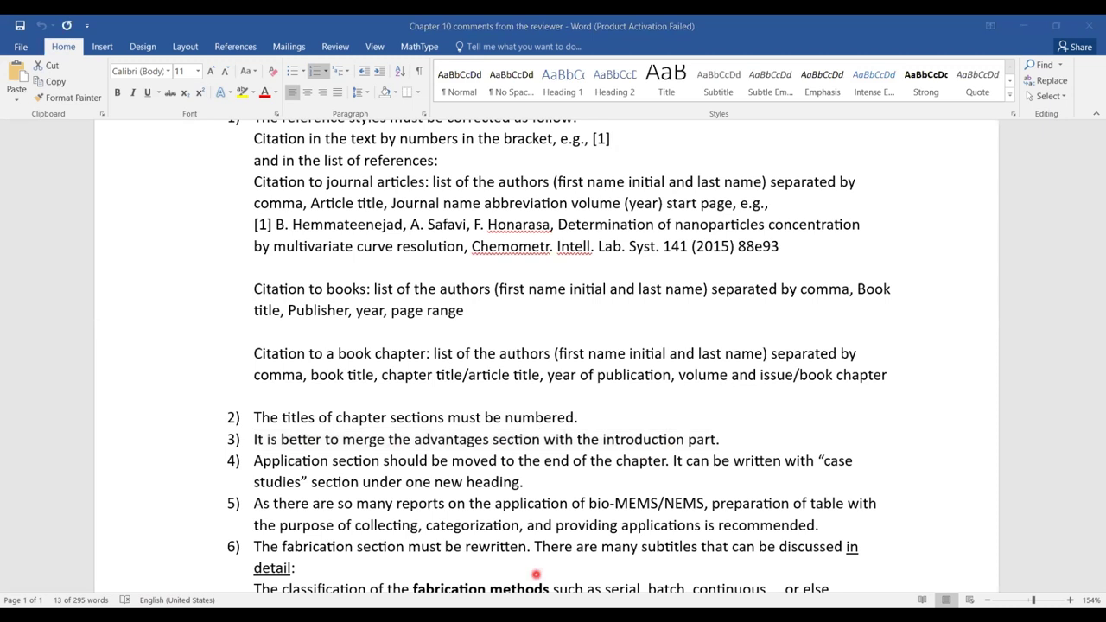
Switch to the manuscript and examine the table of contents for the Introduction and the advantages section.
left_click(536, 575)
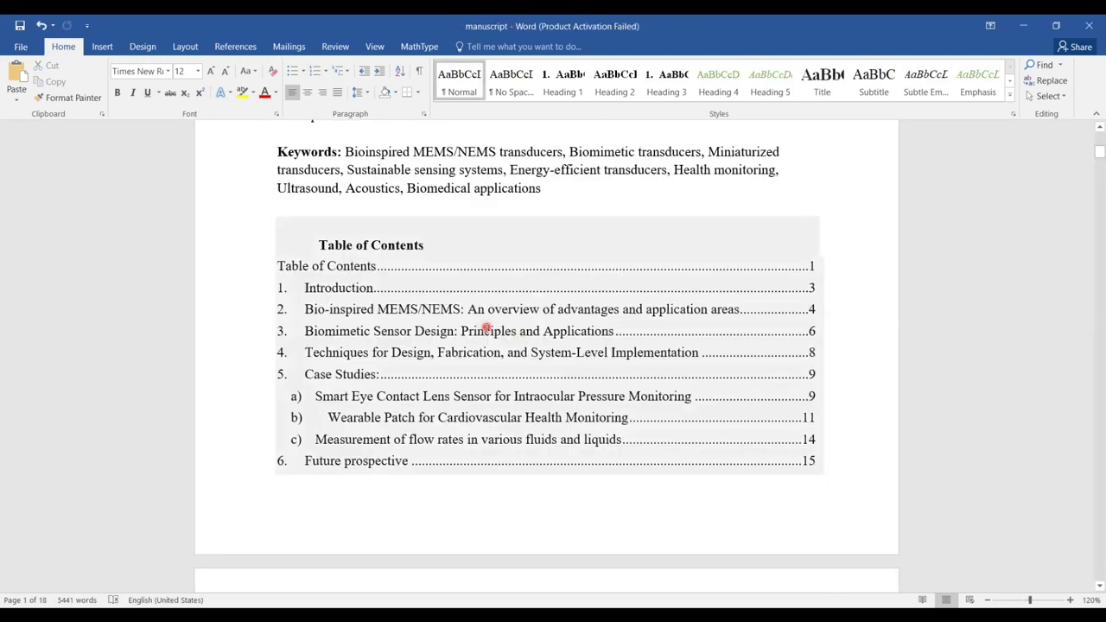
left_click(635, 158)
scroll(635, 158, "down", 7)
scroll(636, 159, "up", 7)
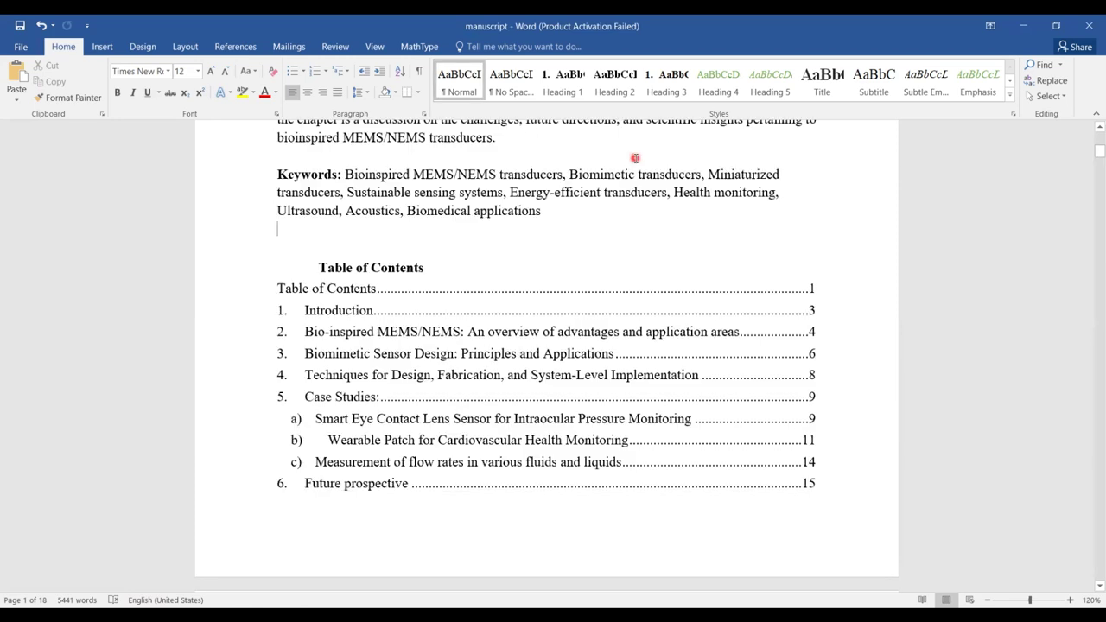
scroll(636, 158, "down", 7)
scroll(636, 158, "up", 7)
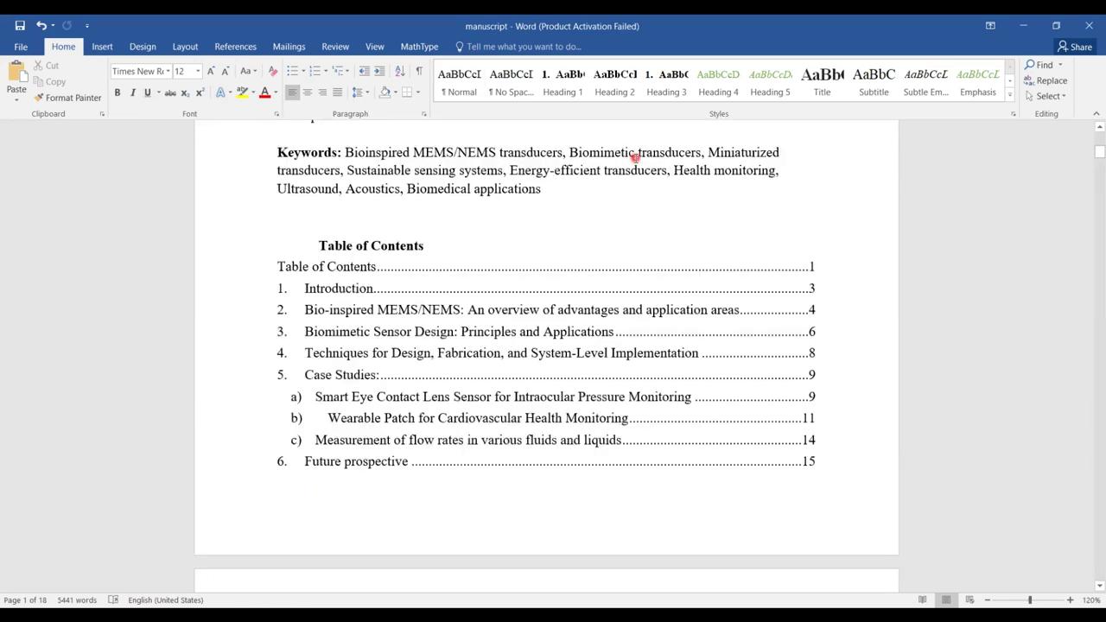
left_click(632, 224)
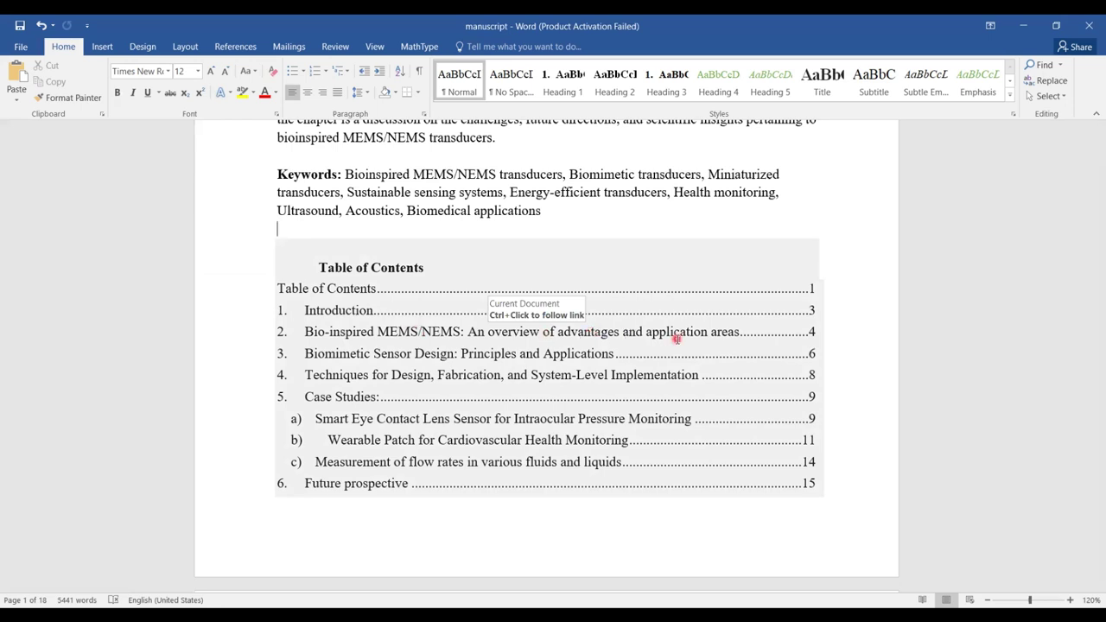
left_click(664, 218)
Read through the Introduction to its end, where the section on advantages and application areas begins.
key("Page_Down")
key("Page_Down")
key("Page_Down")
key("Page_Down")
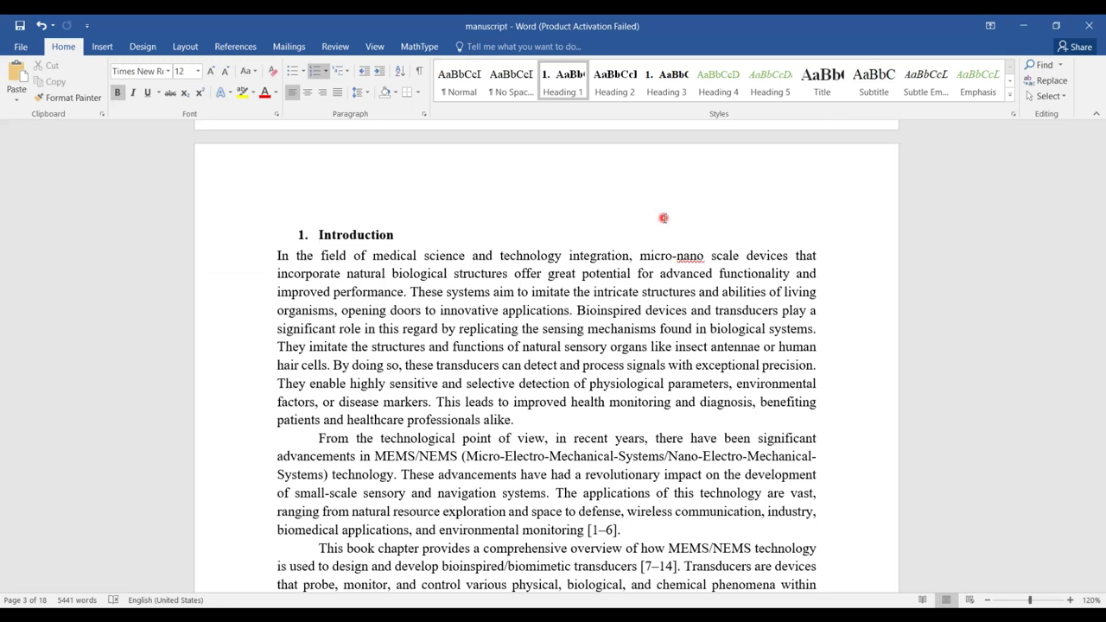
scroll(664, 218, "down", 8)
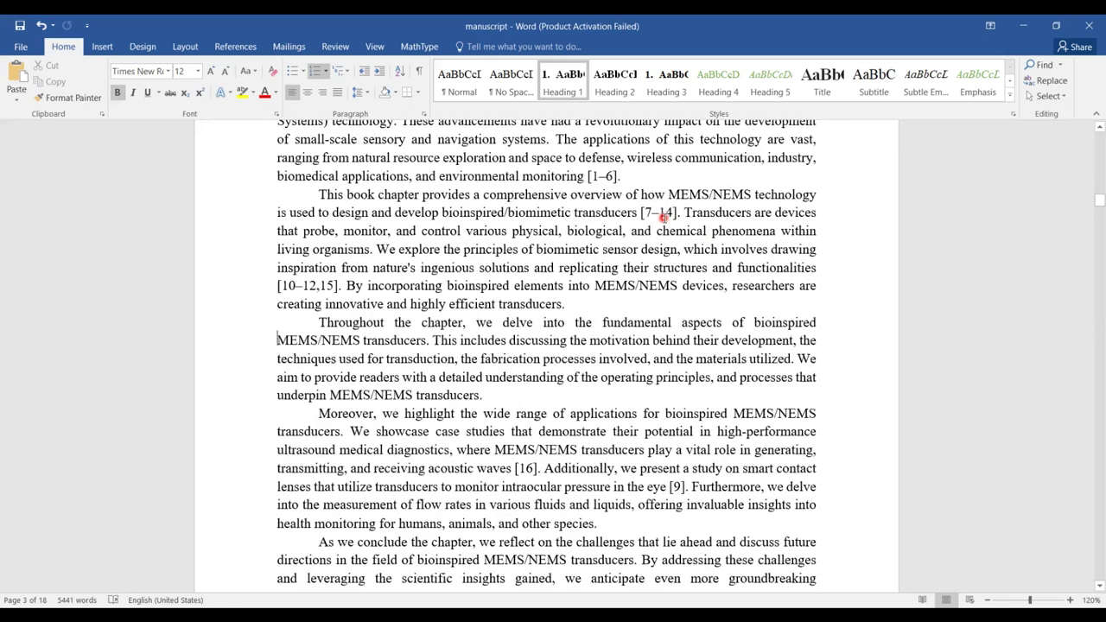
left_click(664, 218)
scroll(664, 218, "down", 5)
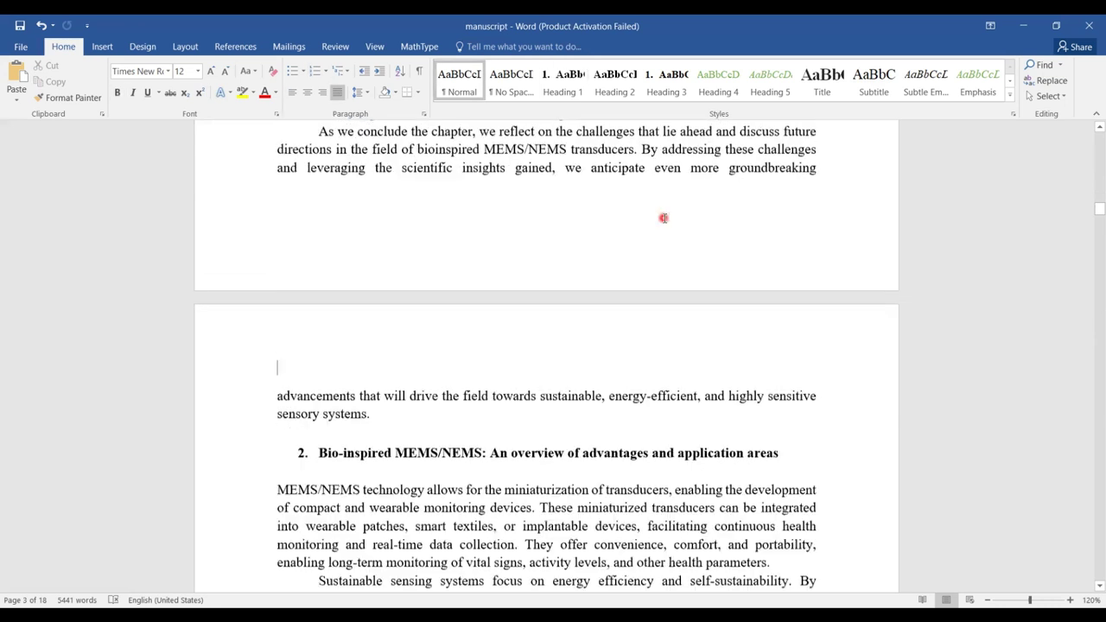
scroll(664, 218, "down", 3)
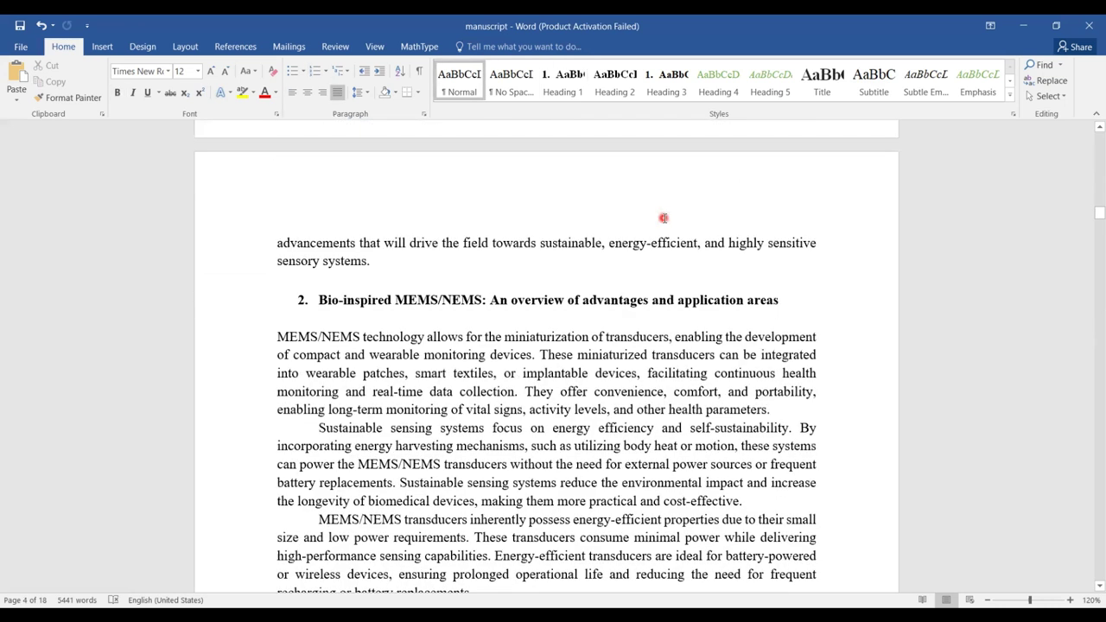
Delete the heading "Bio-inspired MEMS/NEMS: An overview of advantages and application areas", save the manuscript, and review the merged Introduction text.
left_click(318, 301)
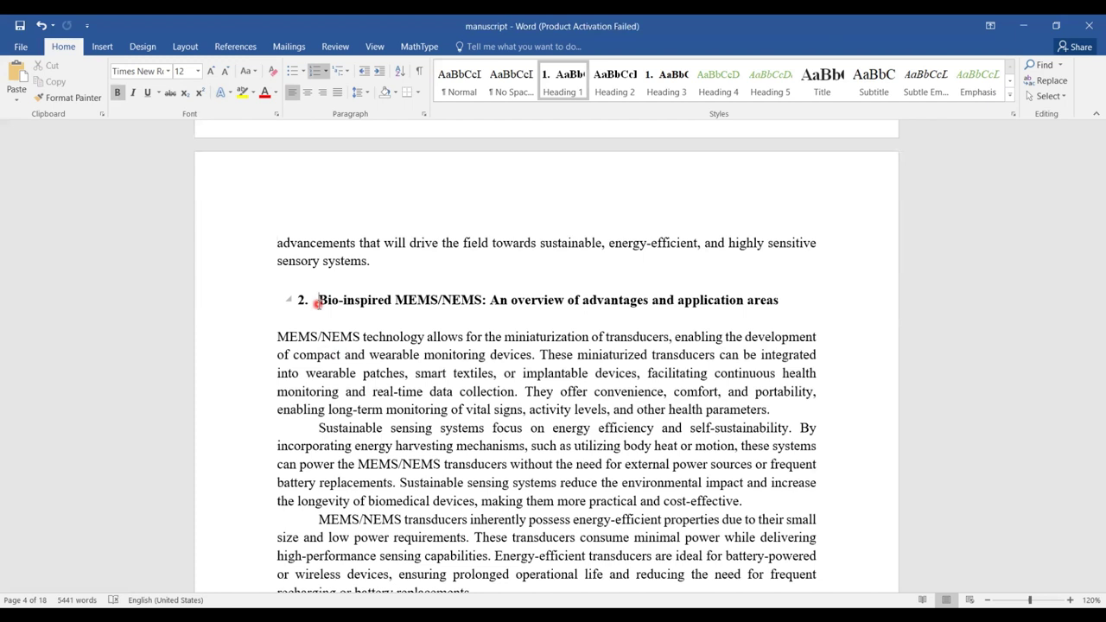
key("BackSpace")
key("BackSpace")
key("Return")
key("Tab")
triple_click(361, 279)
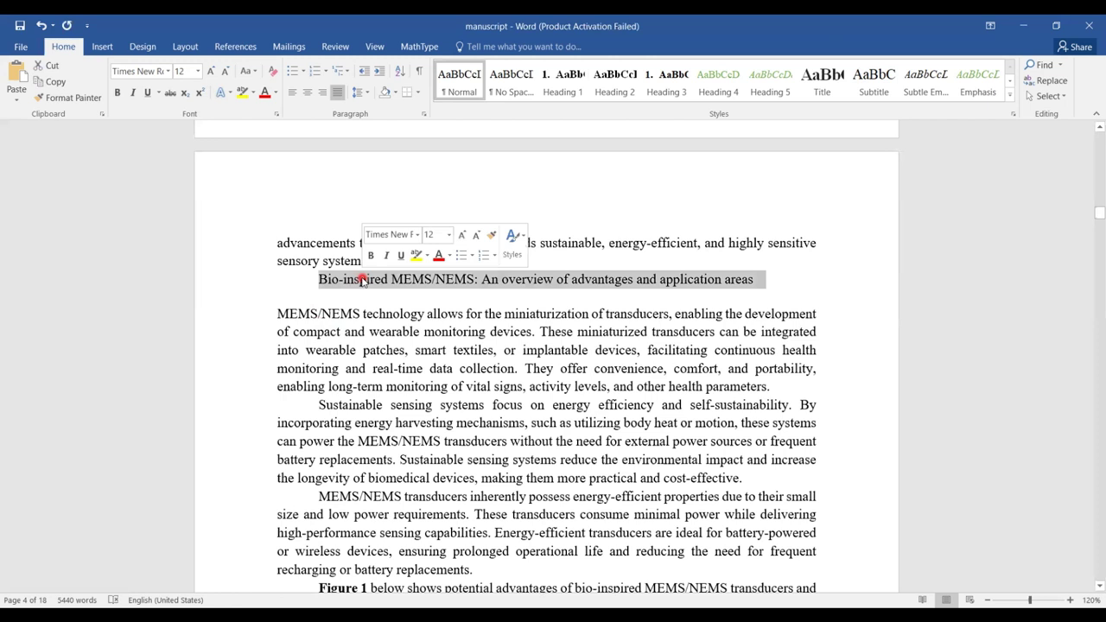
key("Delete")
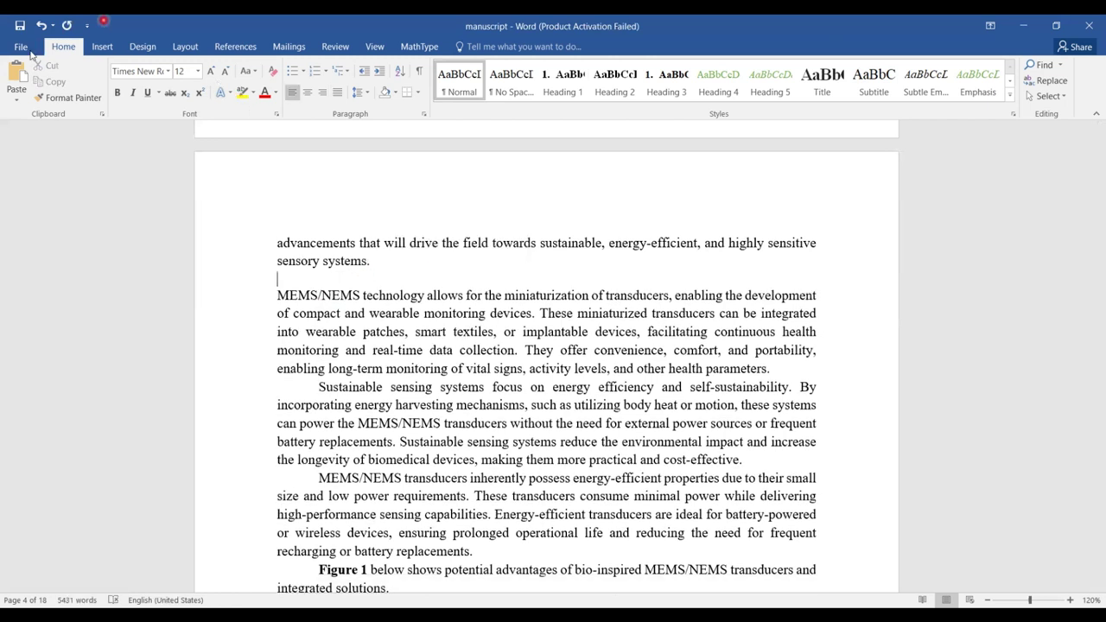
left_click(19, 25)
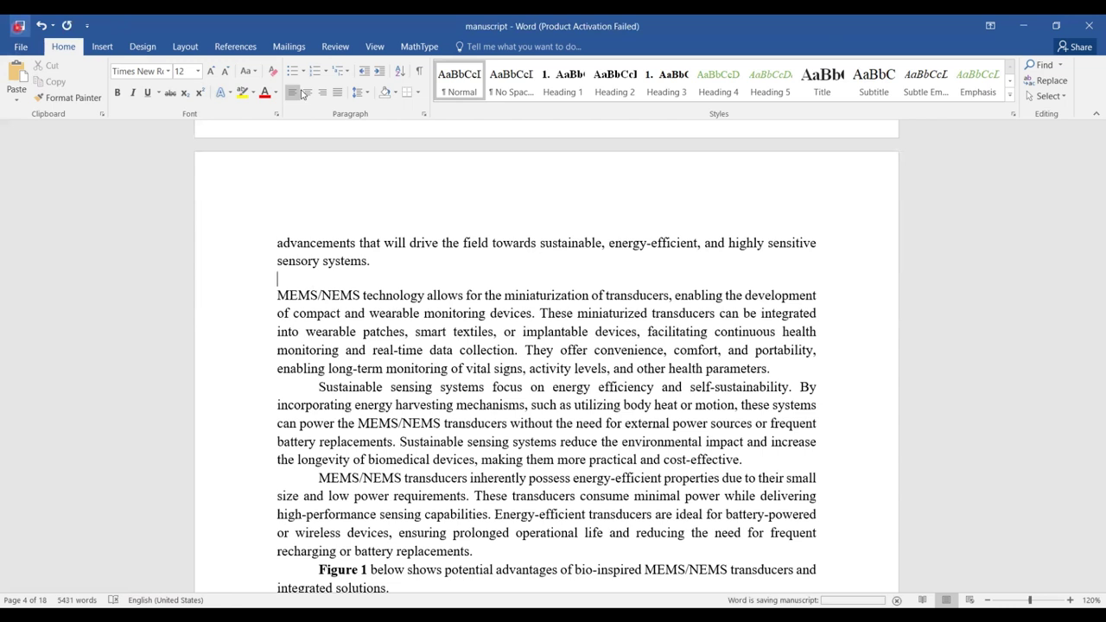
left_click(511, 307)
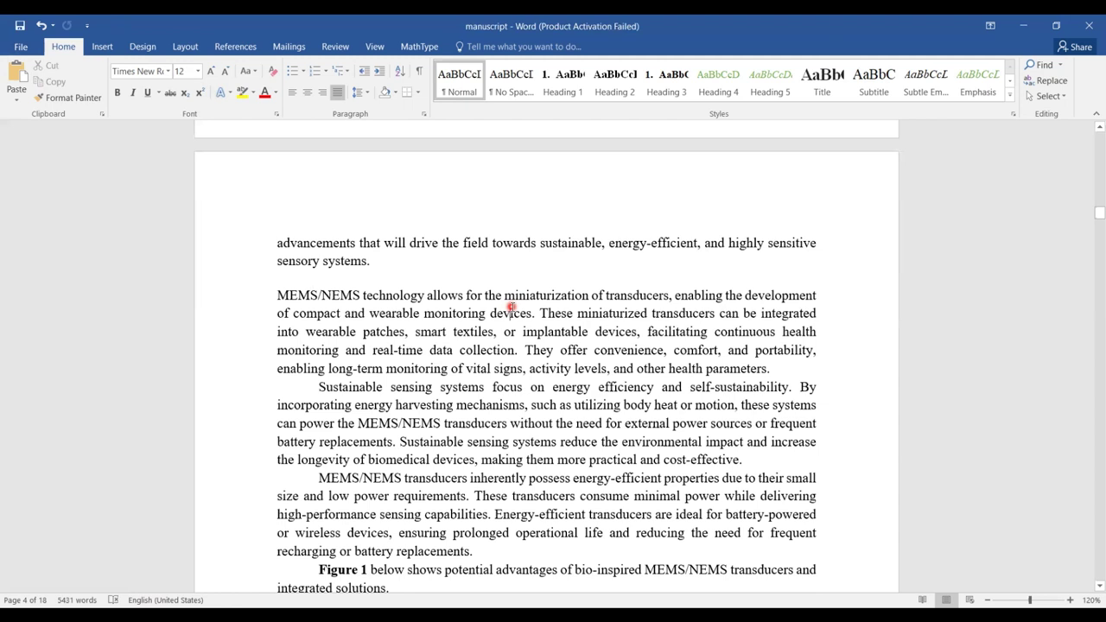
scroll(511, 308, "up", 15)
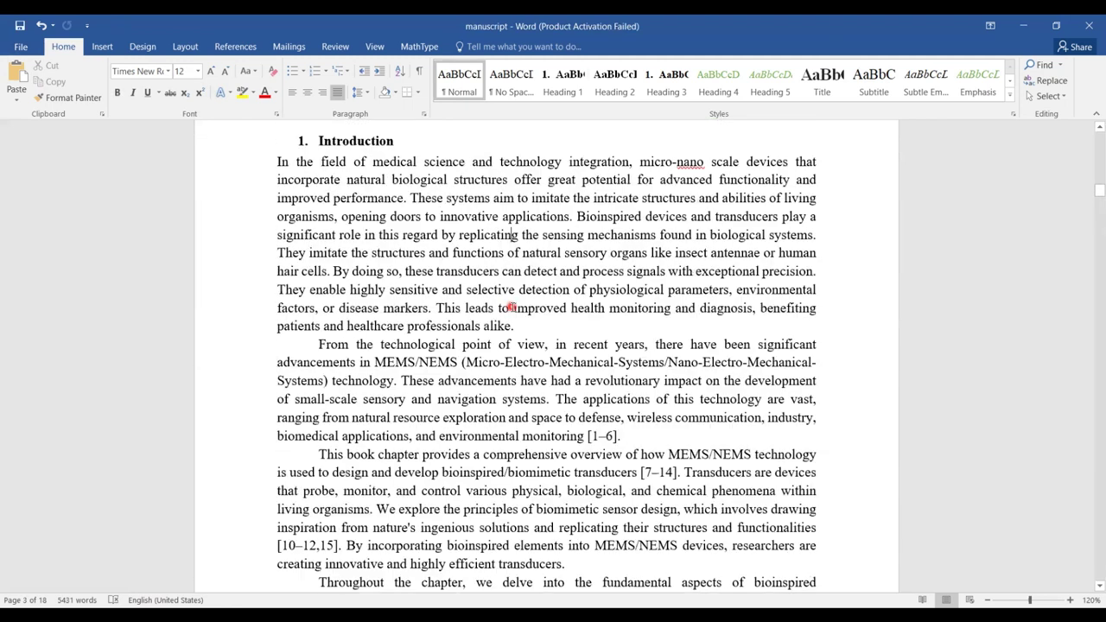
scroll(510, 307, "down", 15)
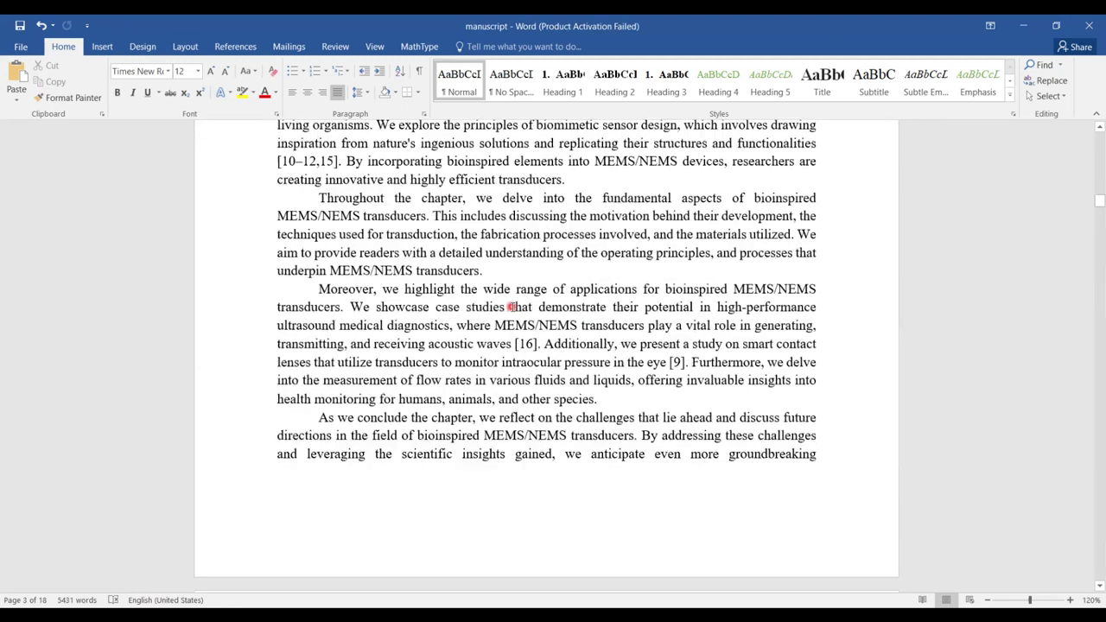
scroll(510, 307, "down", 1)
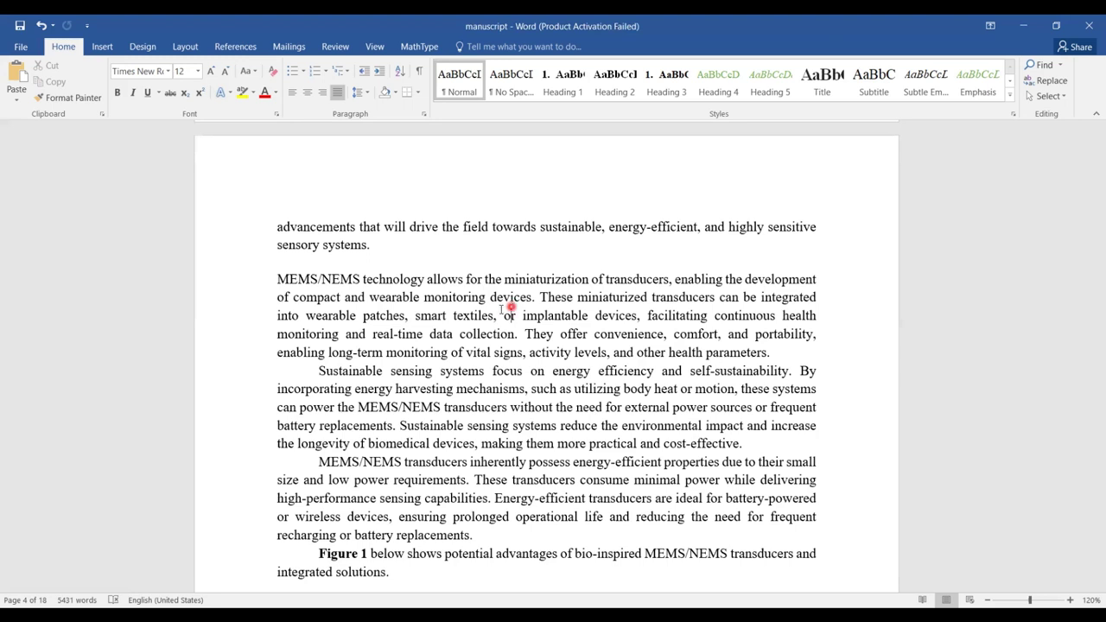
Undo the deletion of the section 2 heading on advantages and application areas.
left_click(18, 46)
left_click(40, 25)
left_click(40, 25)
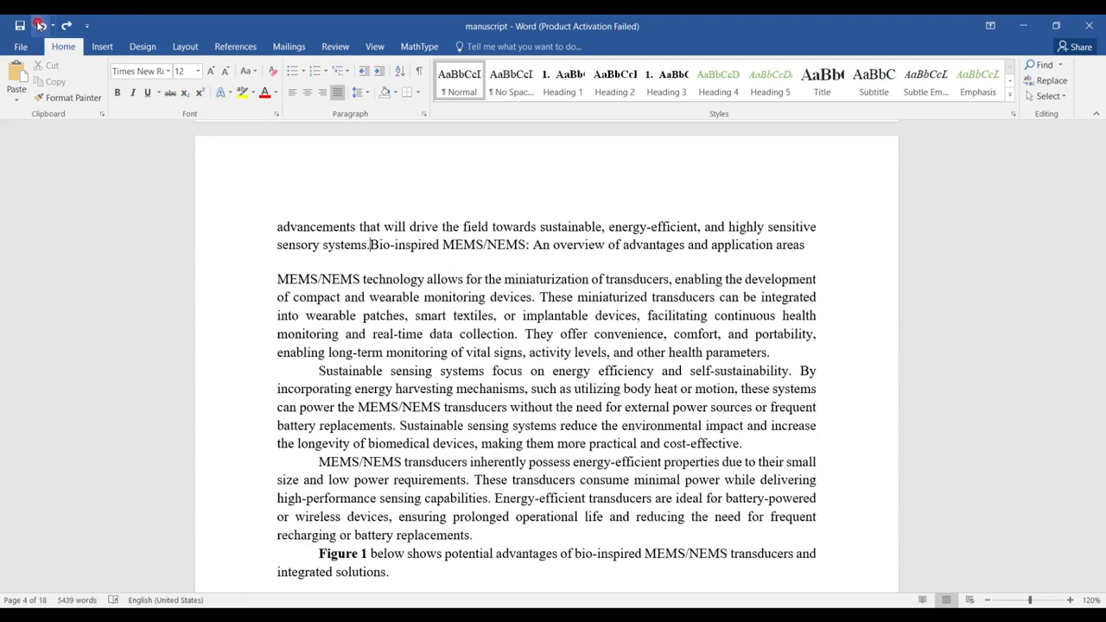
left_click(39, 25)
left_click(40, 25)
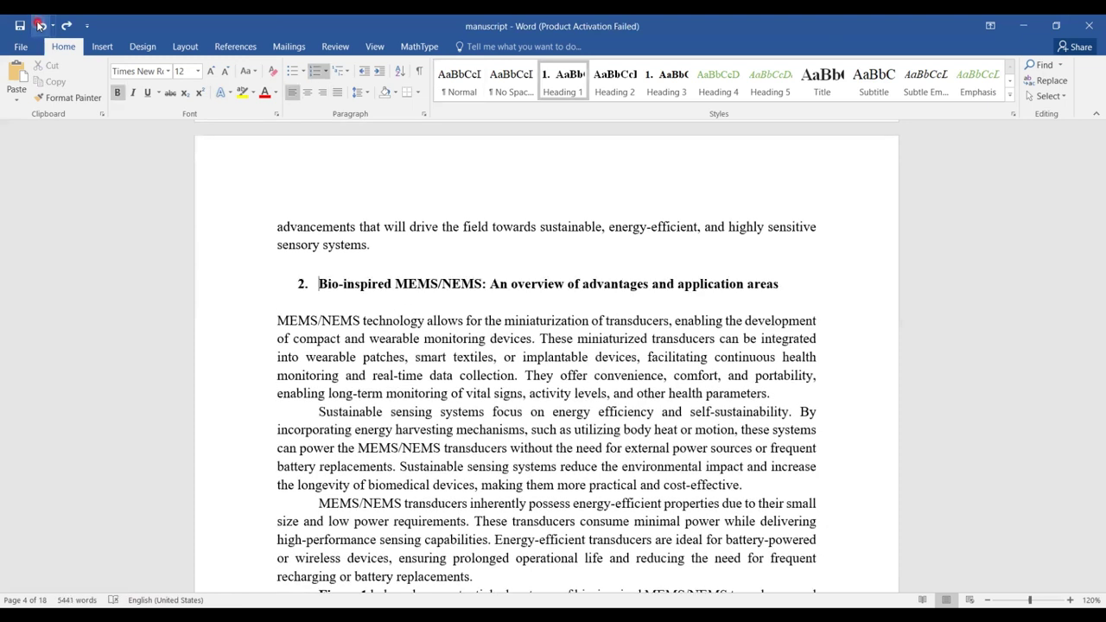
Turn on Track Changes and delete the section 2 heading "Bio-inspired MEMS/NEMS: An overview of advantages and application areas" as a tracked revision.
left_click(335, 47)
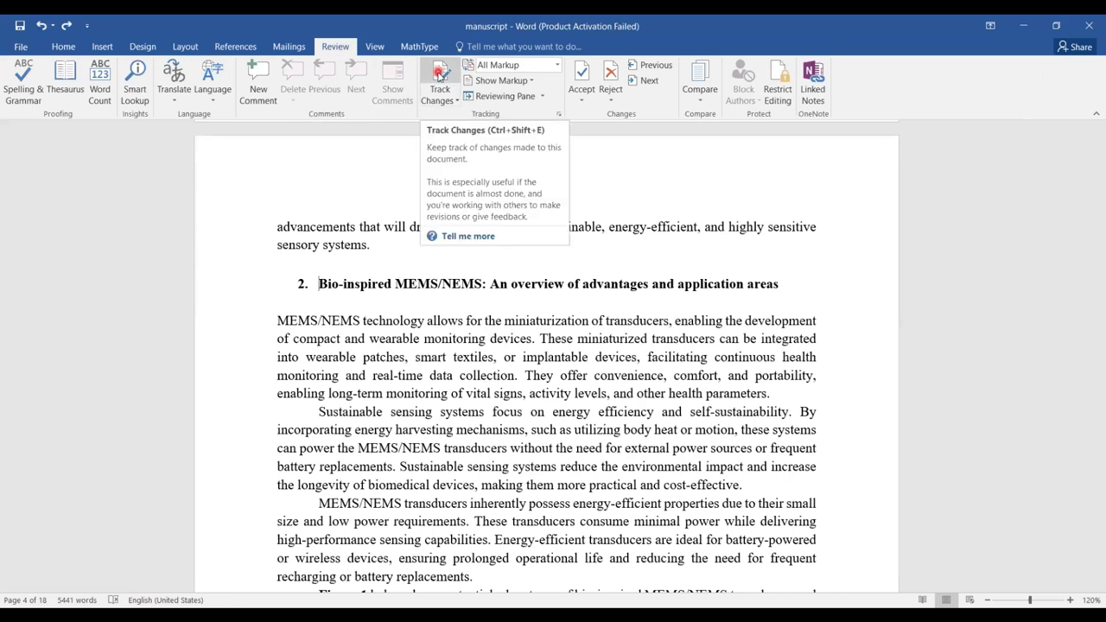
left_click(439, 77)
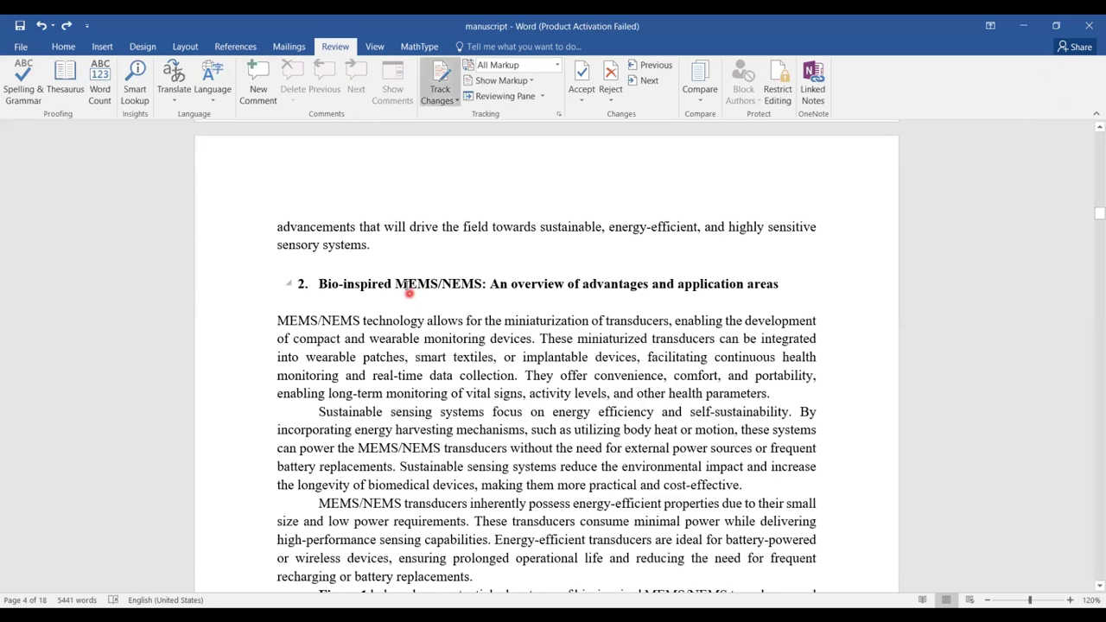
triple_click(404, 288)
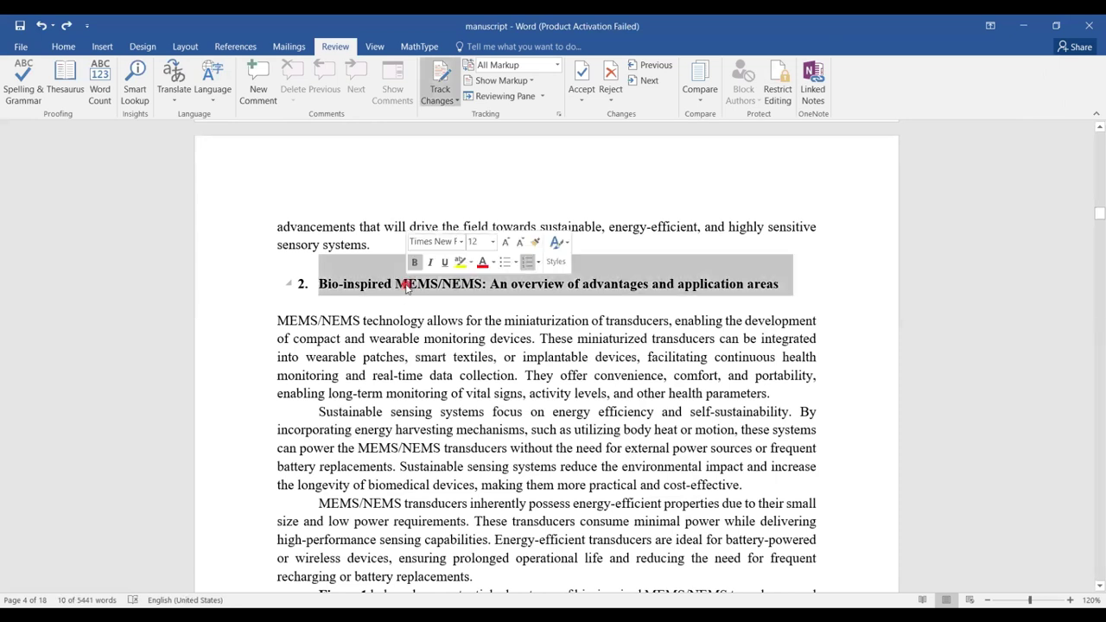
key("Delete")
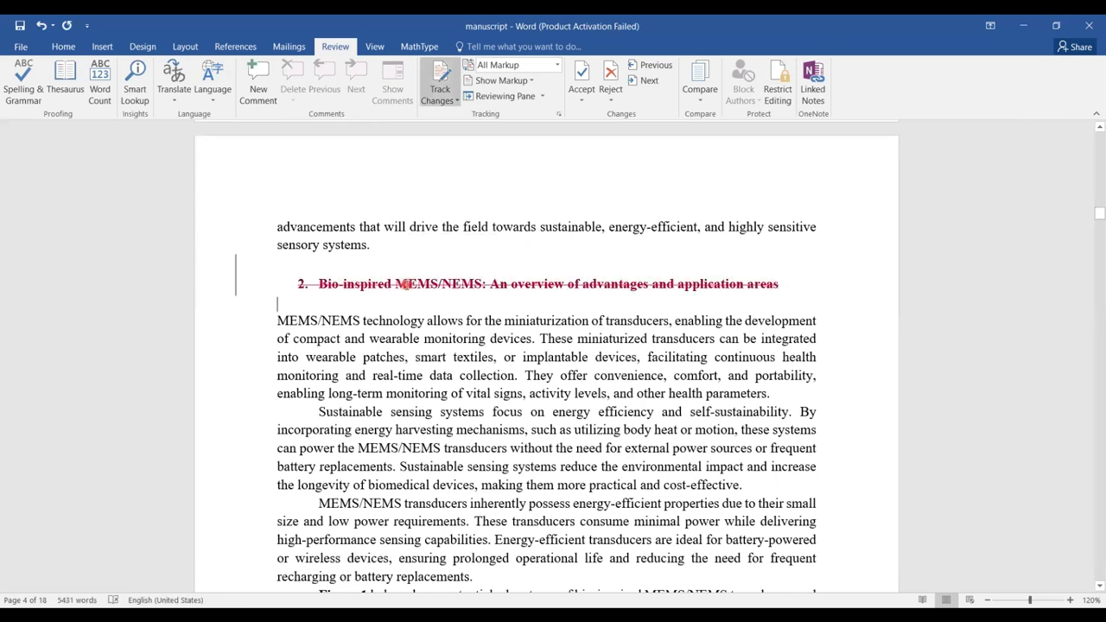
Try to remove the blank line around the struck-out section 2 heading, and undo that extra edit.
key("BackSpace")
key("BackSpace")
key("BackSpace")
key("BackSpace")
key("BackSpace")
key("BackSpace")
key("BackSpace")
key("BackSpace")
key("BackSpace")
key("BackSpace")
key("BackSpace")
key("BackSpace")
key("BackSpace")
key("BackSpace")
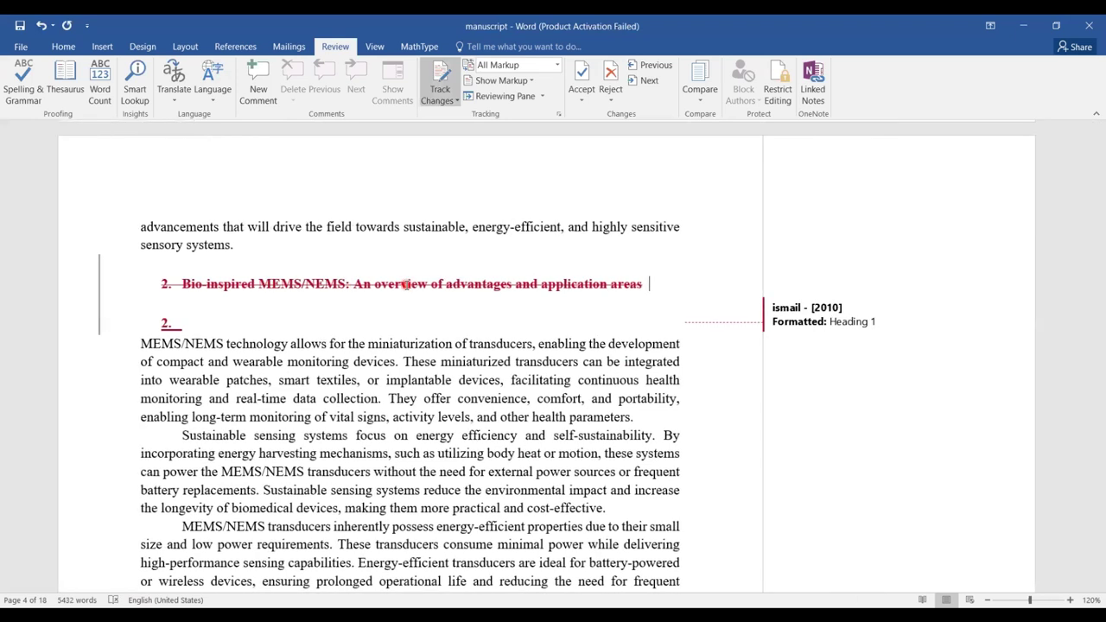
triple_click(406, 284)
key("ctrl+z")
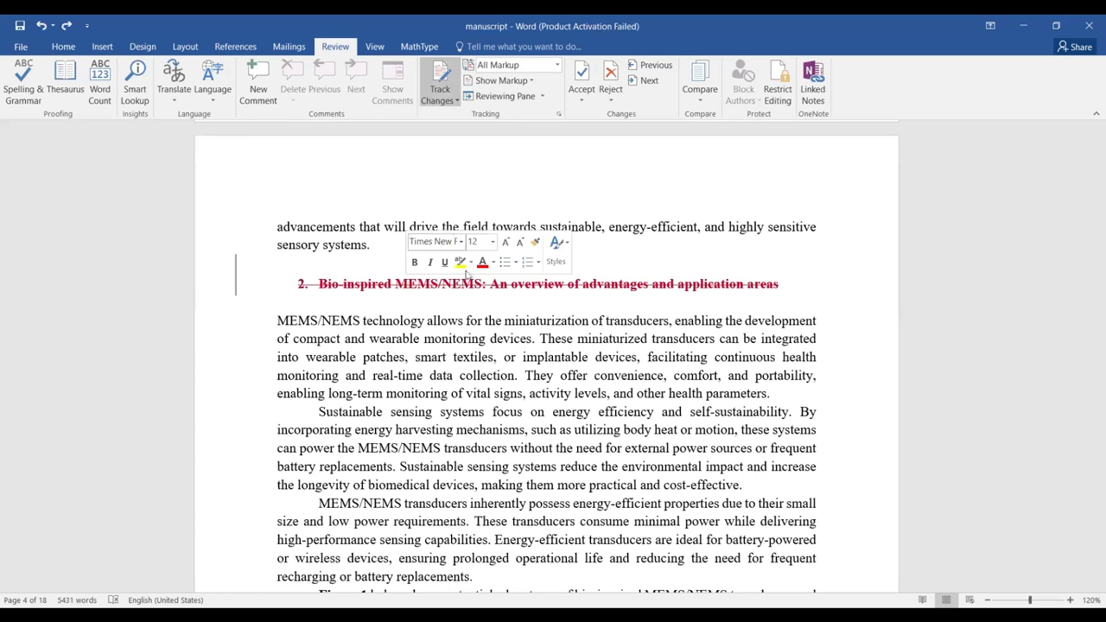
Set the revision display to Simple Markup and check the advantages text as a continuation of the Introduction.
left_click(558, 67)
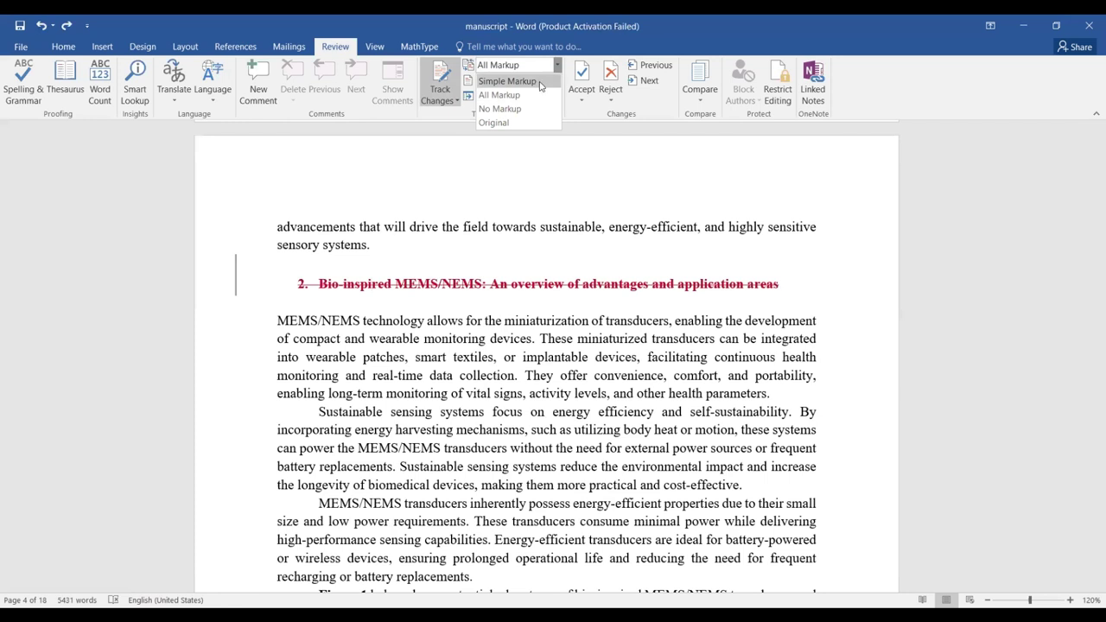
left_click(507, 81)
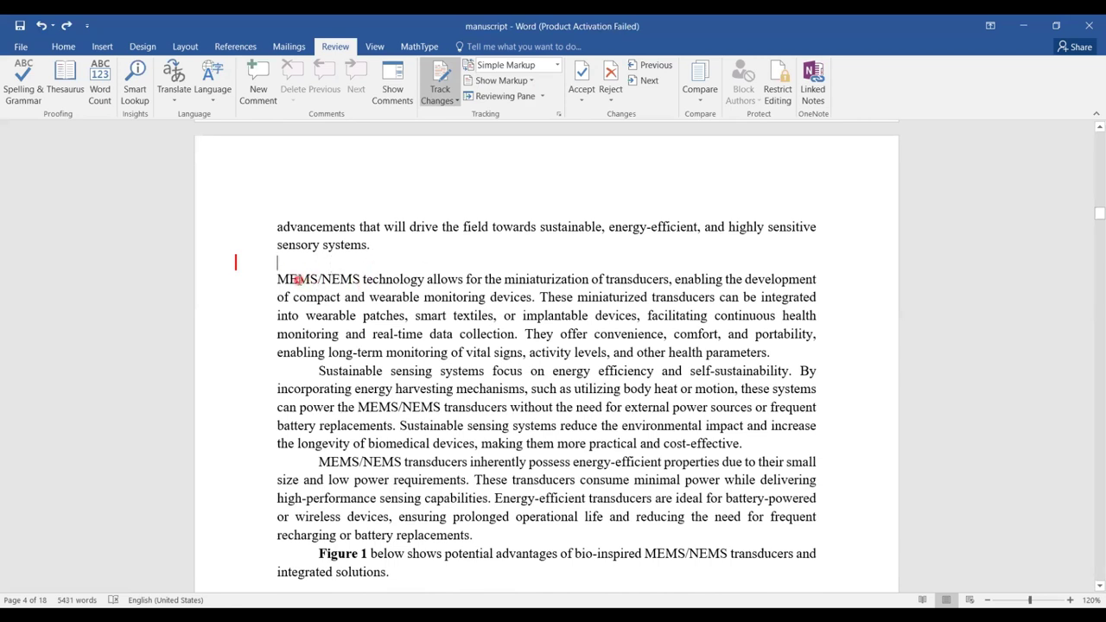
scroll(393, 252, "up", 15)
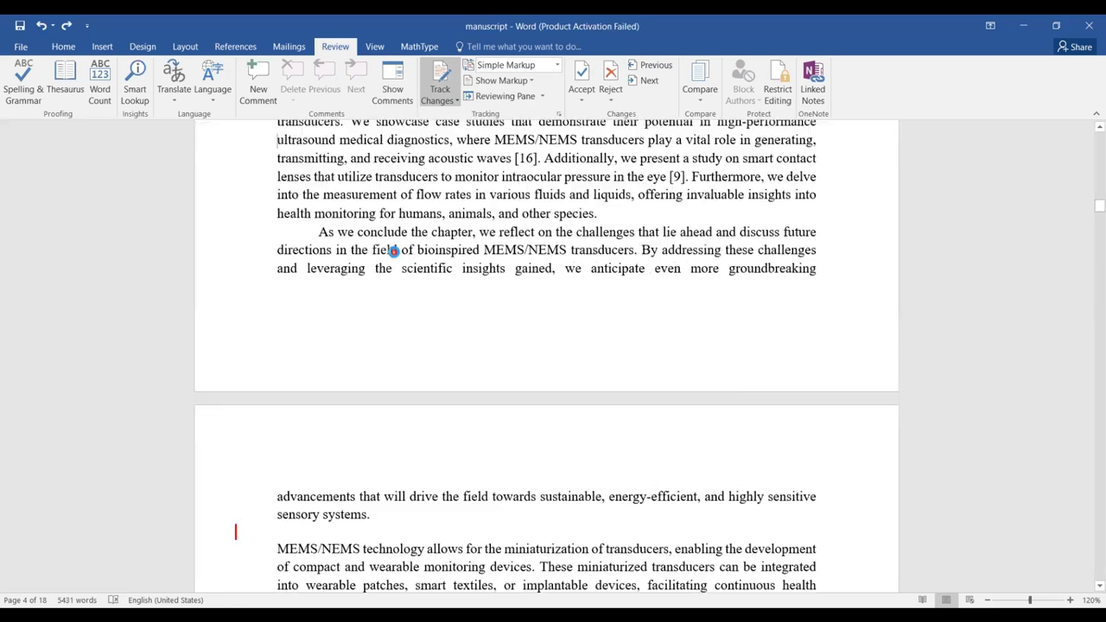
scroll(393, 253, "down", 15)
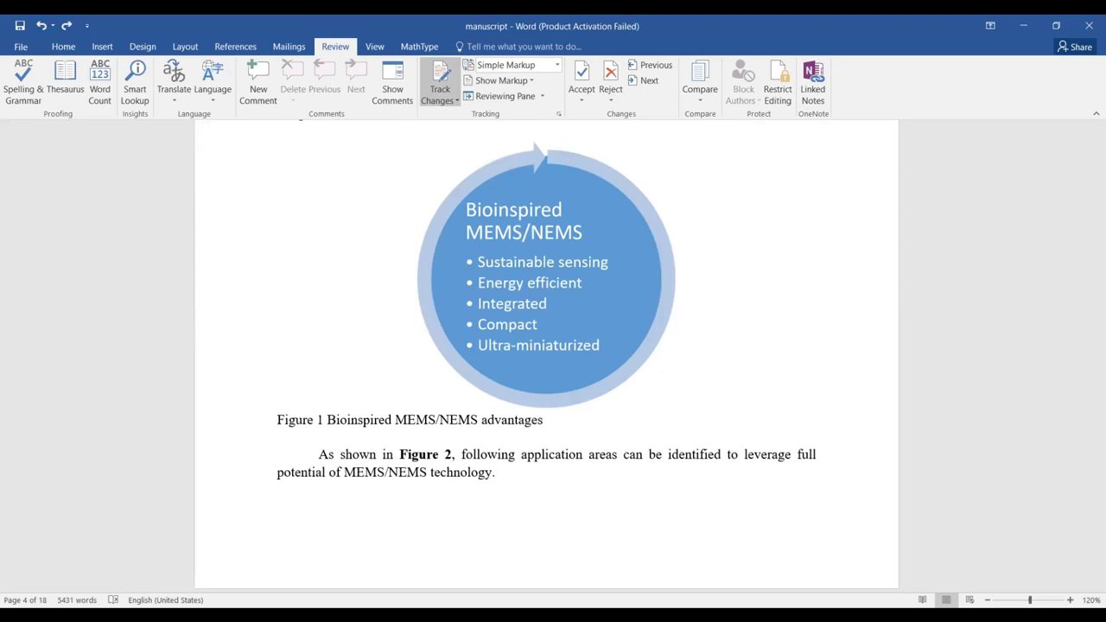
Read the reviewer's comment 4 on moving the application section to the end with the case studies, and return to the manuscript.
left_click(375, 517)
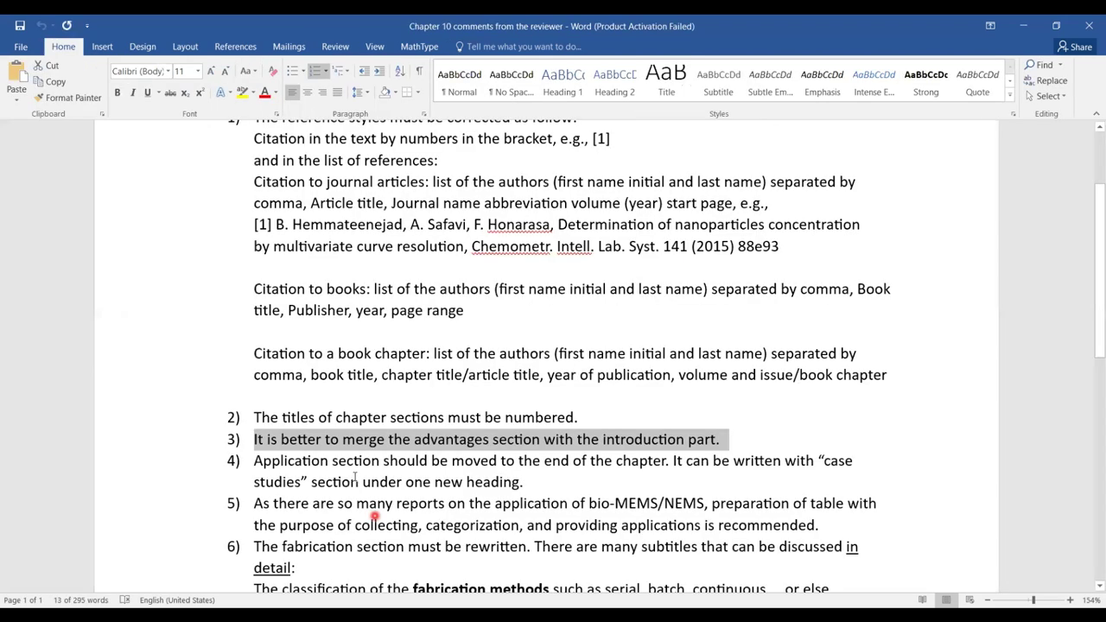
triple_click(360, 471)
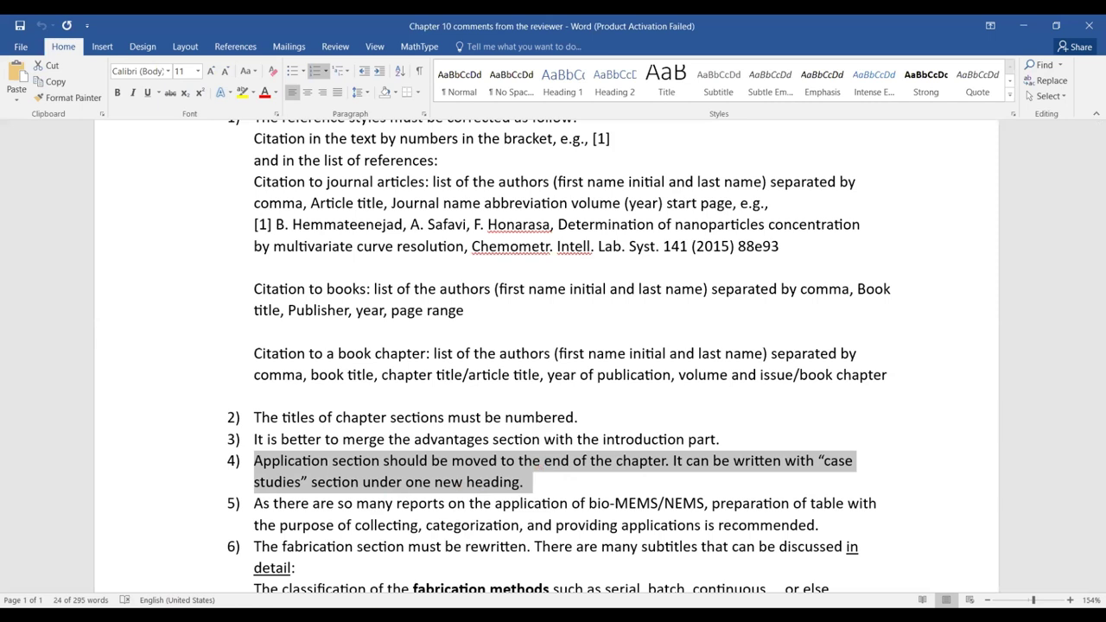
key("alt+Tab")
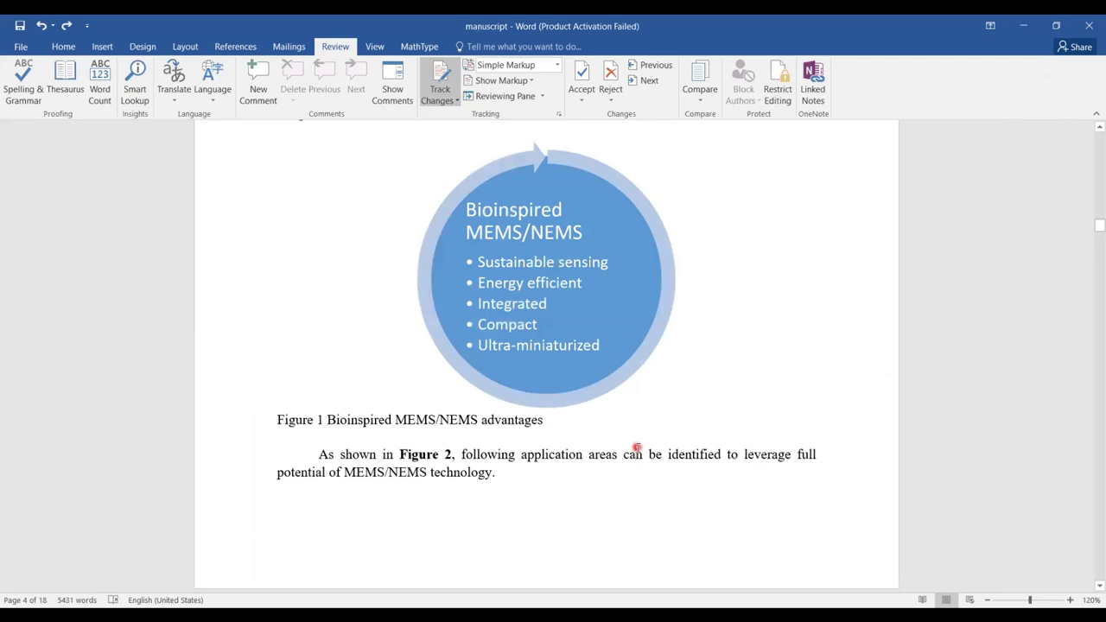
Examine the manuscript's table of contents for the placement of the application areas and Case Studies sections.
key("Page_Up")
key("Page_Up")
key("Page_Up")
key("Page_Up")
key("Page_Up")
key("Page_Up")
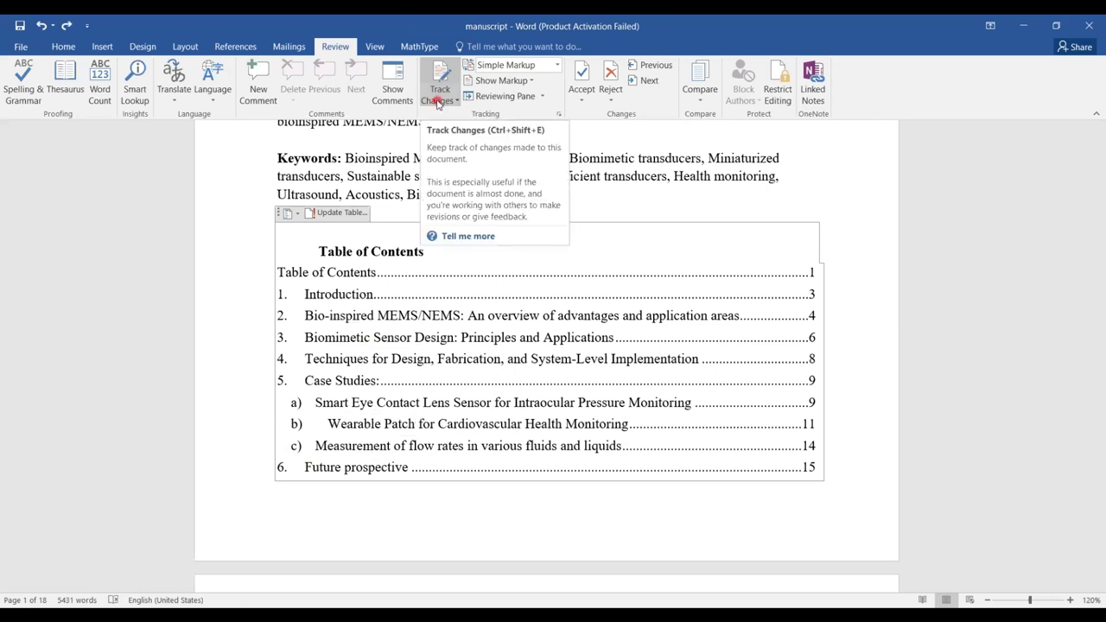
left_click(242, 422)
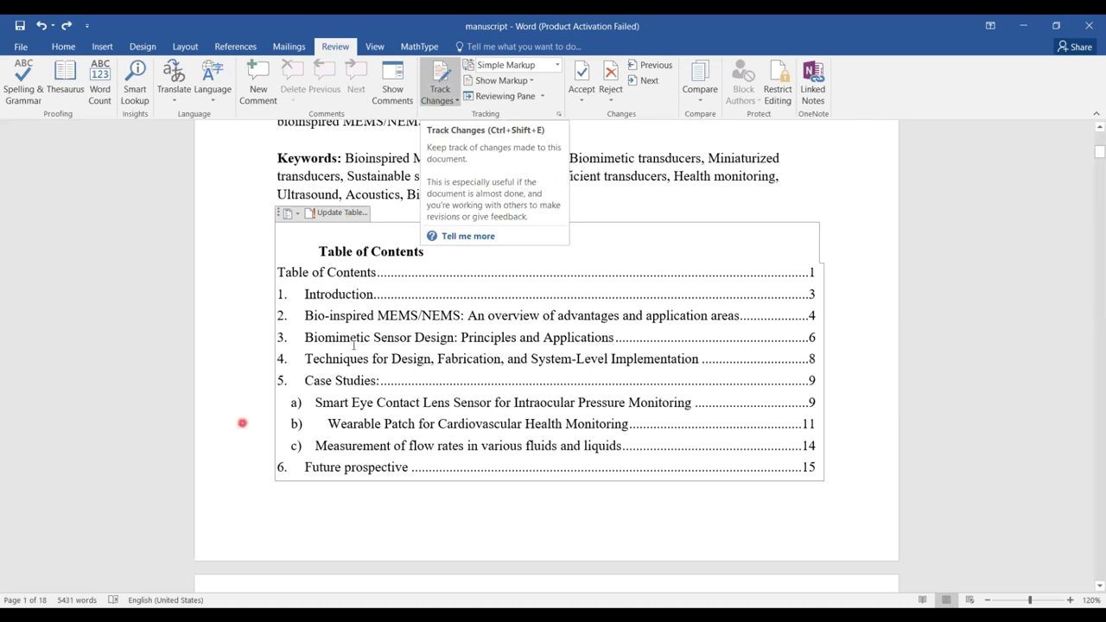
left_click(356, 338)
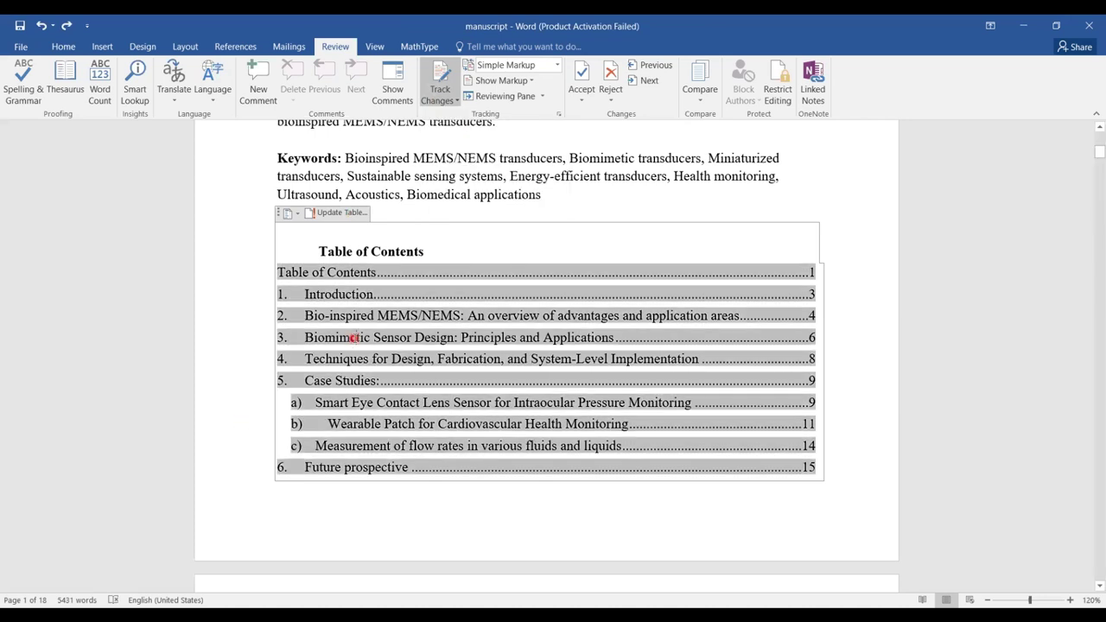
left_click(570, 187)
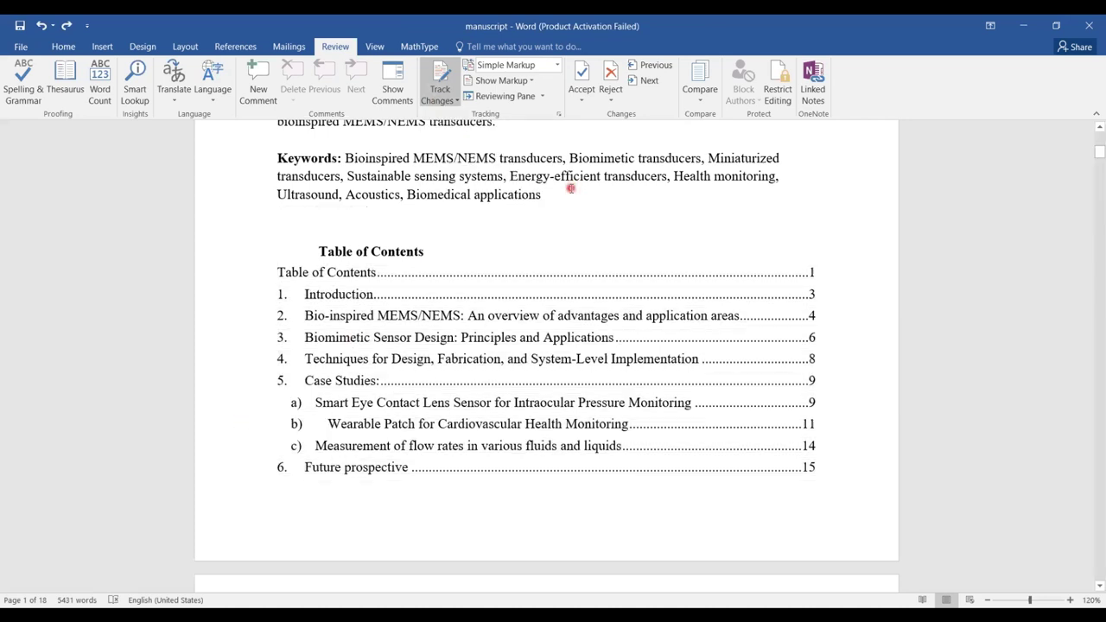
Update the entire table of contents to match the revised section headings.
left_click(367, 254)
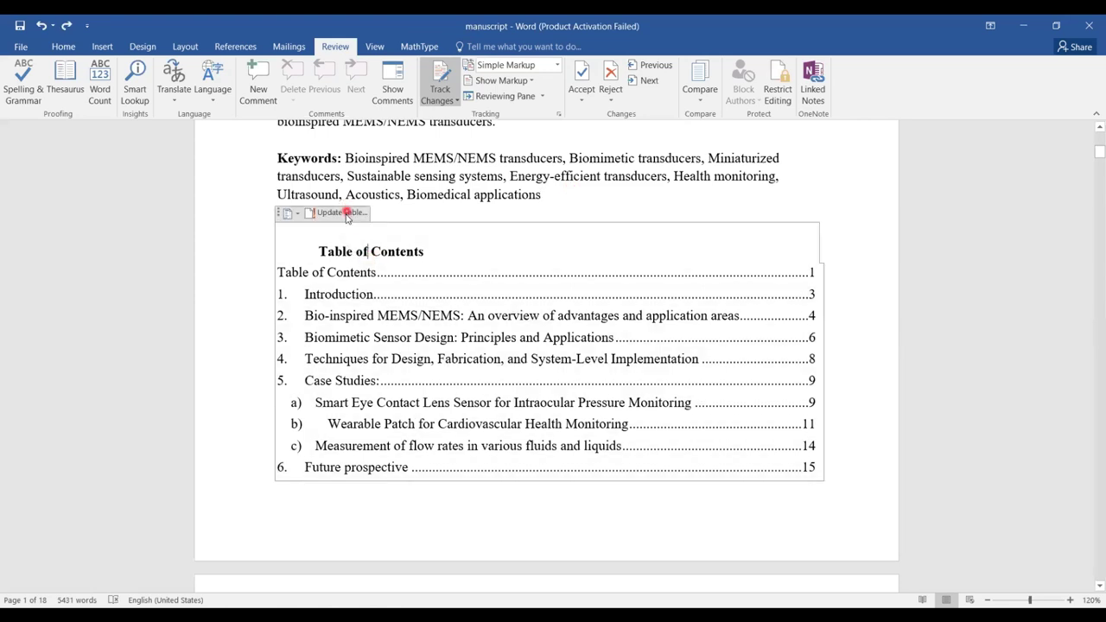
left_click(345, 213)
left_click(457, 316)
left_click(550, 340)
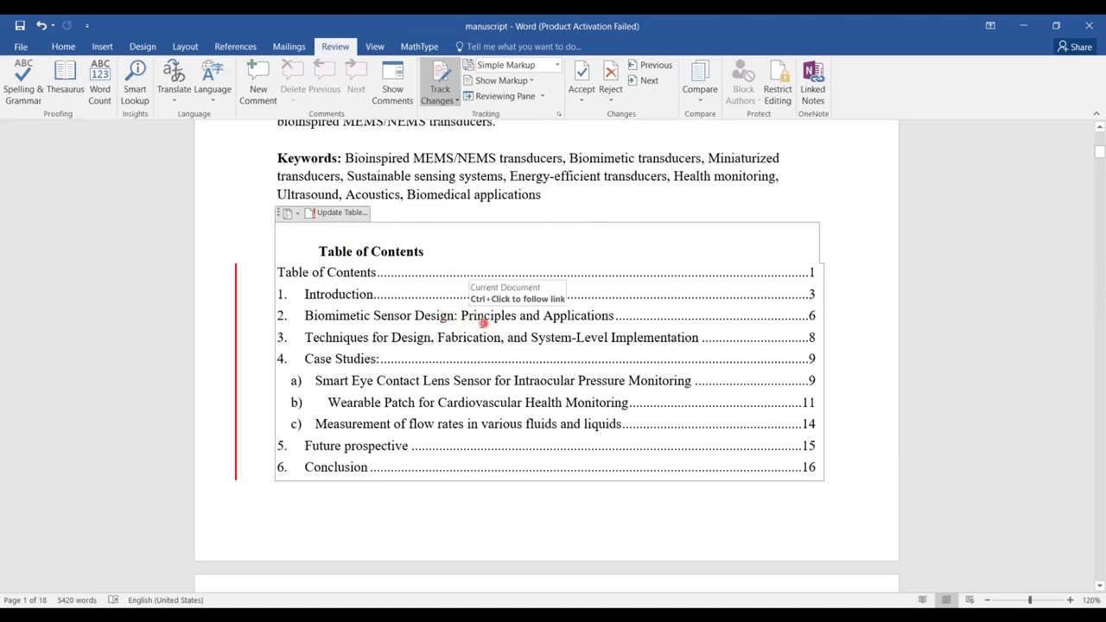
left_click(496, 168)
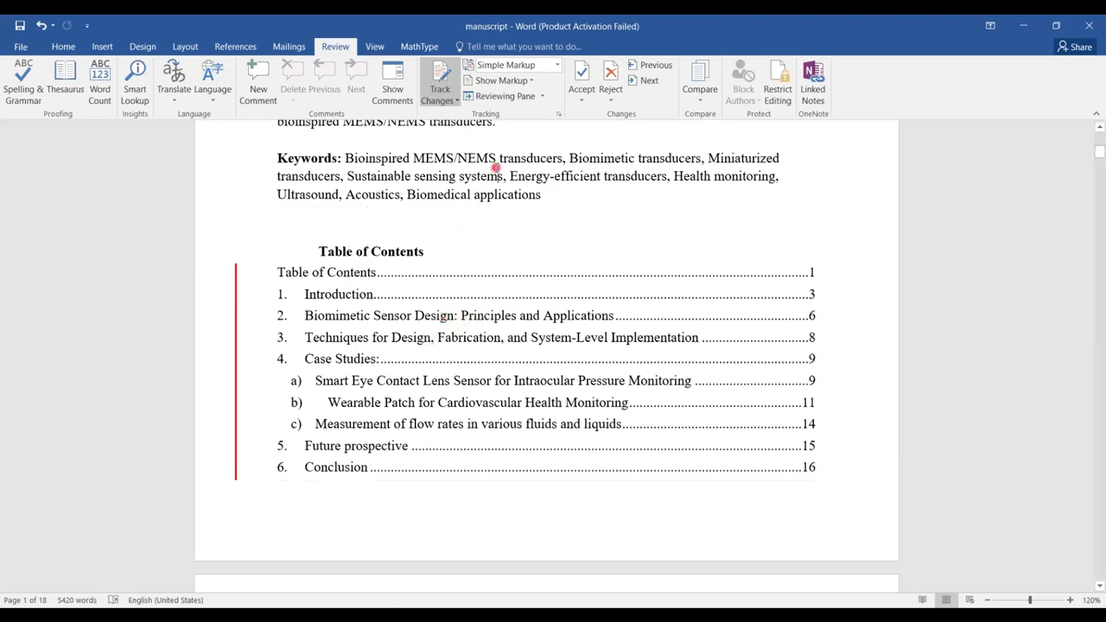
Examine the manuscript from the merged Introduction through the Biomimetic Sensor Design section to see where that section starts and ends.
scroll(496, 167, "down", 15)
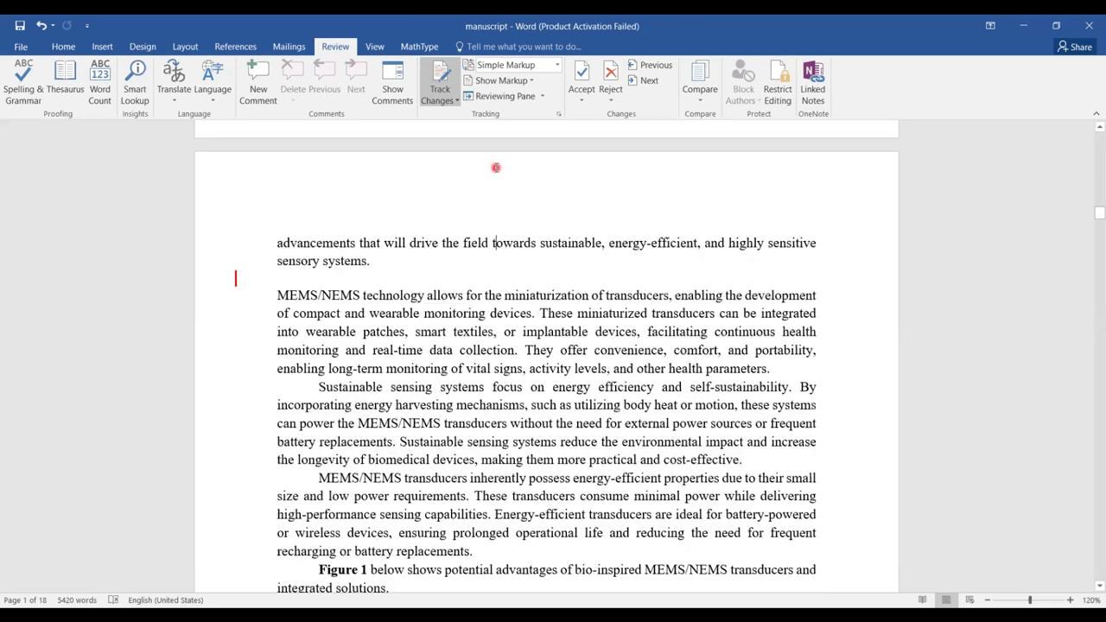
scroll(497, 168, "down", 5)
left_click(495, 168)
scroll(496, 167, "down", 15)
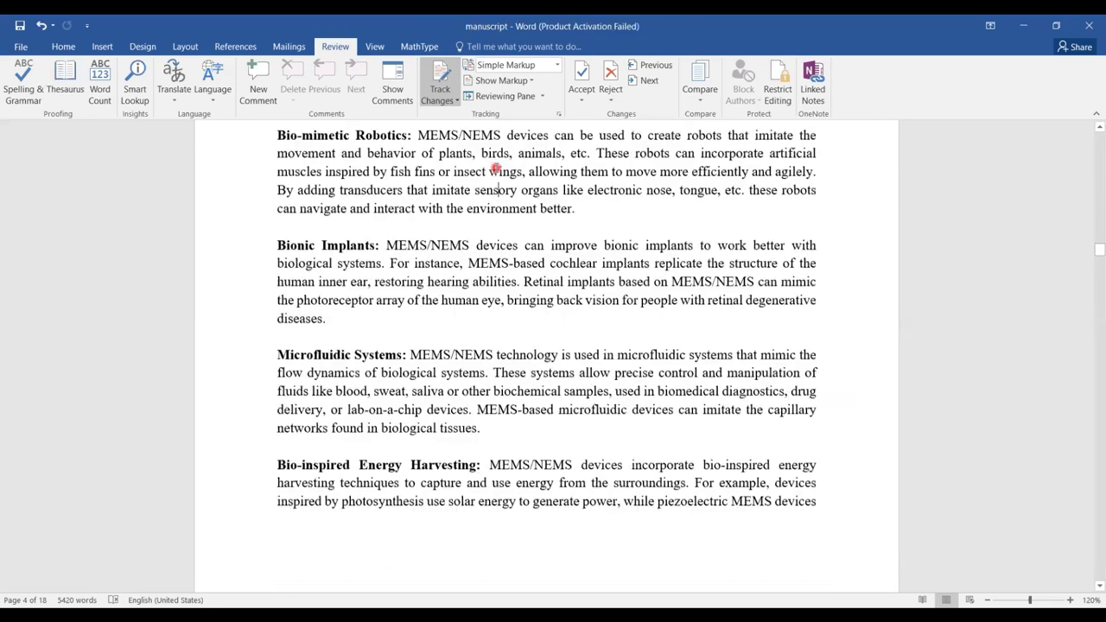
scroll(496, 168, "down", 1)
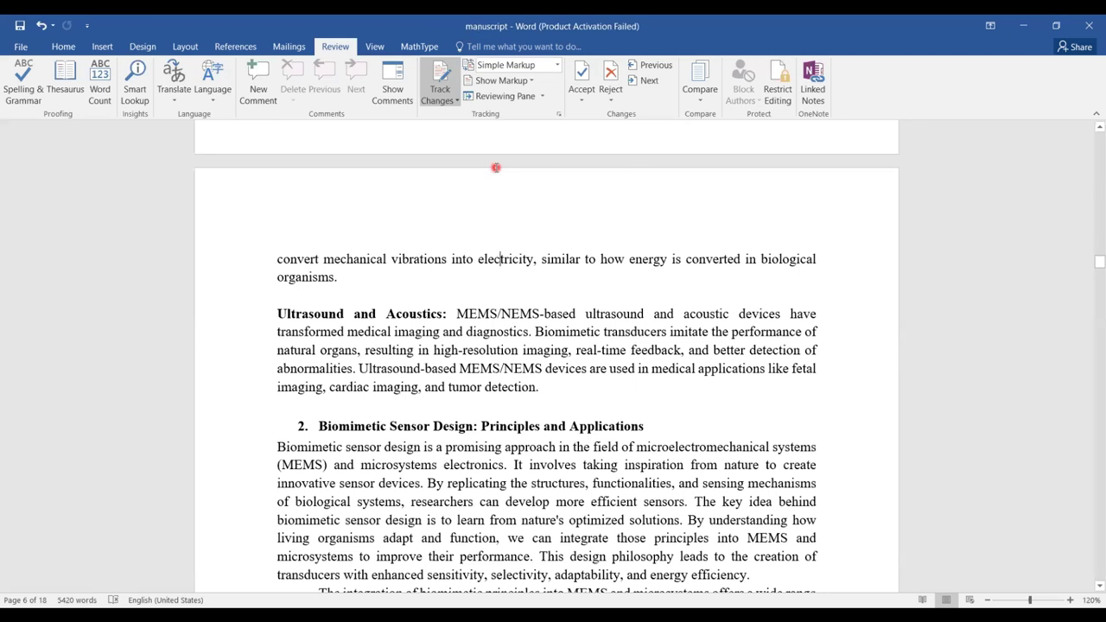
left_click(592, 464)
left_click_drag(1090, 274, 1092, 281)
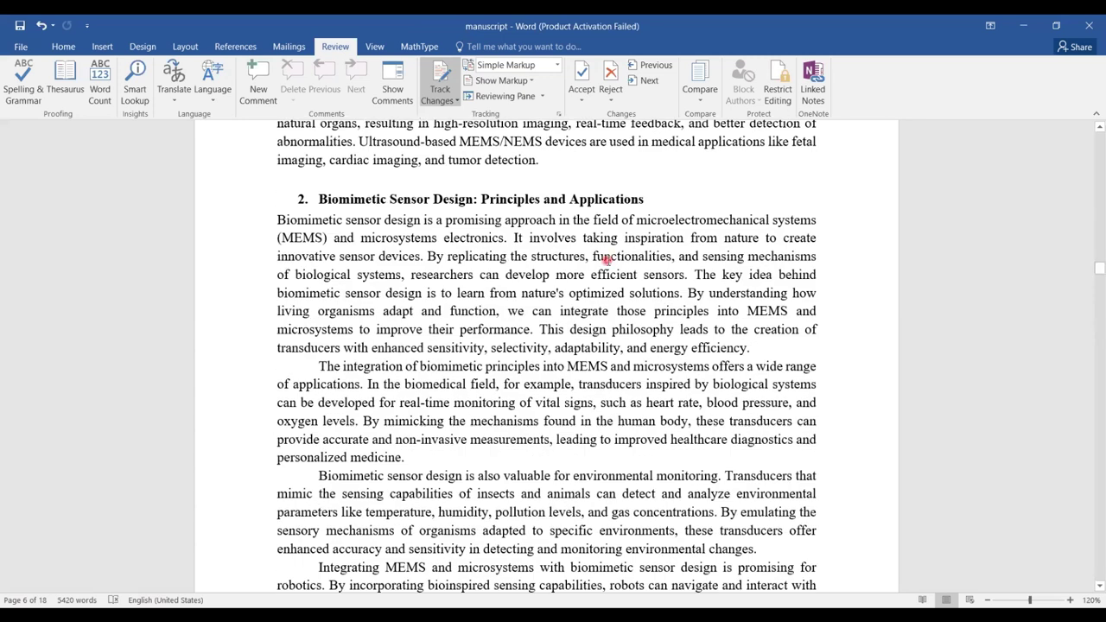
scroll(401, 387, "down", 12)
left_click(402, 388)
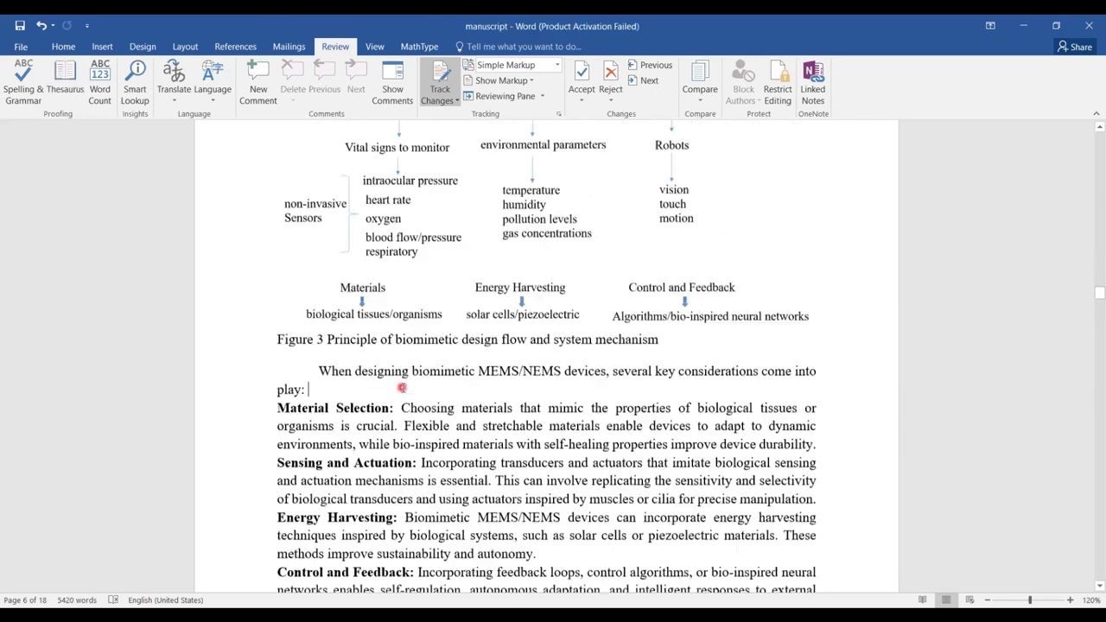
scroll(402, 388, "down", 9)
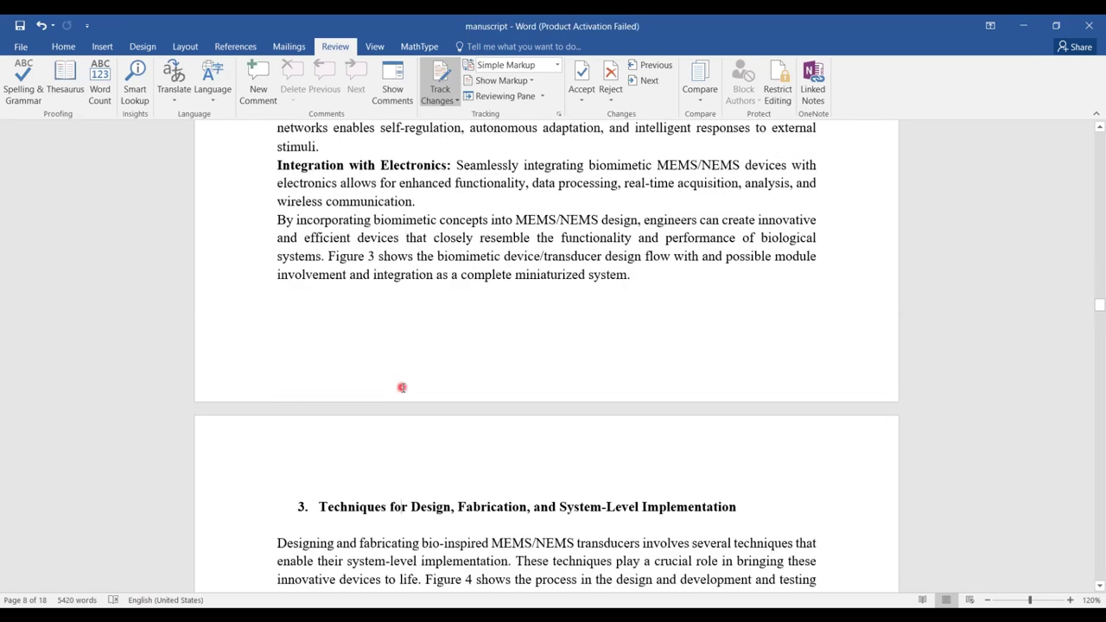
scroll(401, 388, "up", 20)
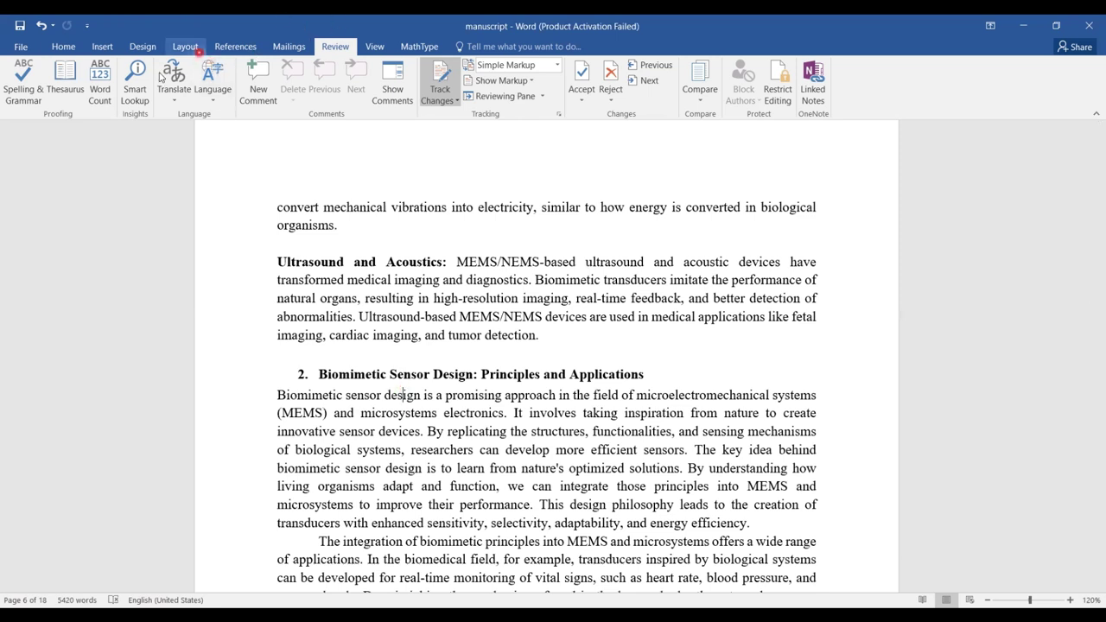
Show the document's heading outline and move the Biomimetic Sensor Design section below case study c), before Future prospective.
left_click(64, 48)
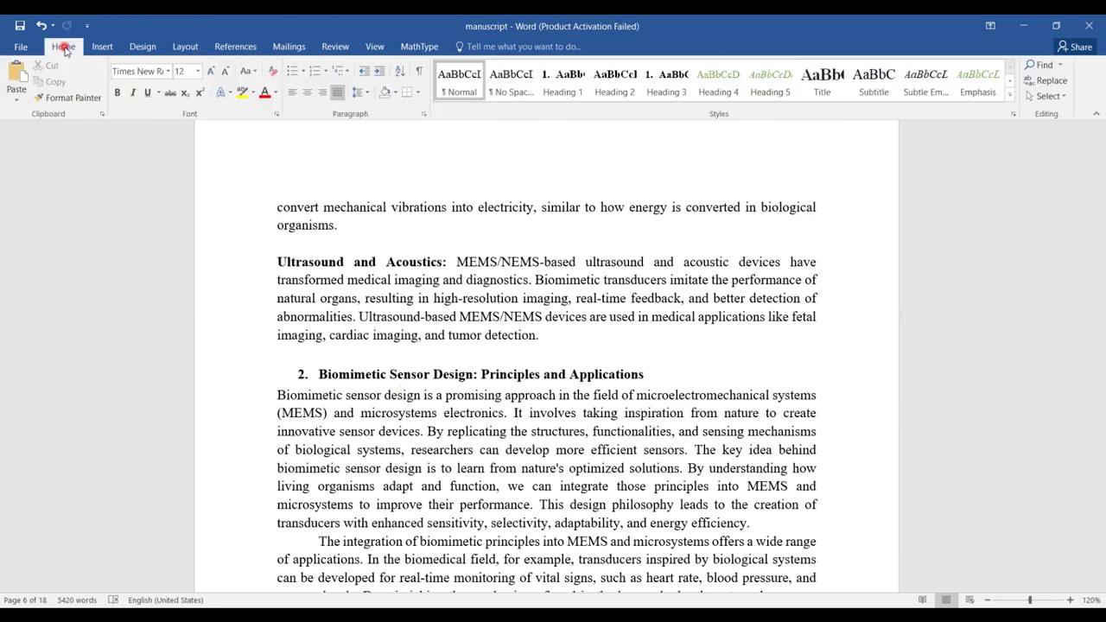
left_click(376, 48)
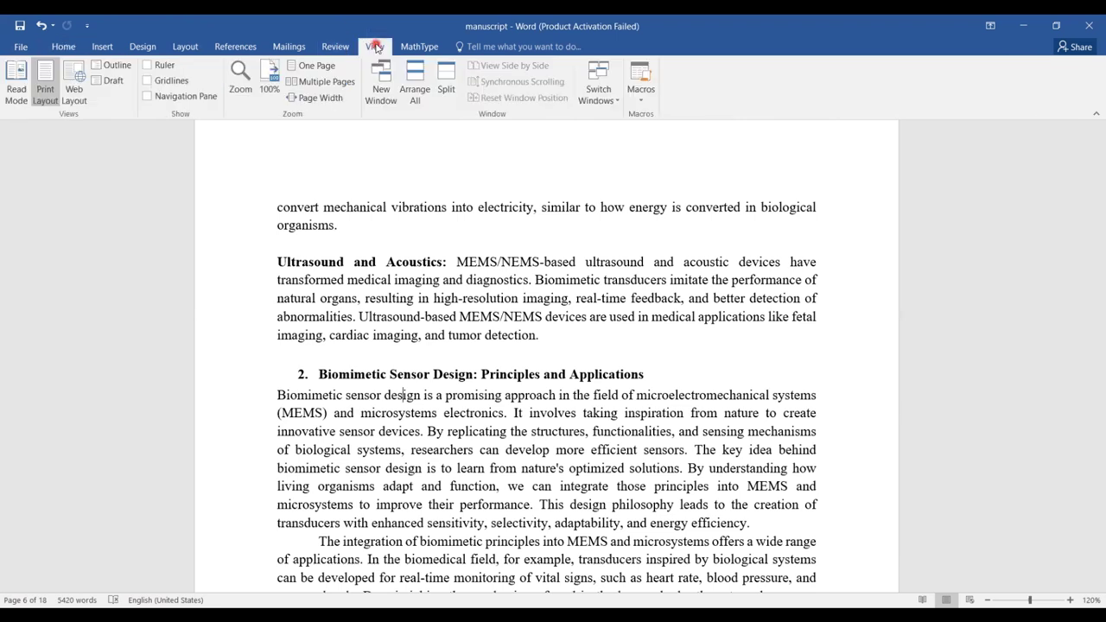
left_click(194, 99)
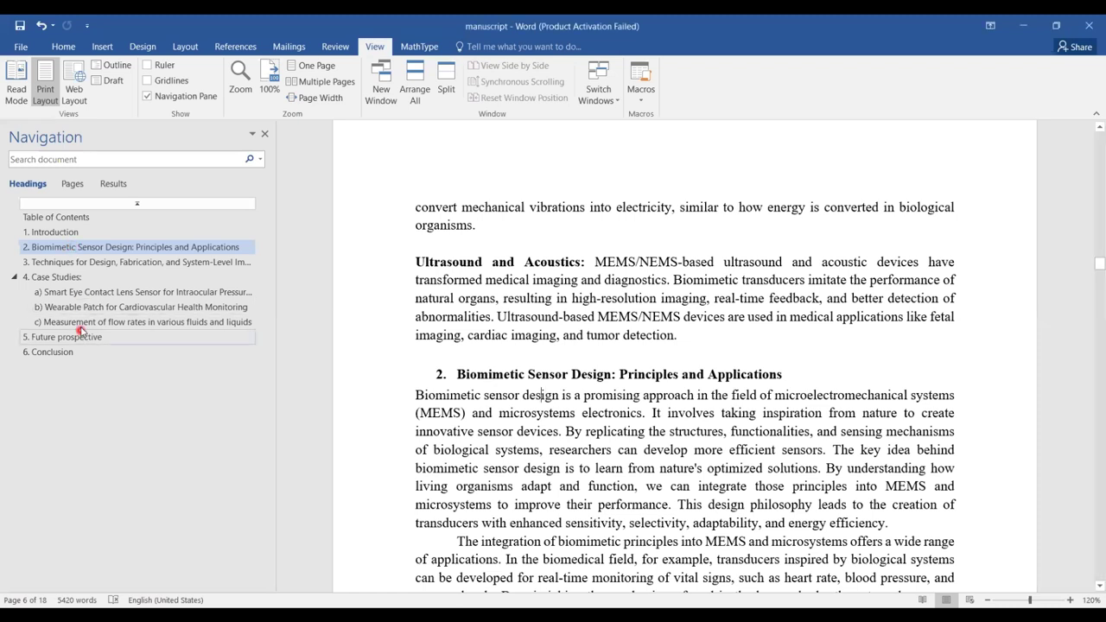
left_click_drag(79, 327, 170, 325)
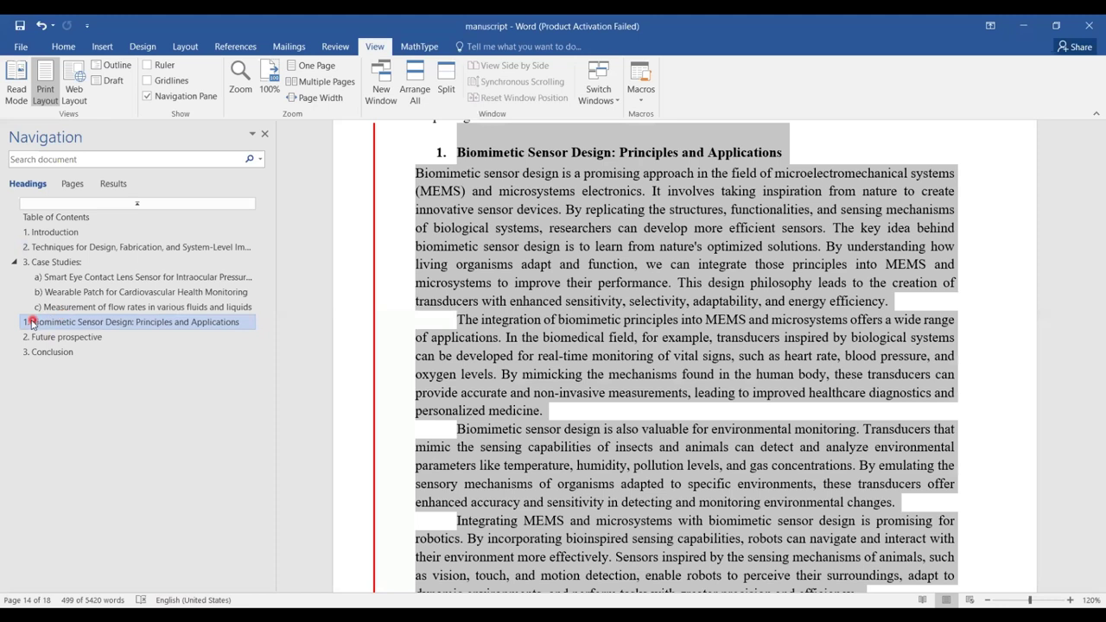
Change the moved "Biomimetic Sensor Design: Principles and Applications" heading to the Normal style.
left_click(456, 154)
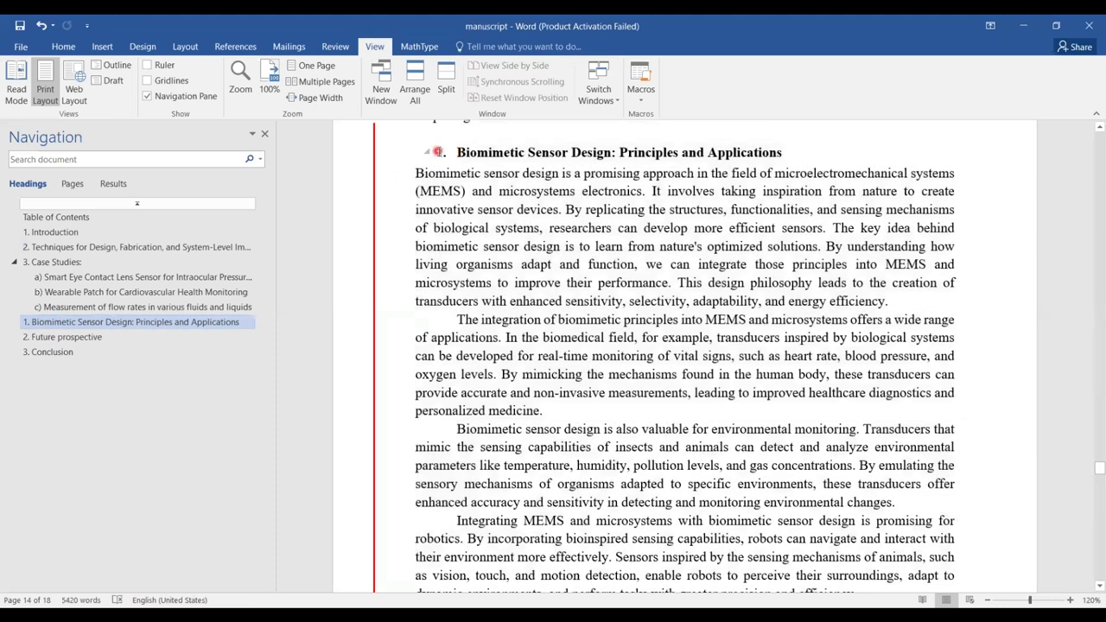
left_click(438, 152)
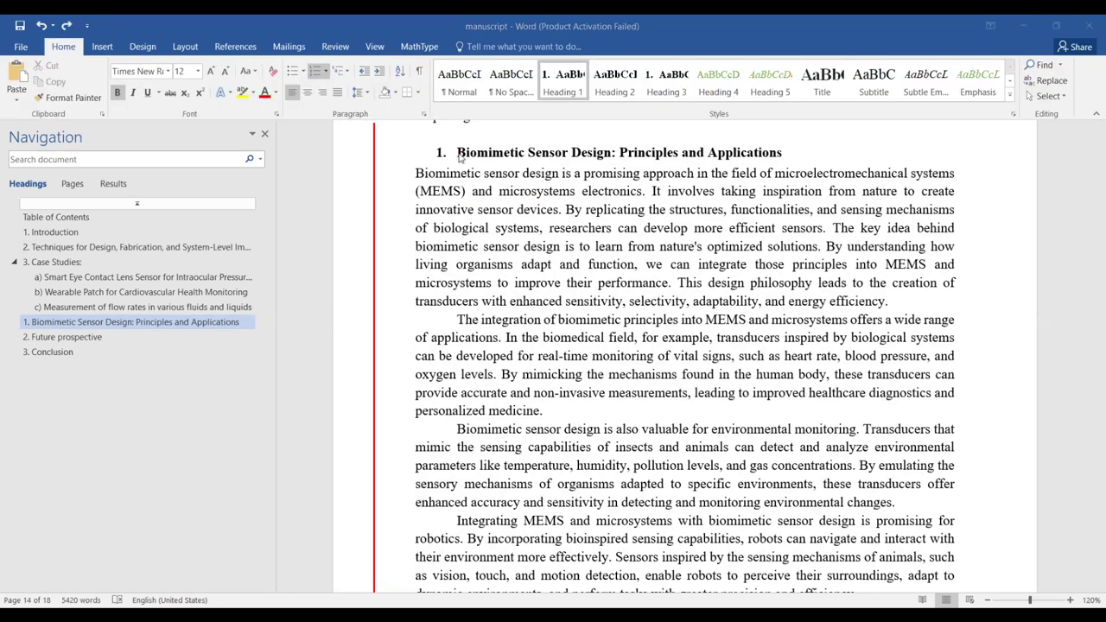
left_click(459, 156)
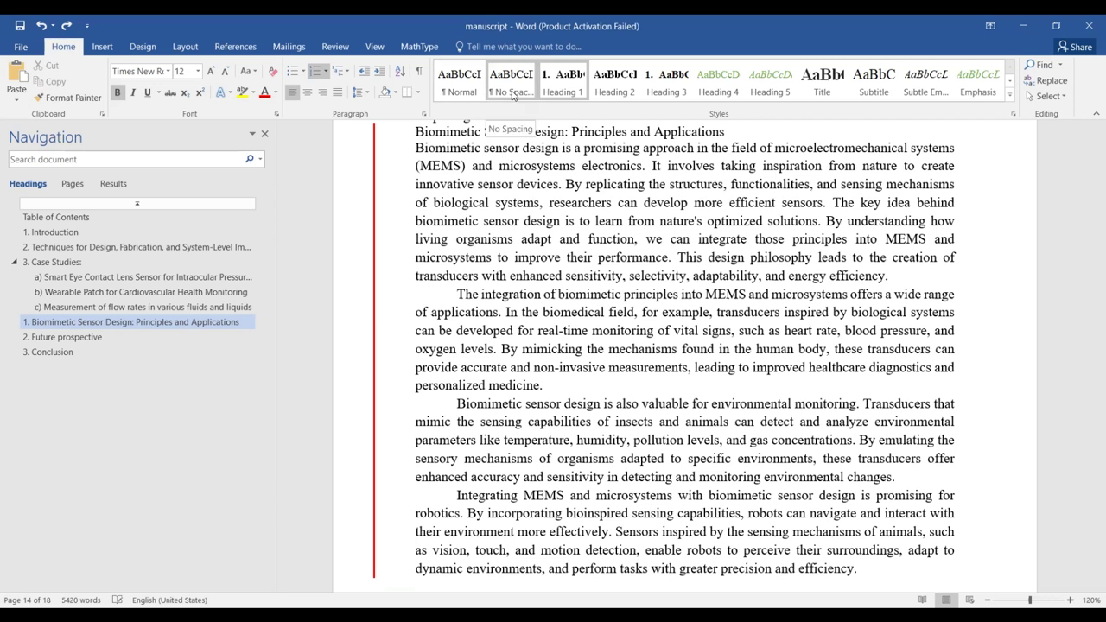
left_click(468, 88)
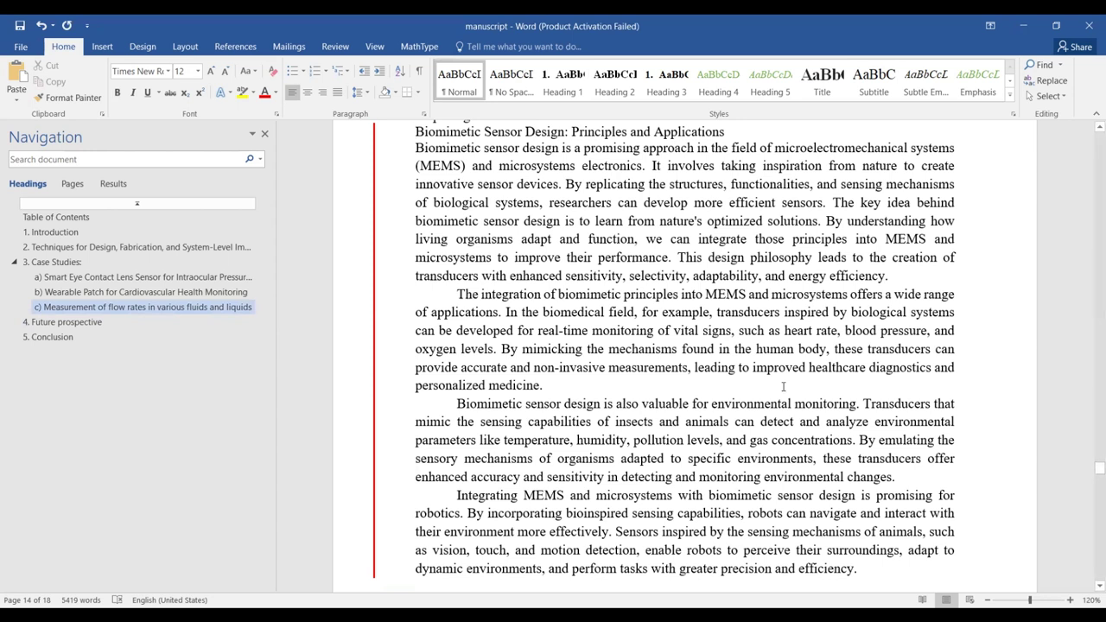
Insert a blank line above and below the "Biomimetic Sensor Design: Principles and Applications" title line.
scroll(782, 385, "up", 3)
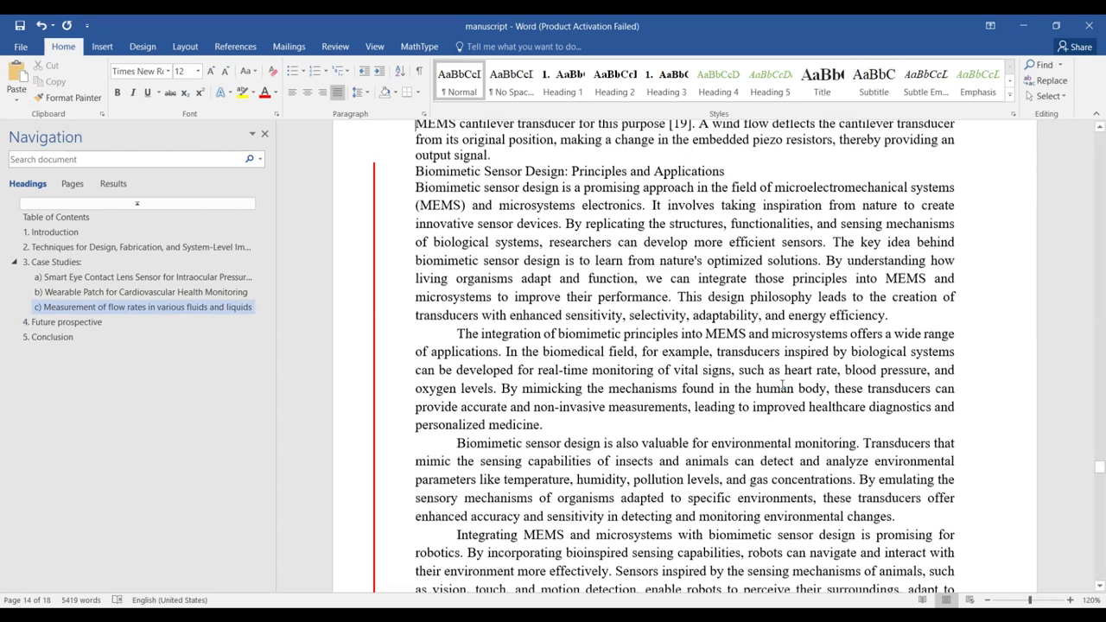
left_click(556, 188)
key("Return")
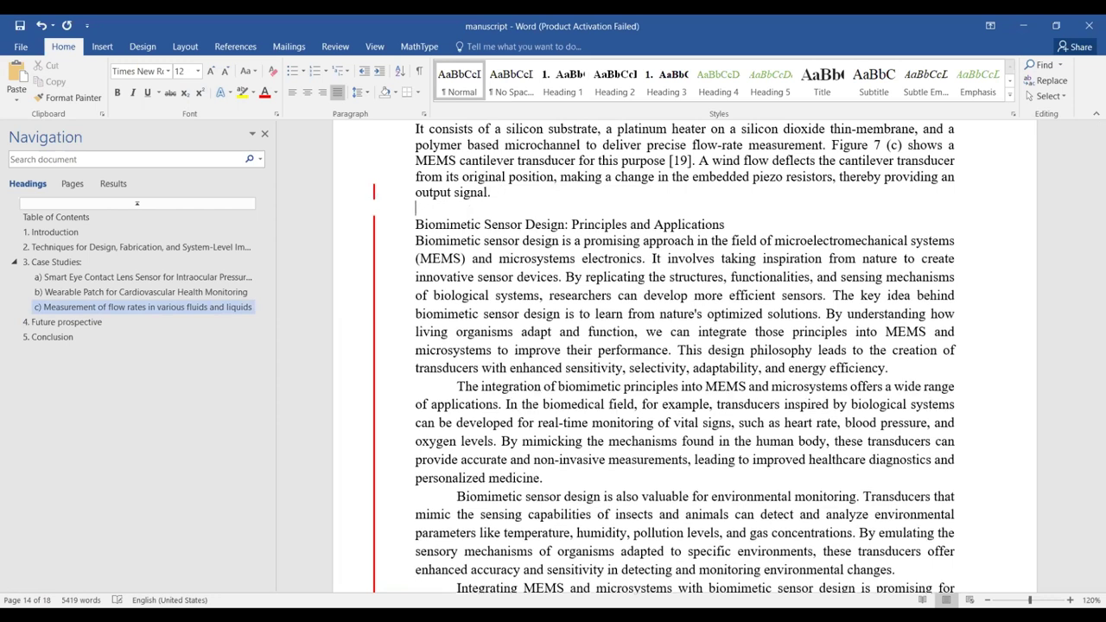
left_click(730, 226)
key("Return")
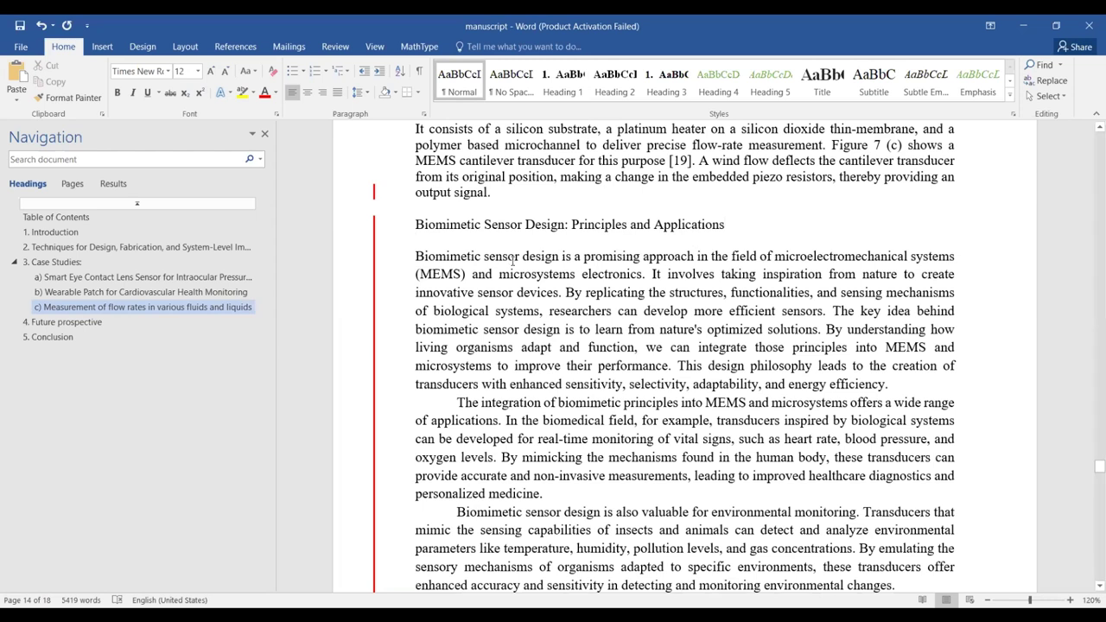
Number the "Biomimetic Sensor Design: Principles and Applications" line as lettered item d) and make it bold.
triple_click(495, 226)
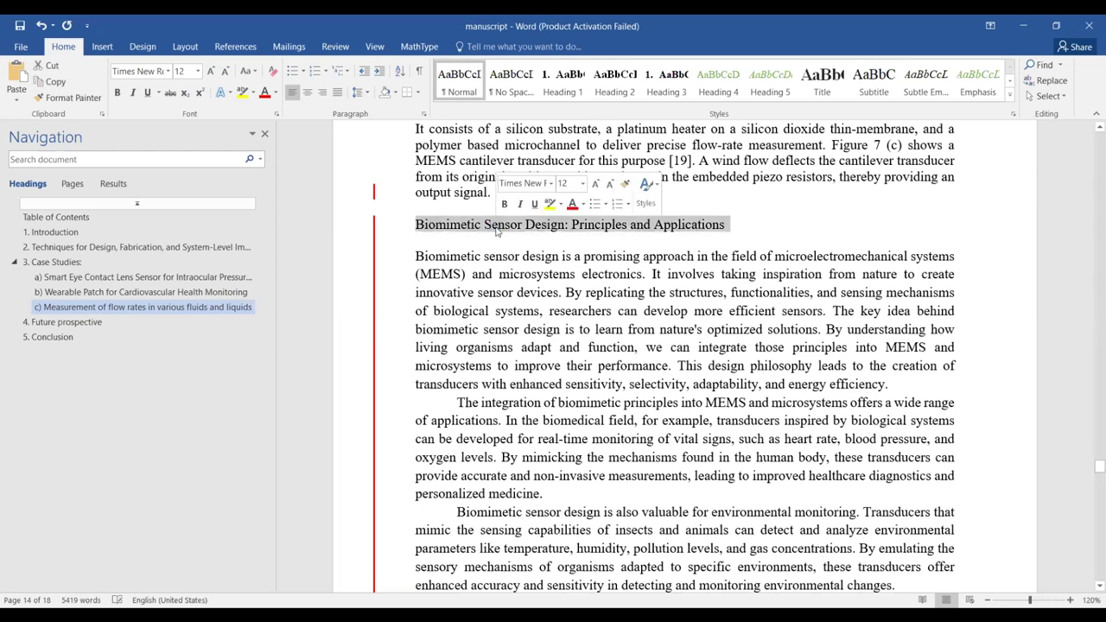
left_click(325, 73)
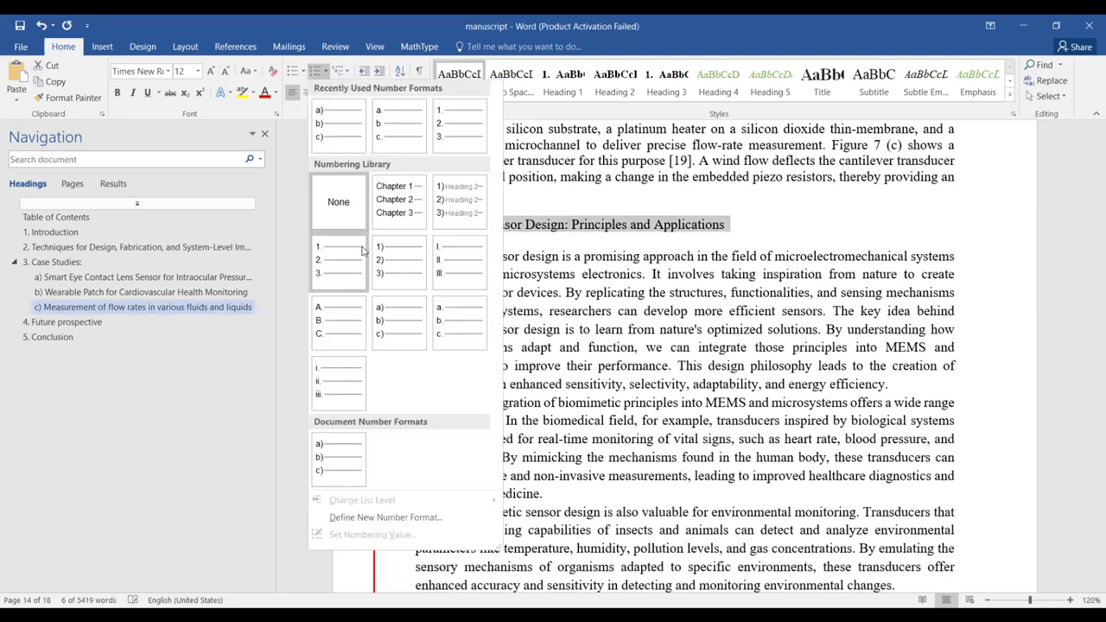
left_click(395, 333)
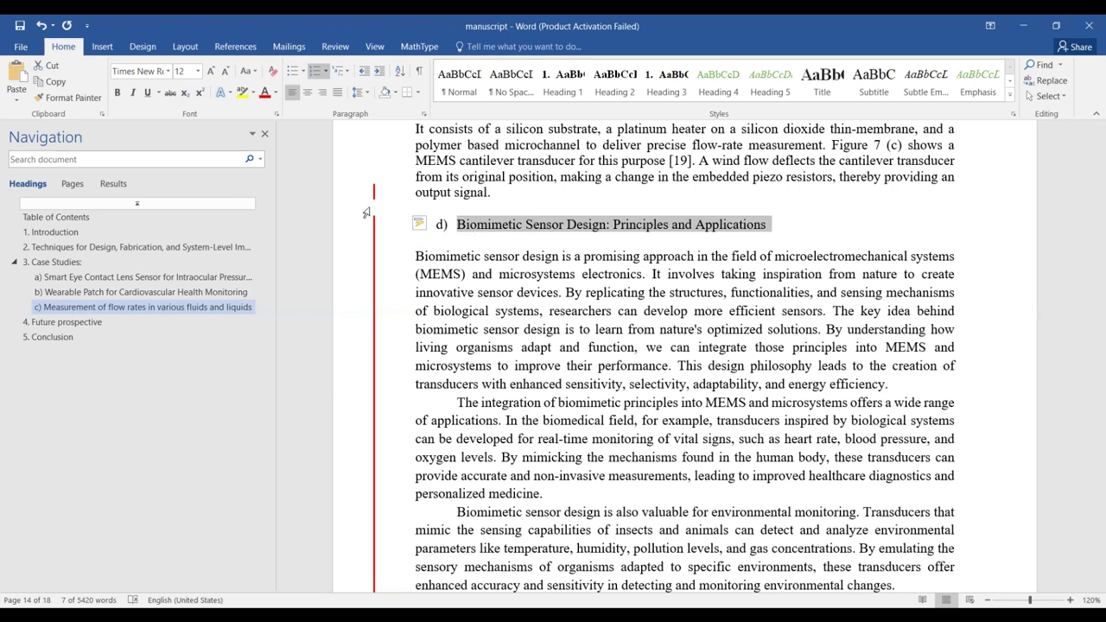
left_click(117, 93)
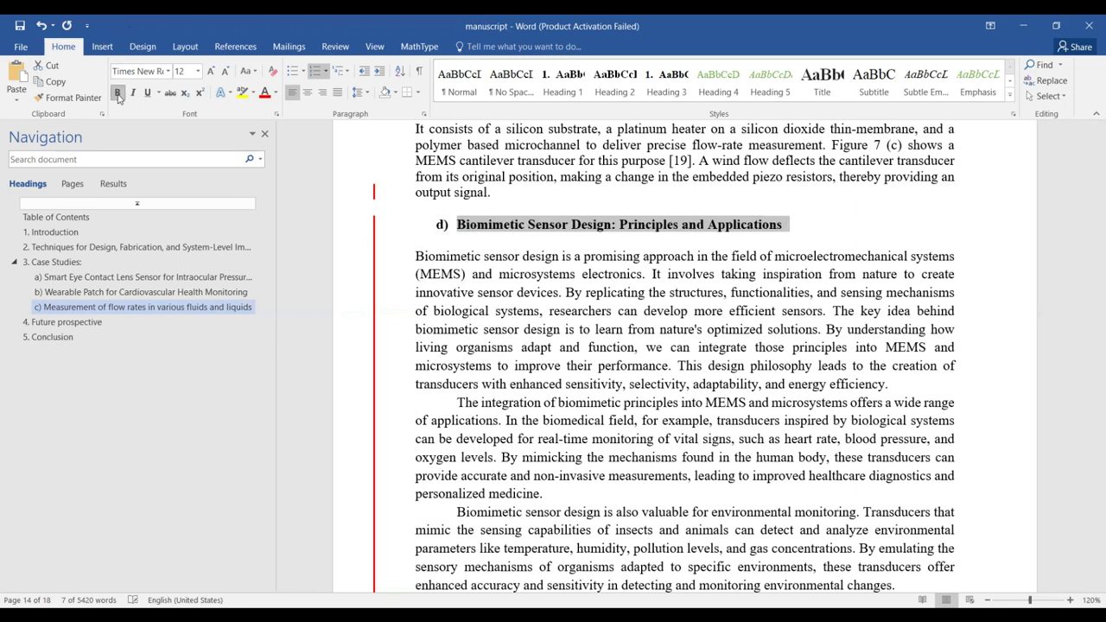
left_click(536, 274)
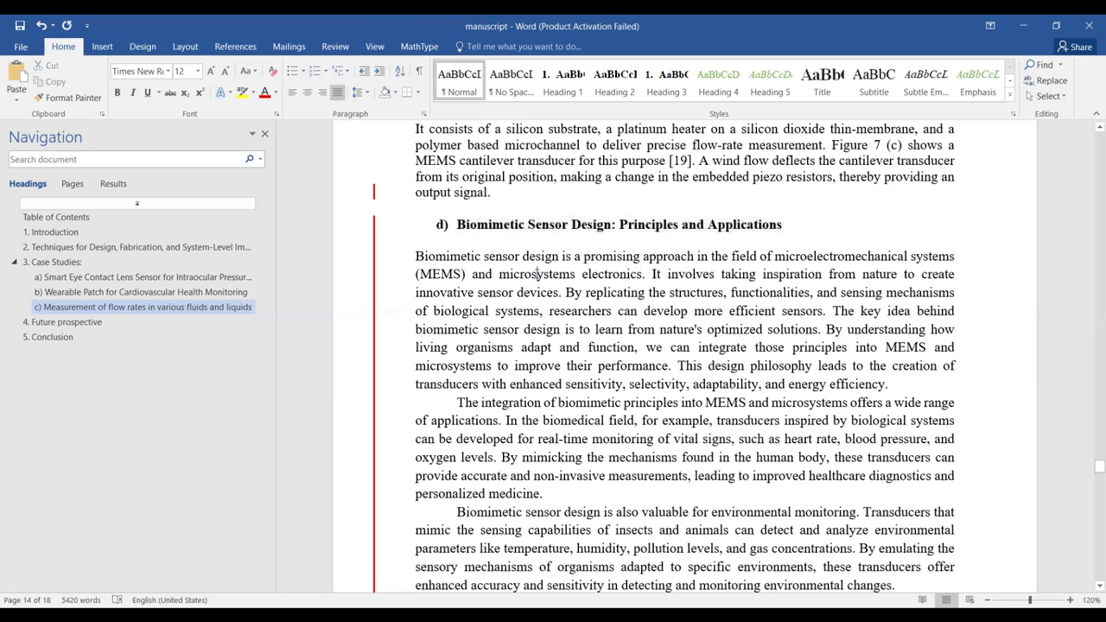
Compare the new item d) title with the case study c) heading on flow rate measurement.
scroll(537, 274, "up", 8)
left_click(537, 274)
scroll(537, 274, "up", 10)
left_click(536, 274)
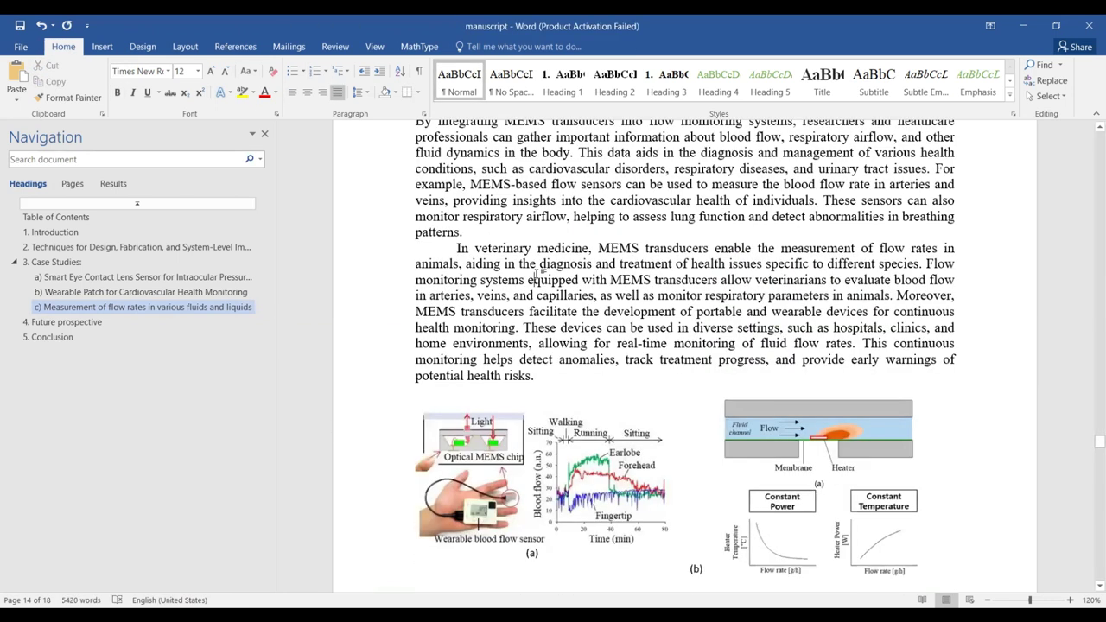
scroll(537, 274, "up", 10)
double_click(521, 297)
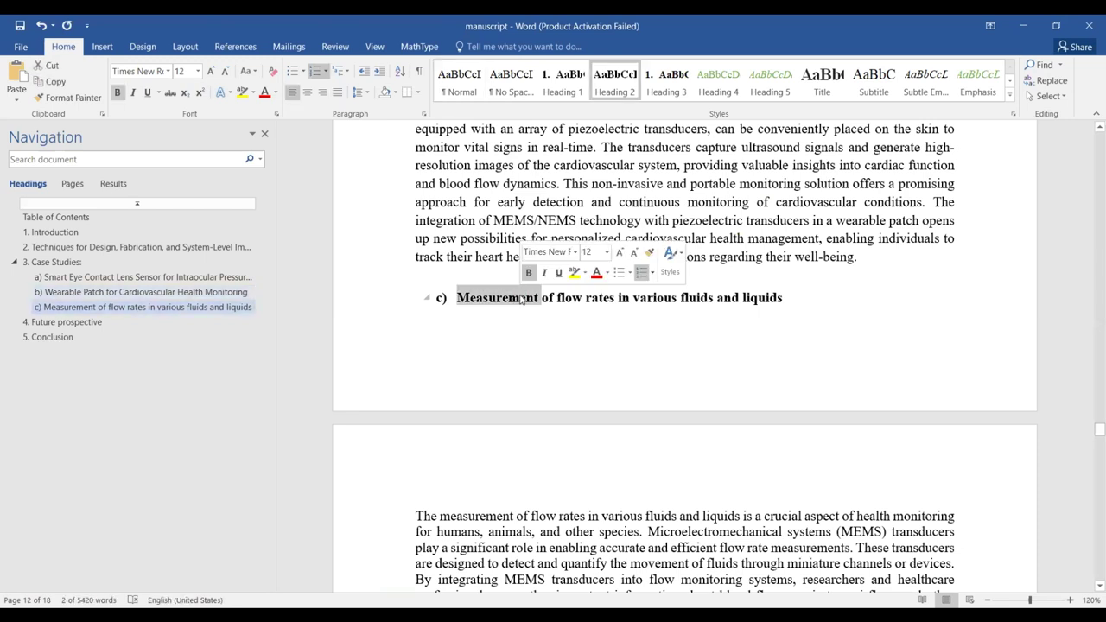
scroll(521, 299, "down", 15)
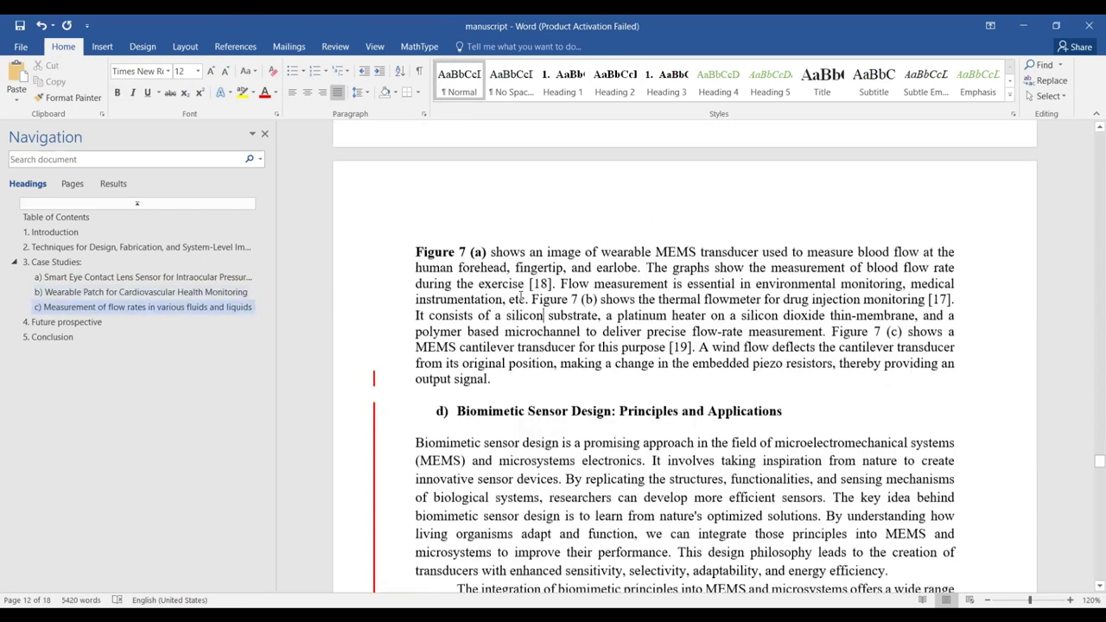
scroll(522, 297, "down", 1)
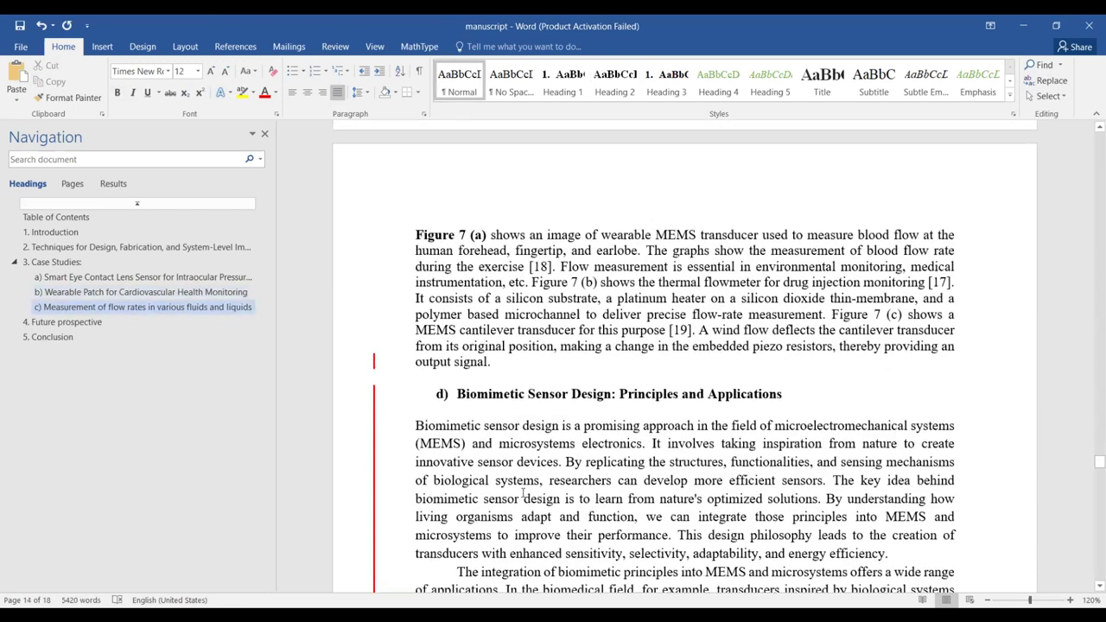
left_click(555, 395)
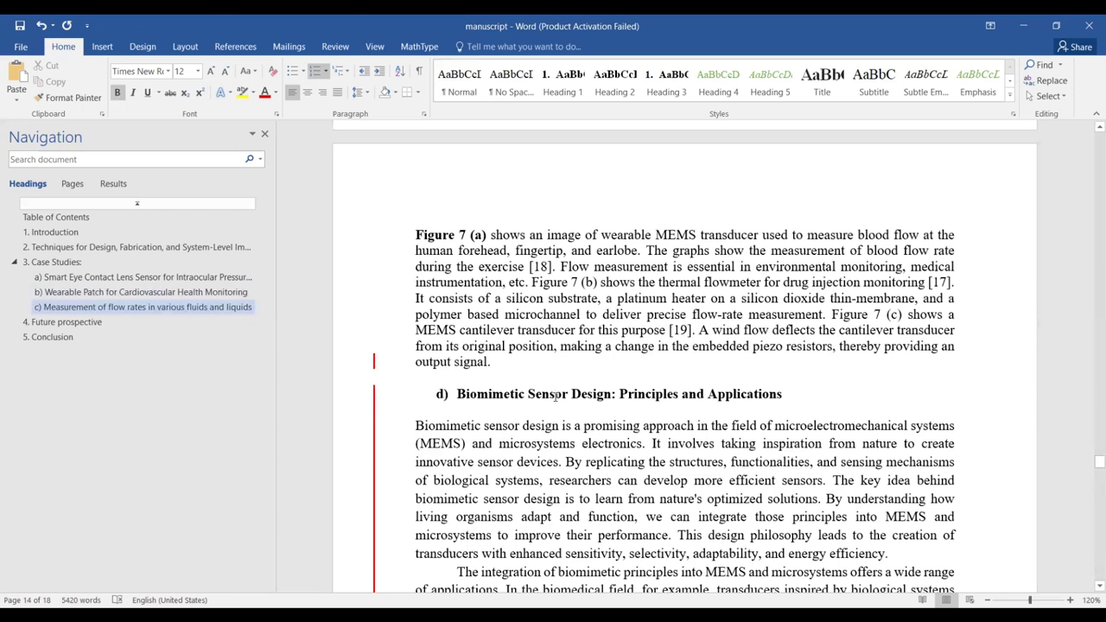
Return to the table of contents near the start of the manuscript to review its entries.
key("shift+F5")
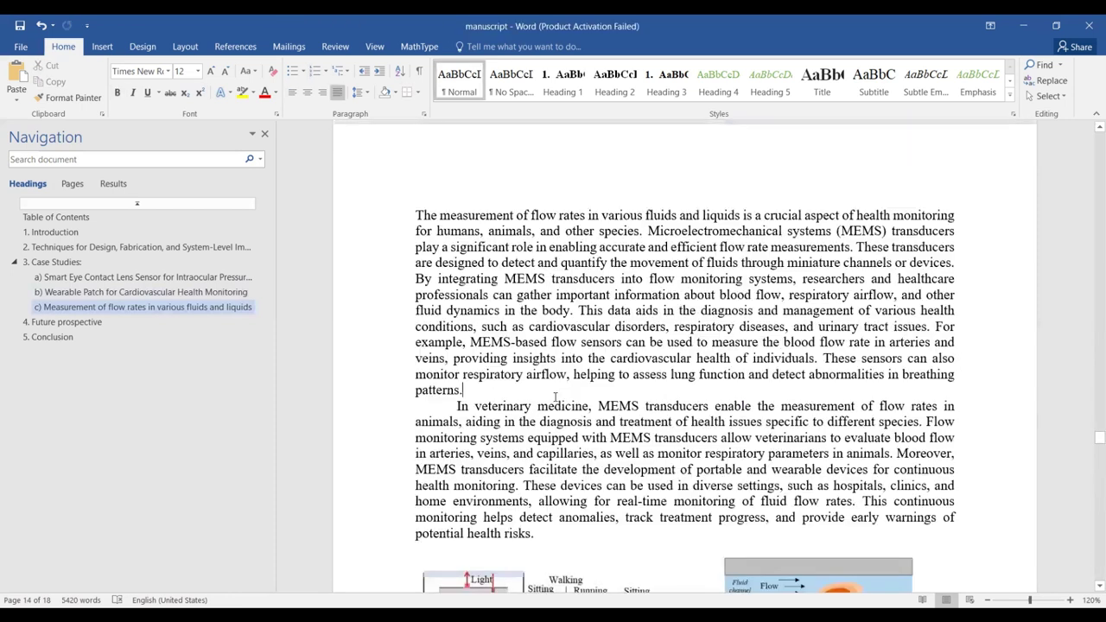
key("Page_Up")
key("Page_Up")
key("Page_Up")
key("Page_Up")
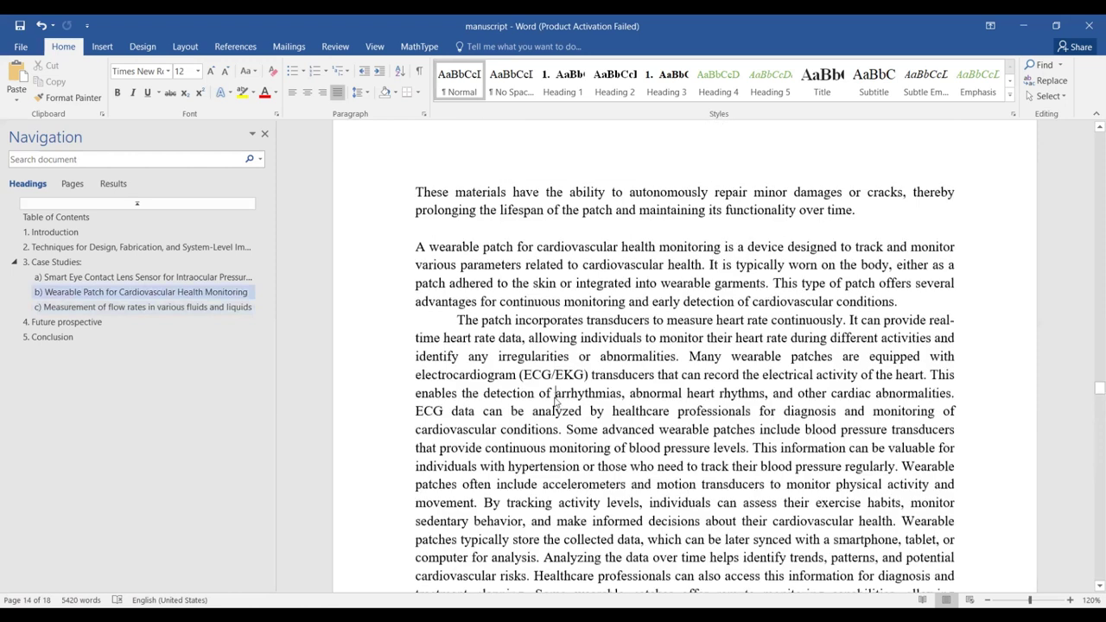
key("Page_Up")
key("Page_Up")
key("Page_Up")
key("Page_Up")
key("Page_Up")
key("Page_Up")
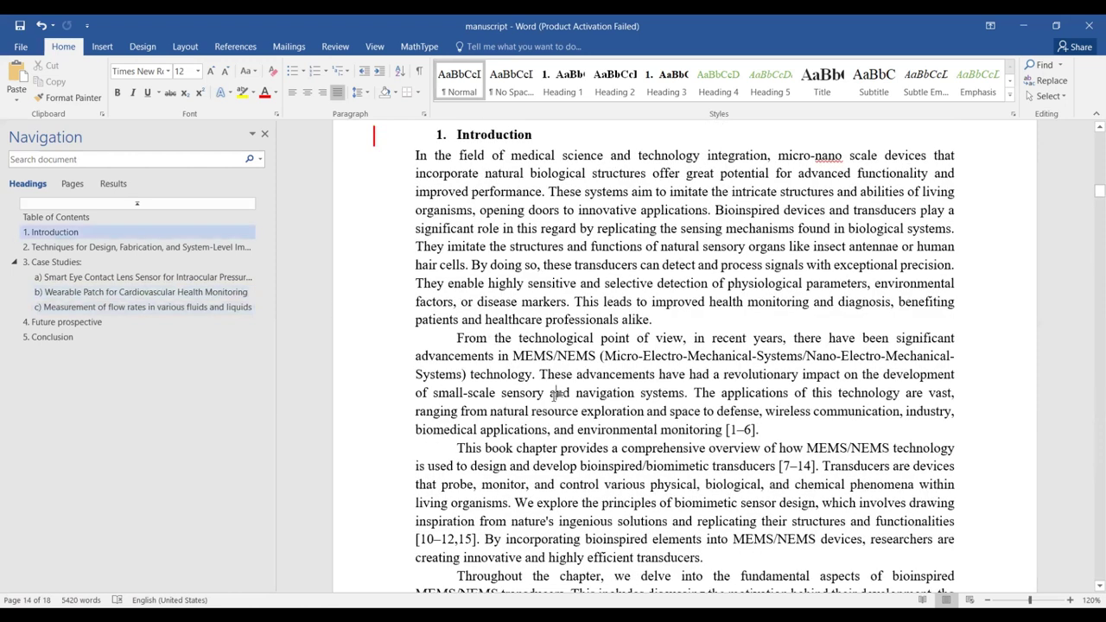
key("Page_Up")
key("Page_Up")
key("Page_Up")
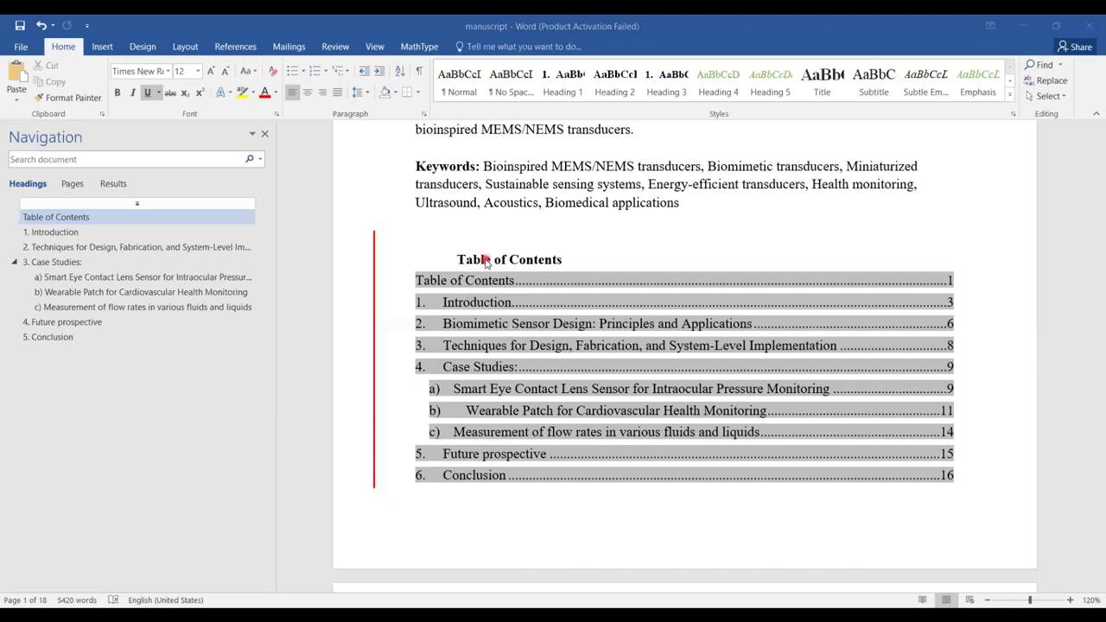
Update the entire table of contents to match the manuscript's current headings and page numbers.
left_click(482, 223)
left_click(482, 223)
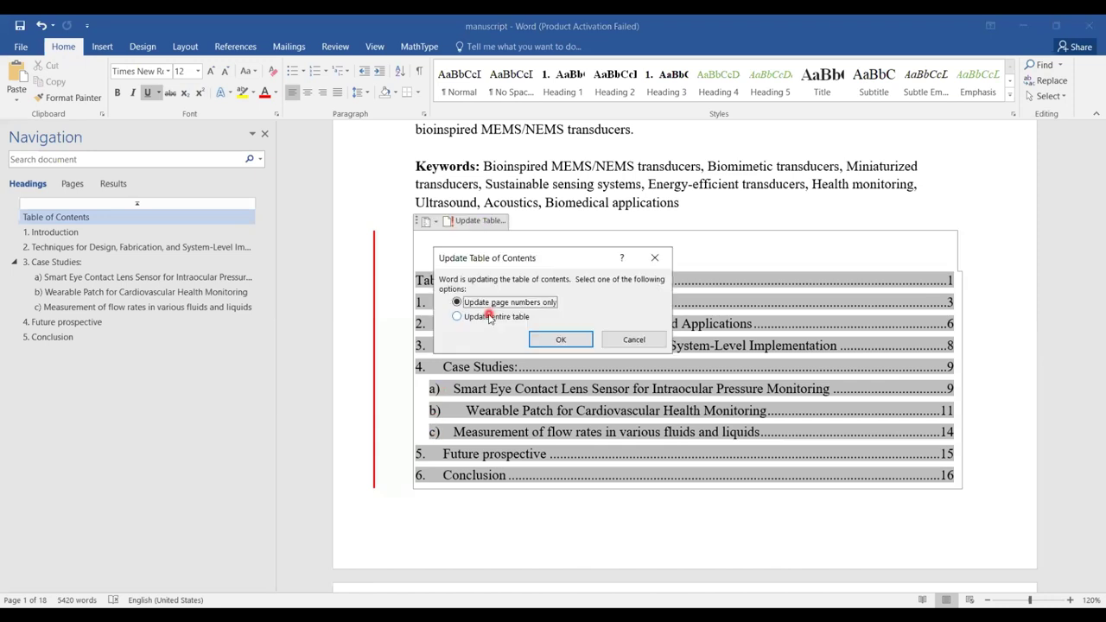
left_click(491, 316)
left_click(558, 340)
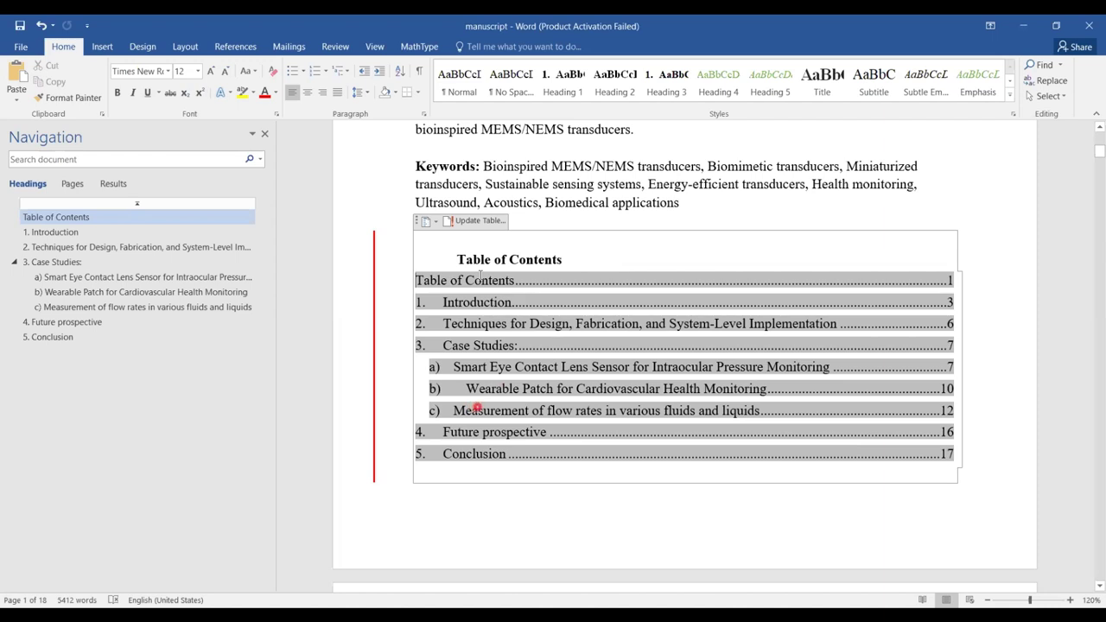
Update the entire table of contents once more, followed by an update of its page numbers only.
left_click(490, 221)
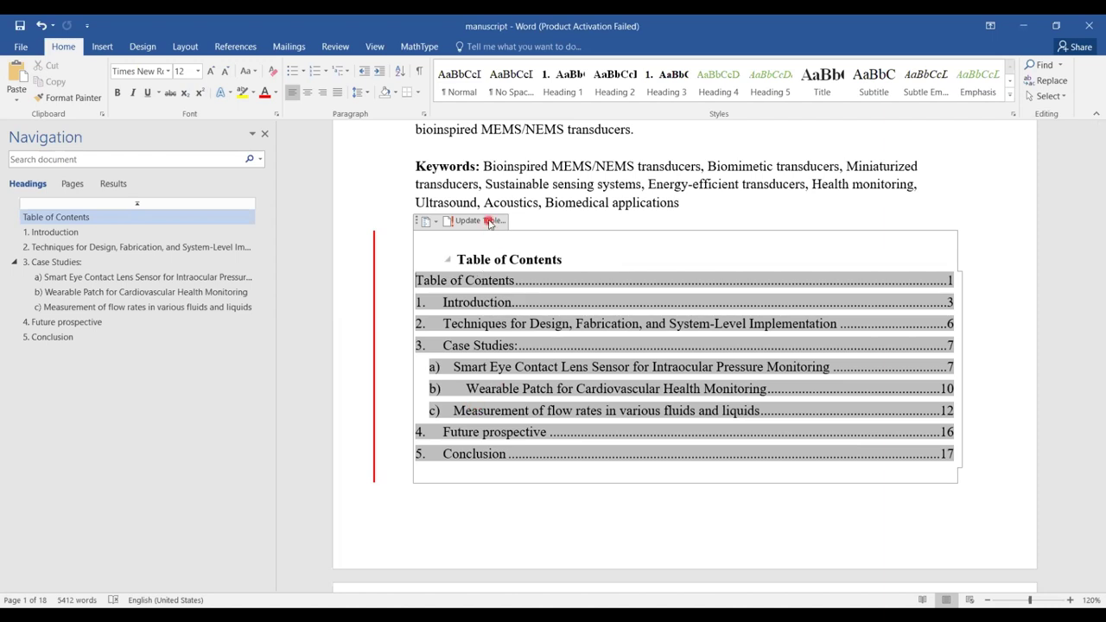
left_click(471, 316)
left_click(545, 342)
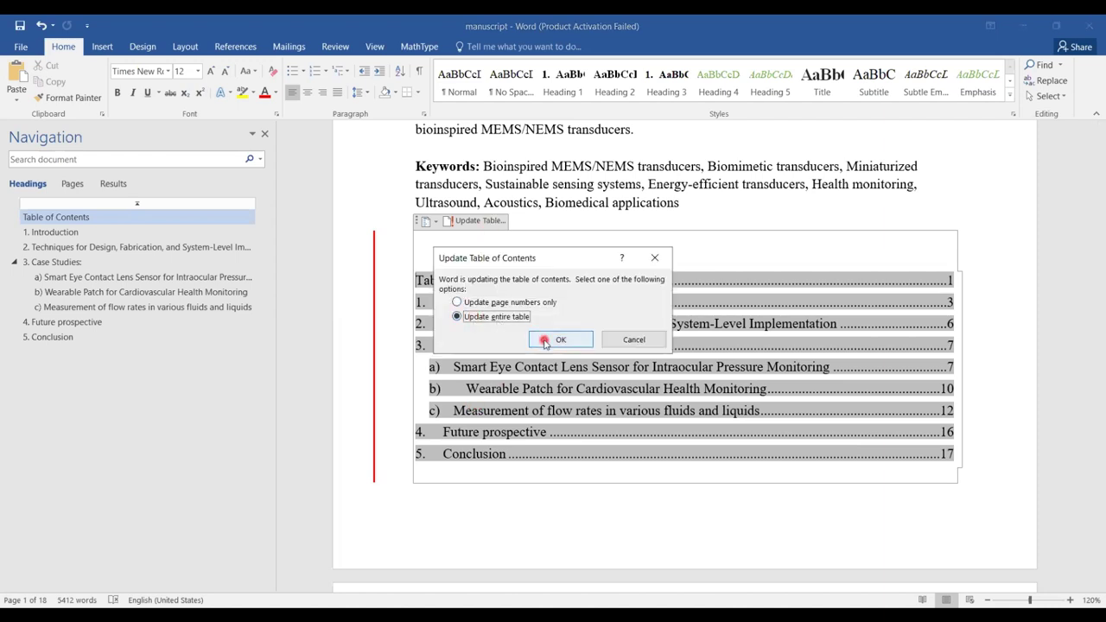
left_click(474, 224)
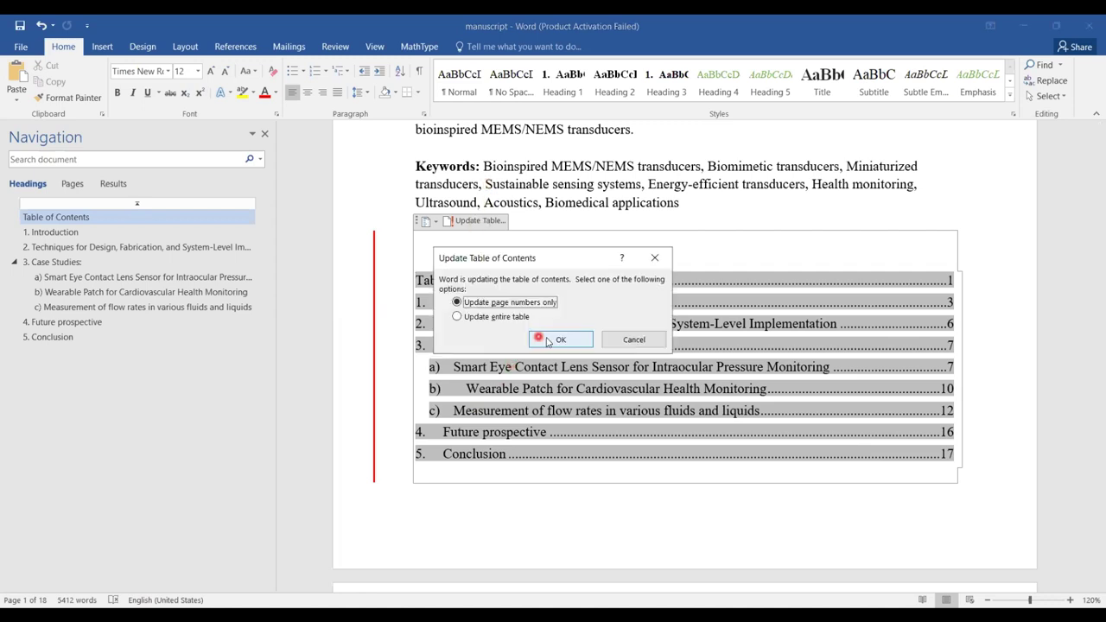
left_click(549, 339)
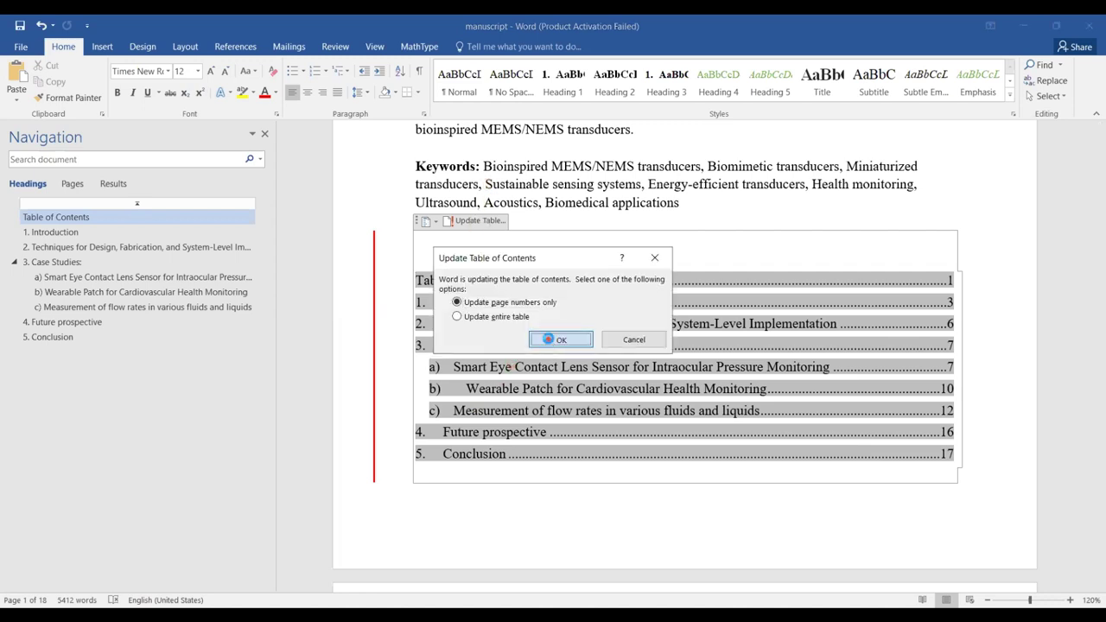
right_click(499, 363)
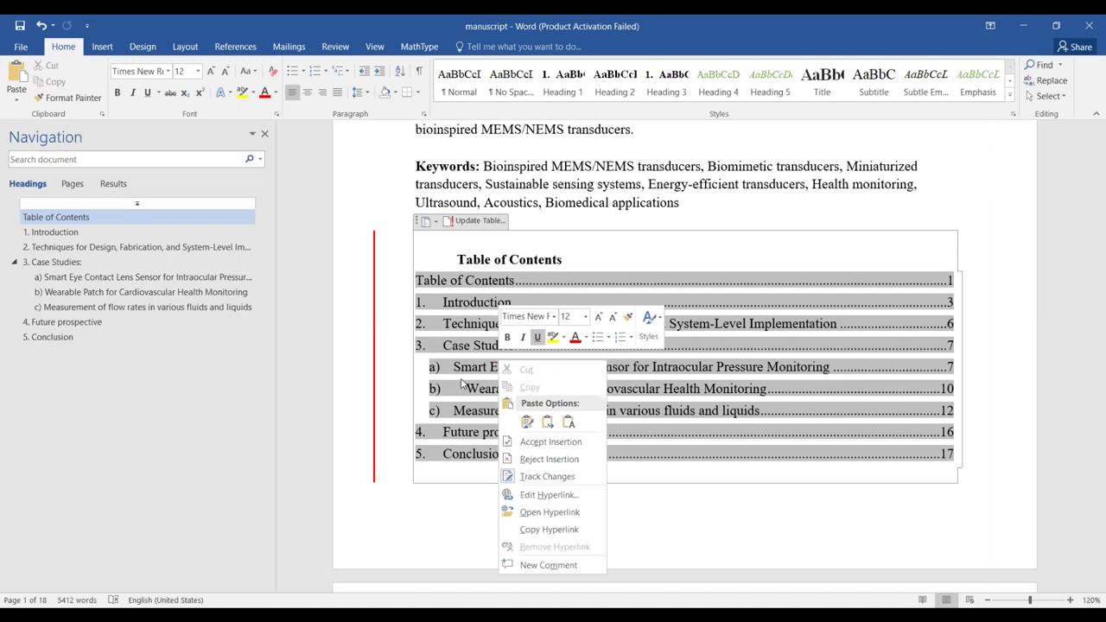
left_click(463, 384)
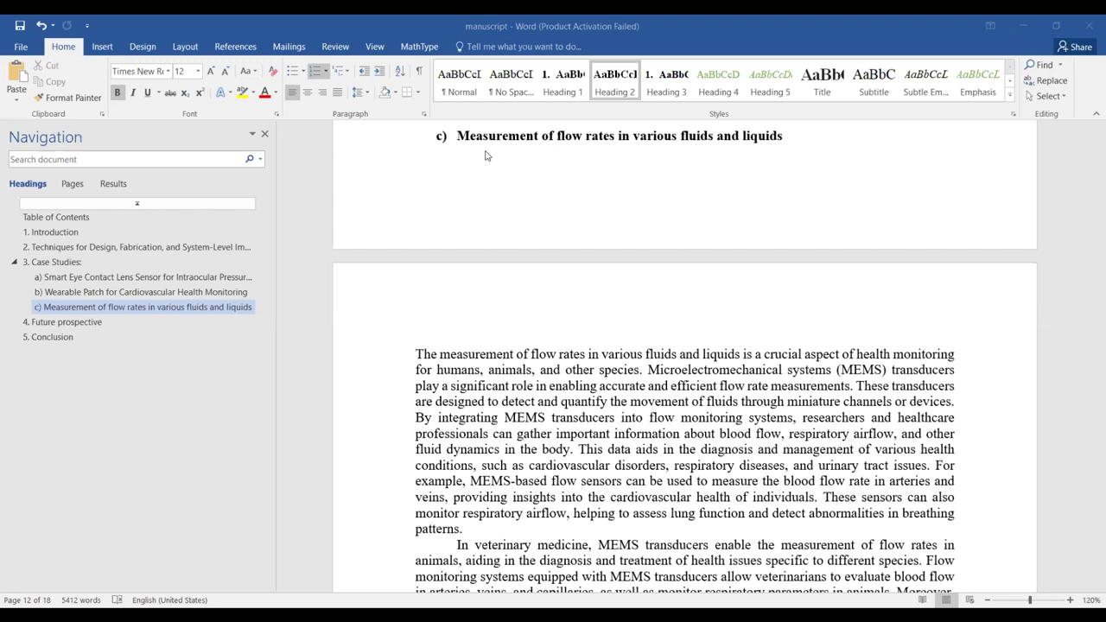
Check the paragraph style and list numbering of the case study c) heading on measurement of flow rates.
left_click_drag(486, 143, 572, 211)
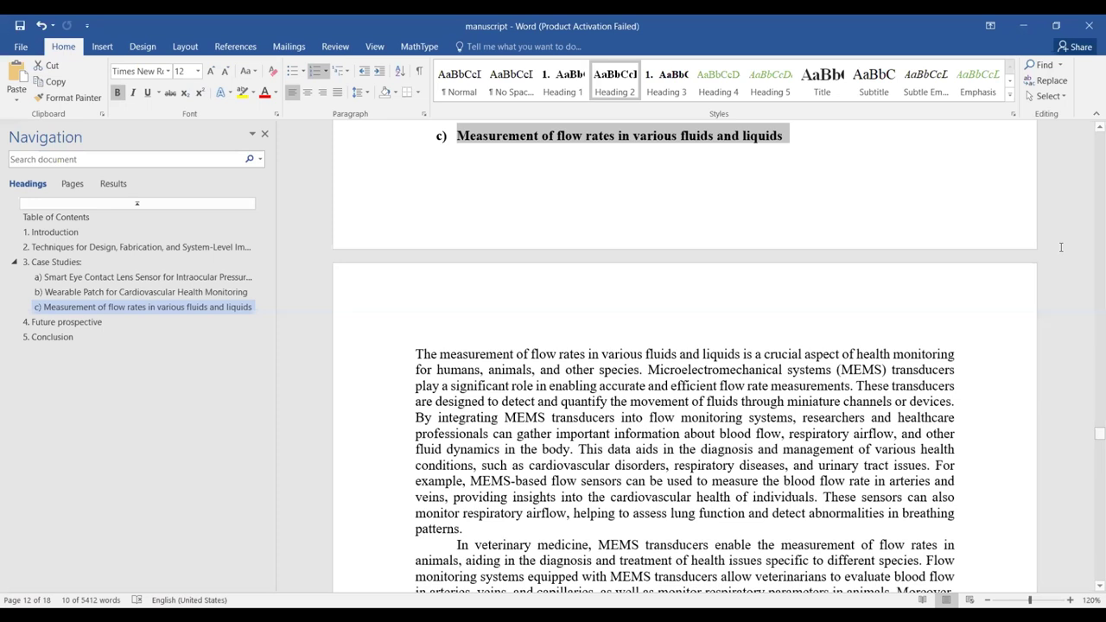
left_click(489, 142)
left_click(502, 136)
triple_click(501, 136)
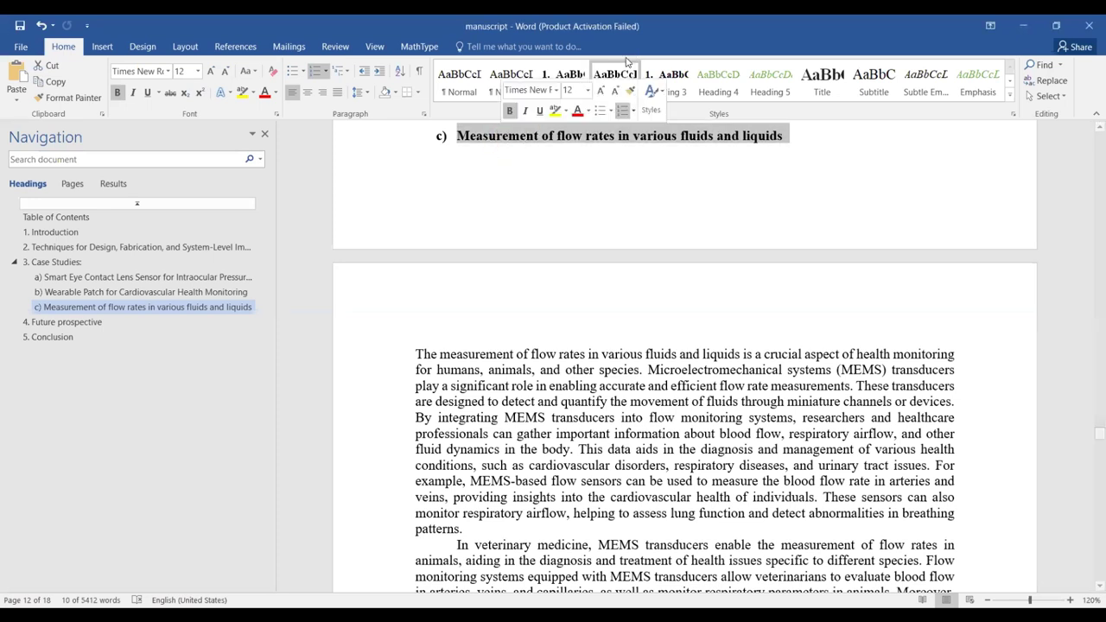
left_click(593, 64)
left_click(638, 93)
left_click(331, 93)
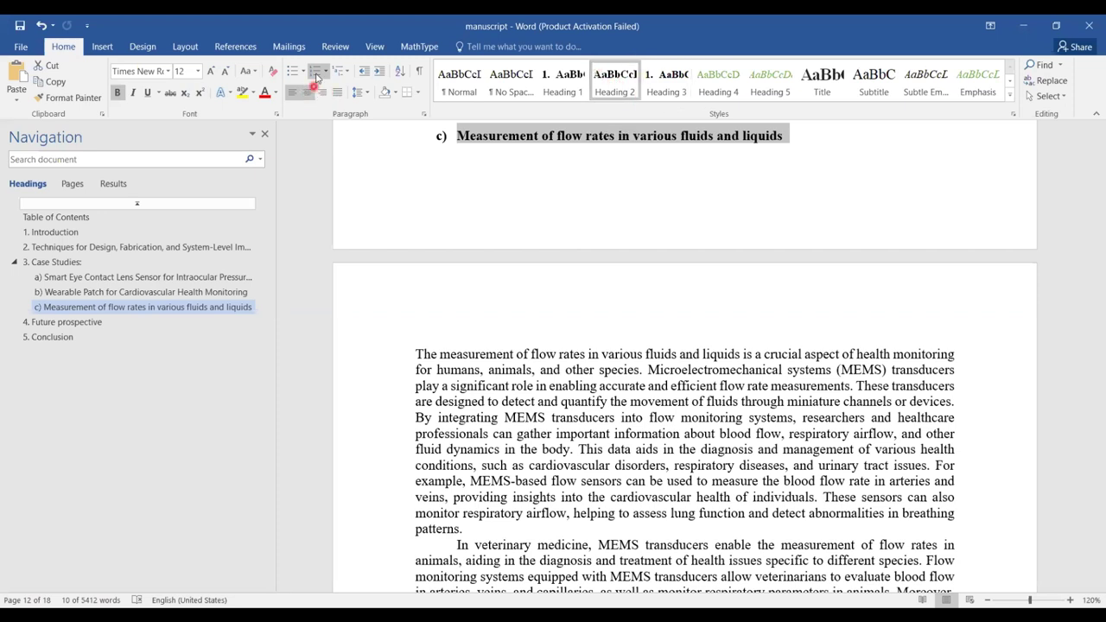
left_click(320, 77)
left_click(663, 353)
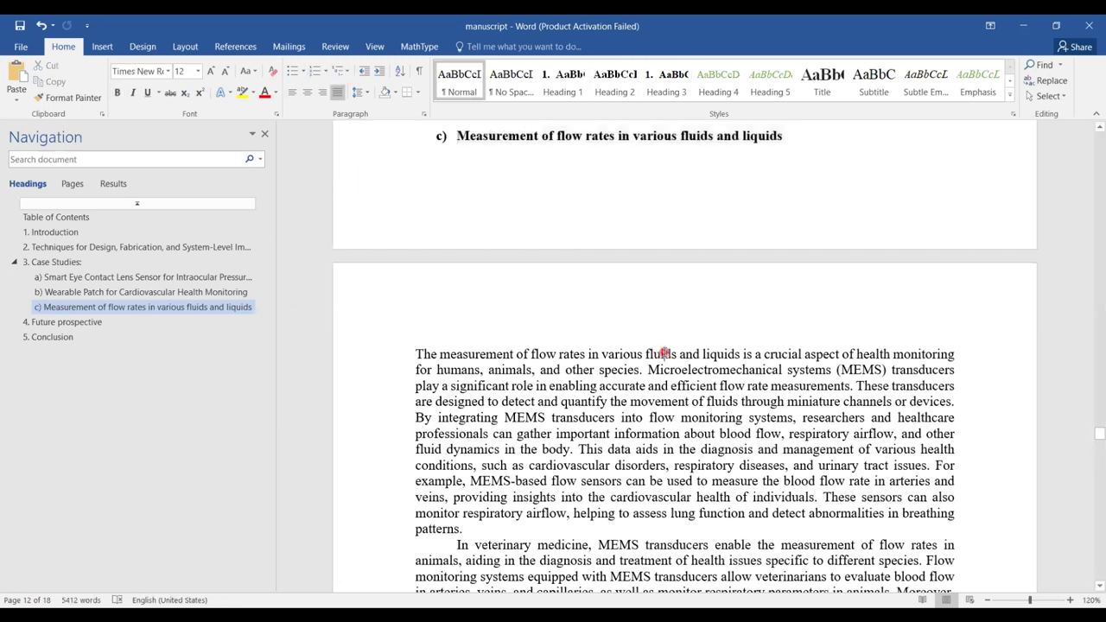
Reset the "Biomimetic Sensor Design: Principles and Applications" title to Normal style and apply the Heading 2 style to it.
key("Page_Down")
key("Page_Down")
scroll(663, 352, "down", 2)
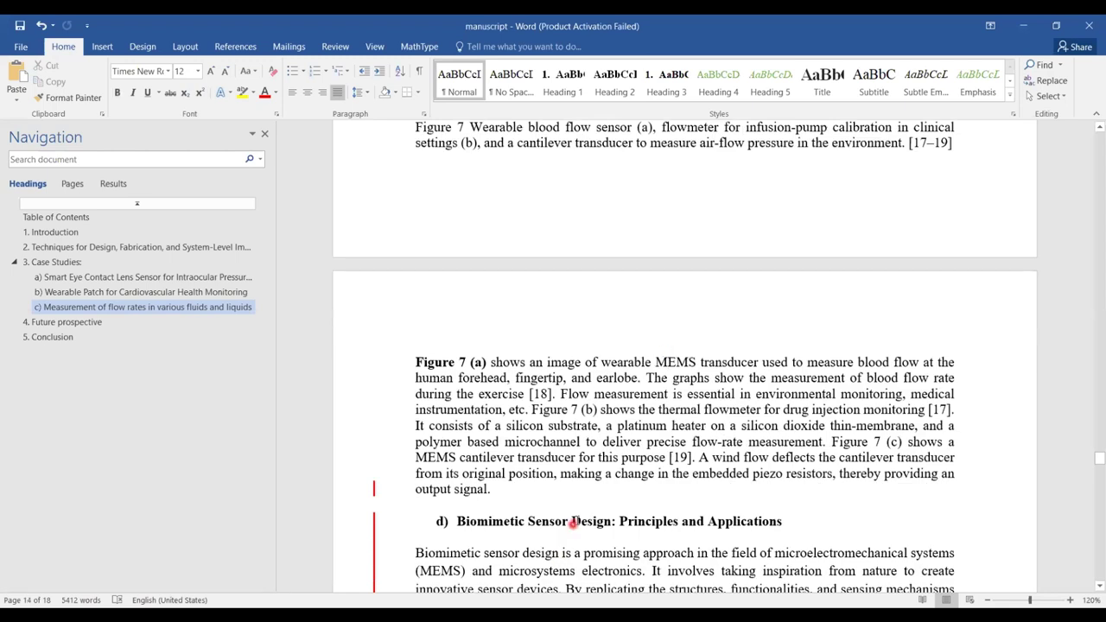
triple_click(575, 521)
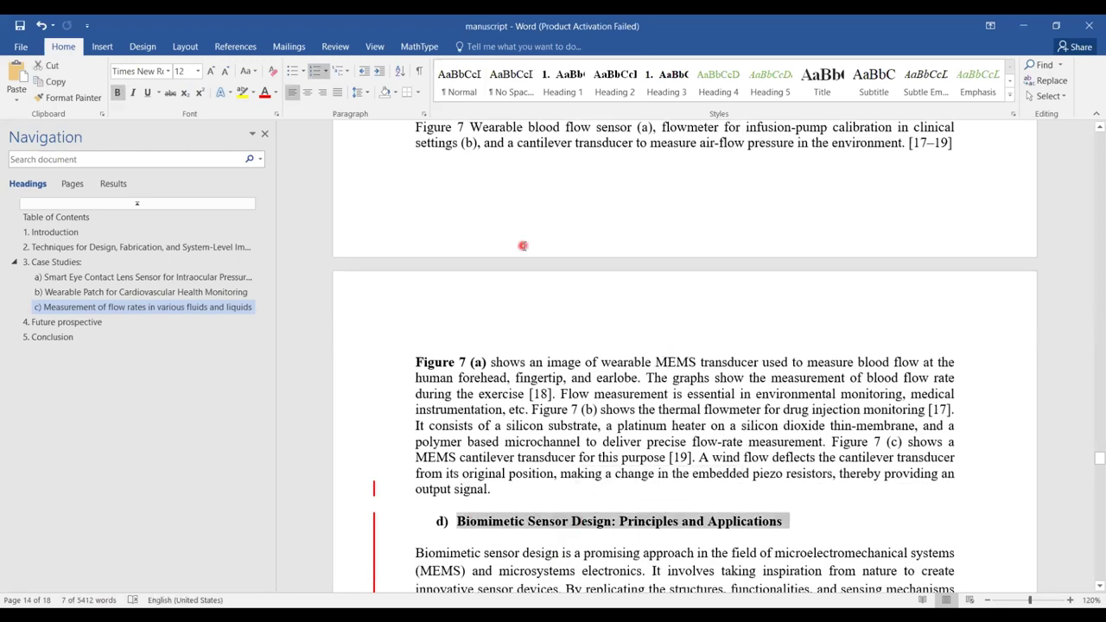
left_click(462, 92)
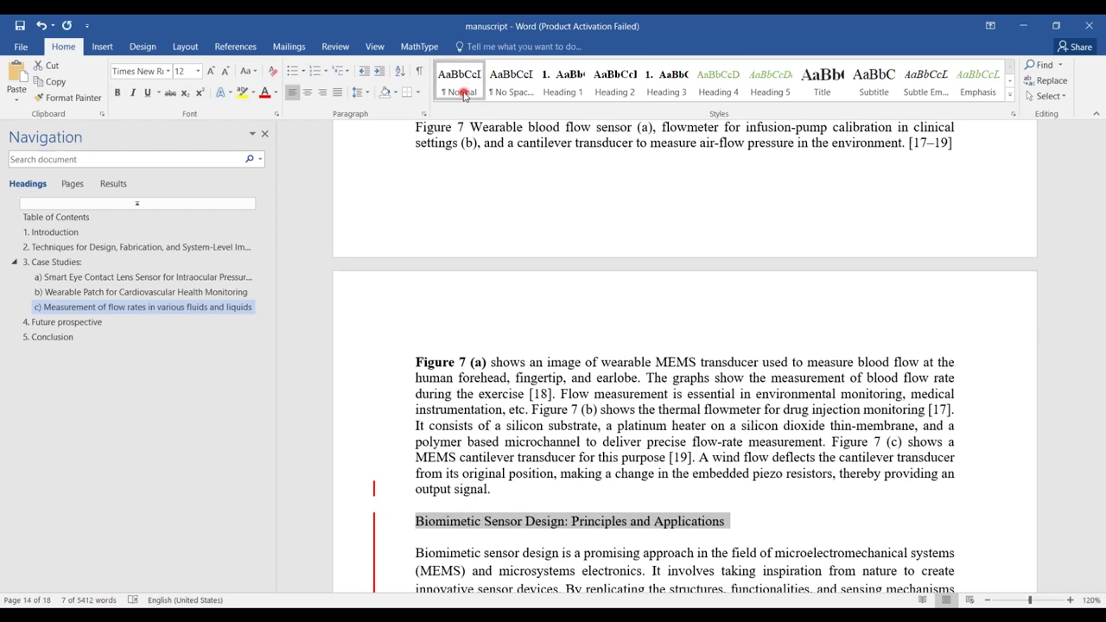
left_click(615, 87)
left_click(615, 87)
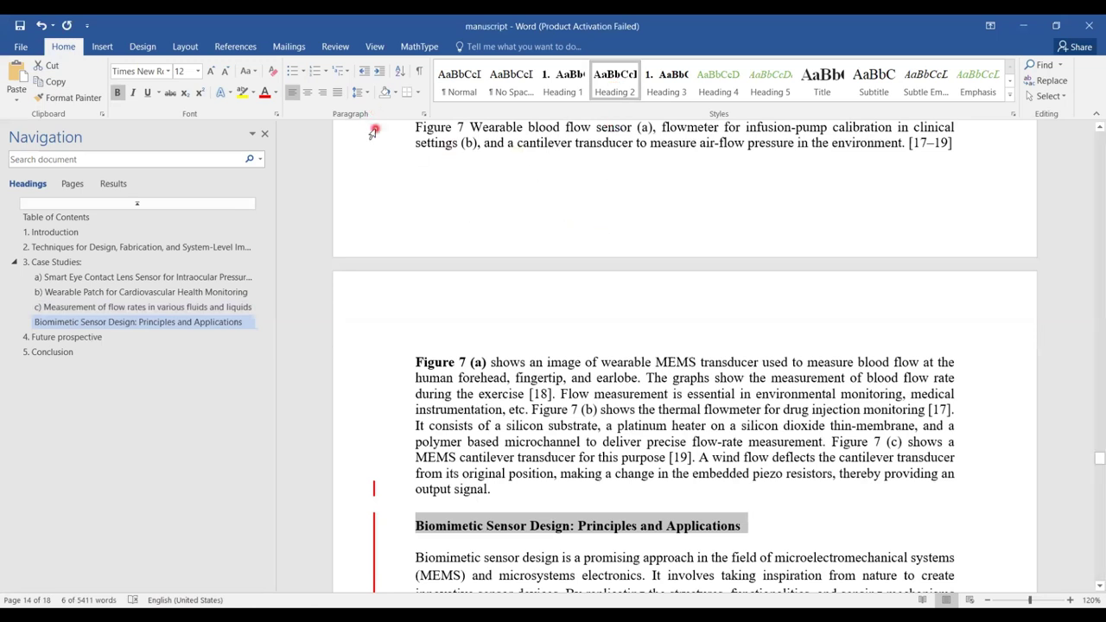
Examine the numbering format used by the case study headings a), b) and c).
left_click(164, 292)
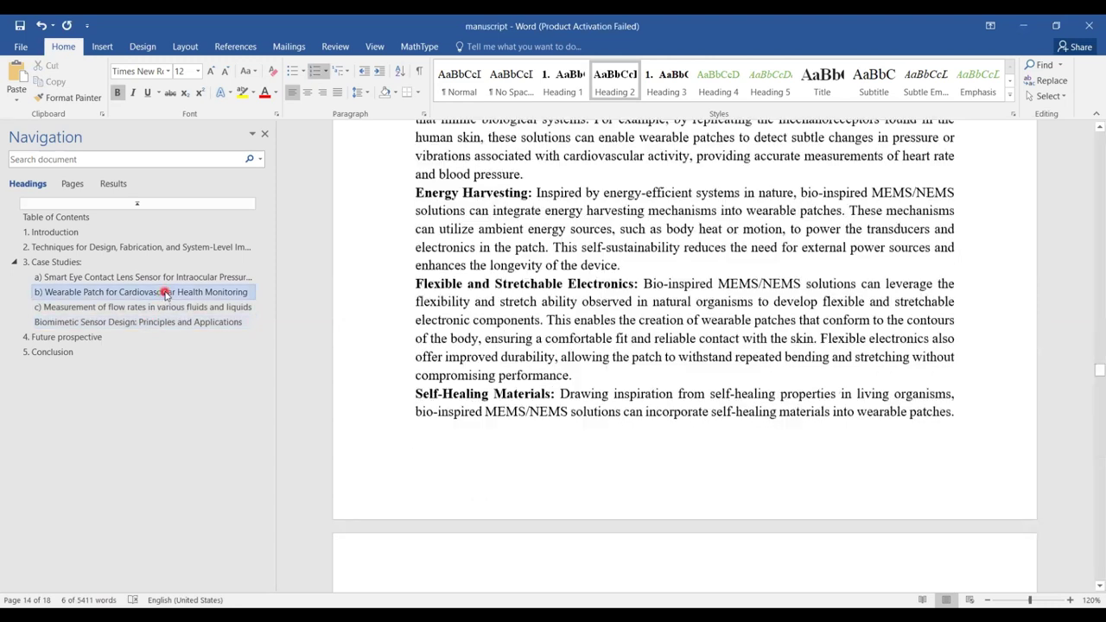
triple_click(583, 136)
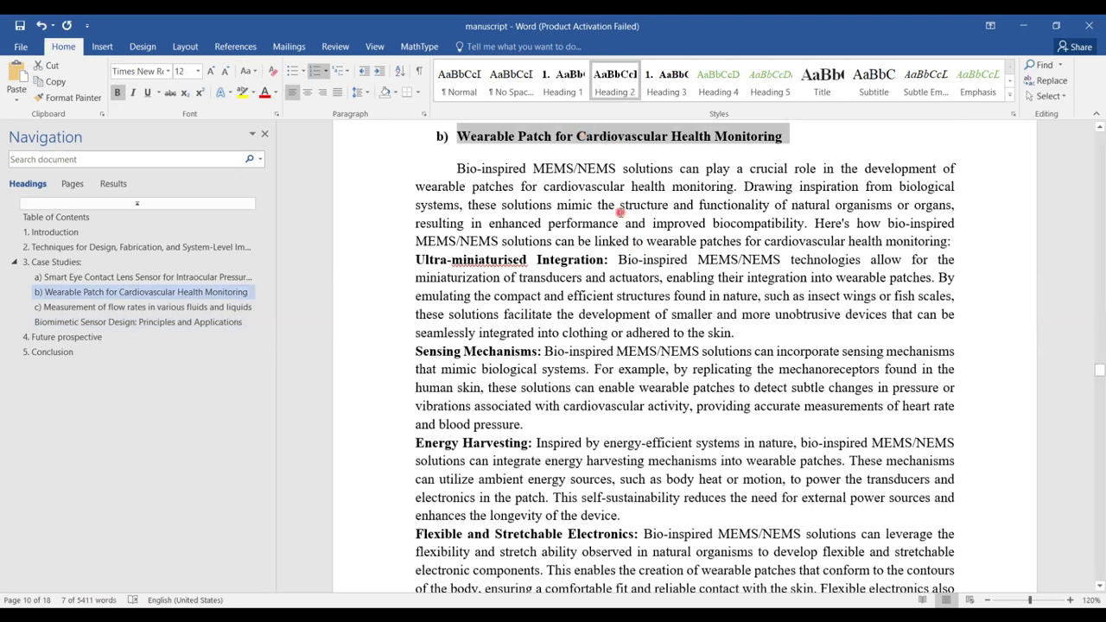
left_click(165, 279)
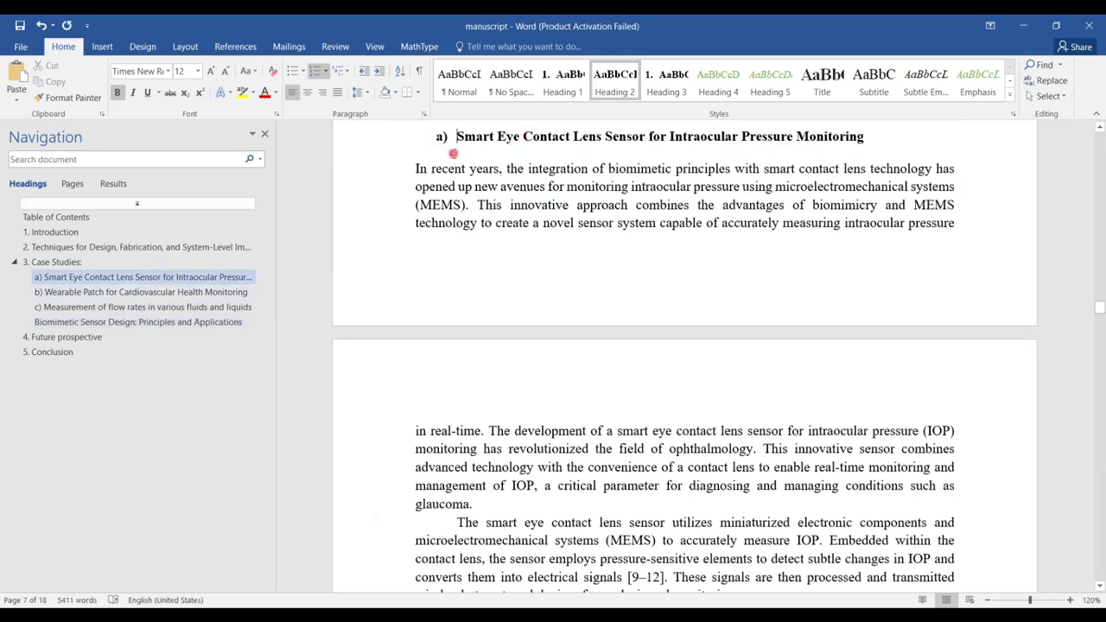
left_click(327, 76)
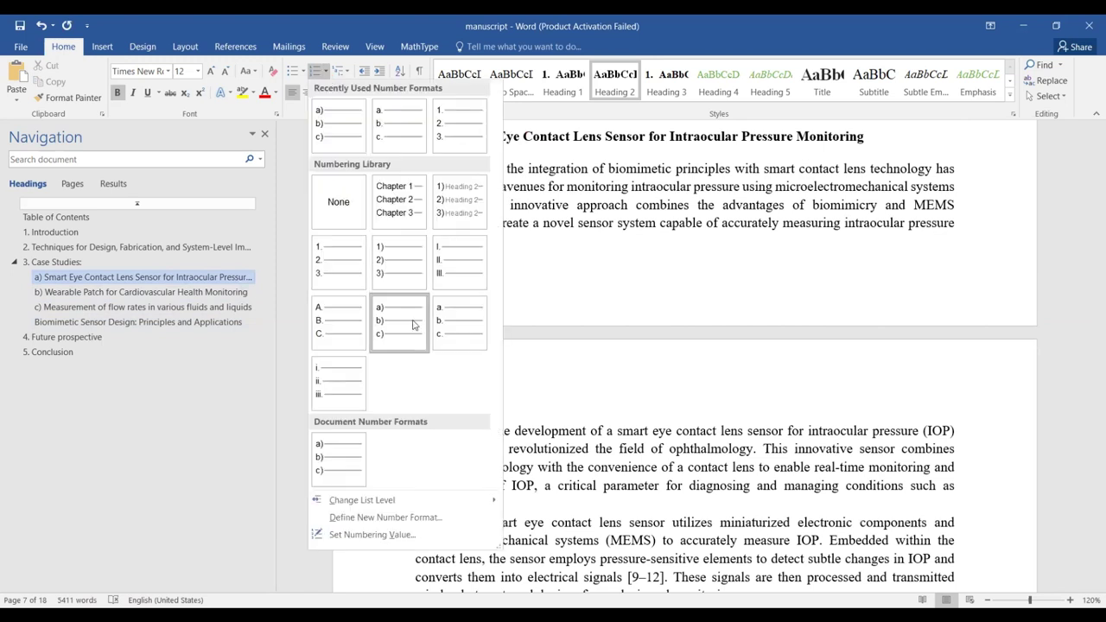
key("Escape")
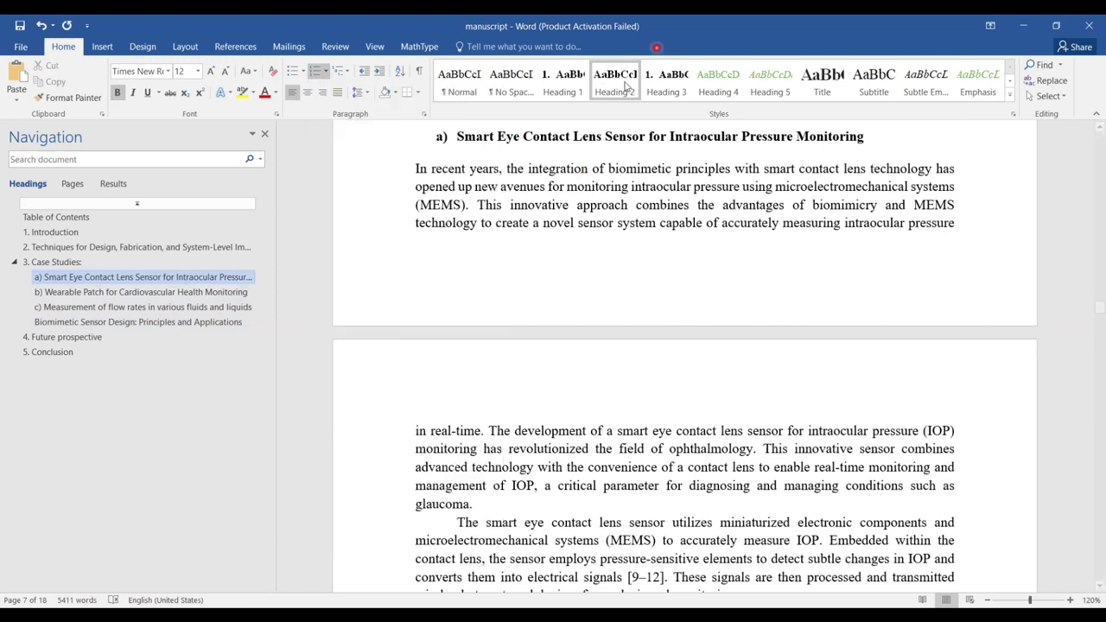
left_click(215, 295)
left_click(485, 137)
left_click(325, 77)
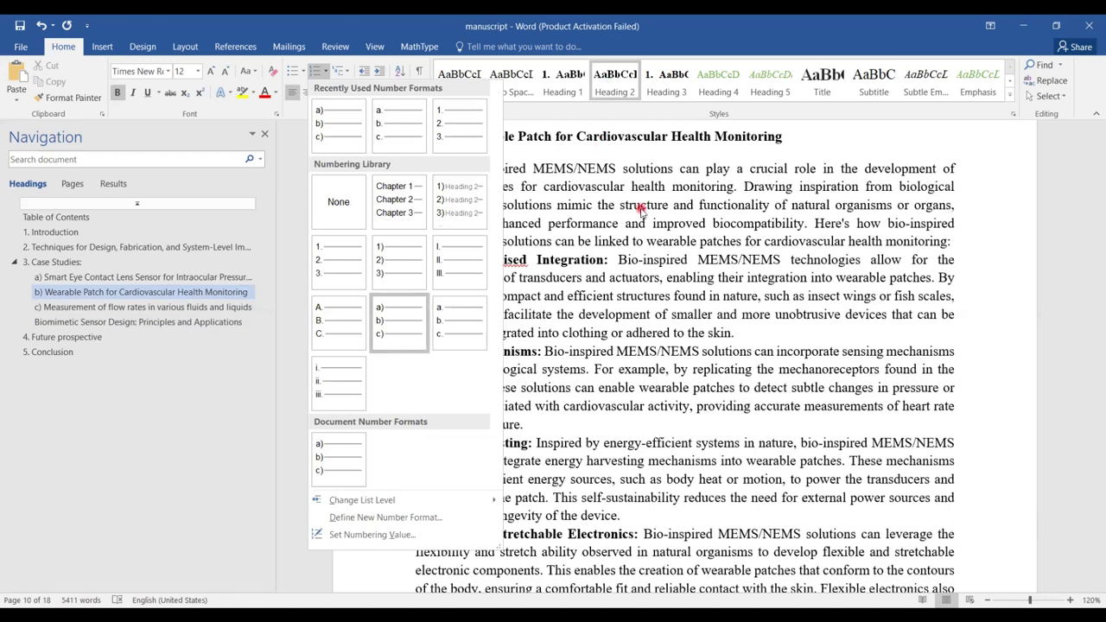
left_click(138, 309)
left_click(139, 309)
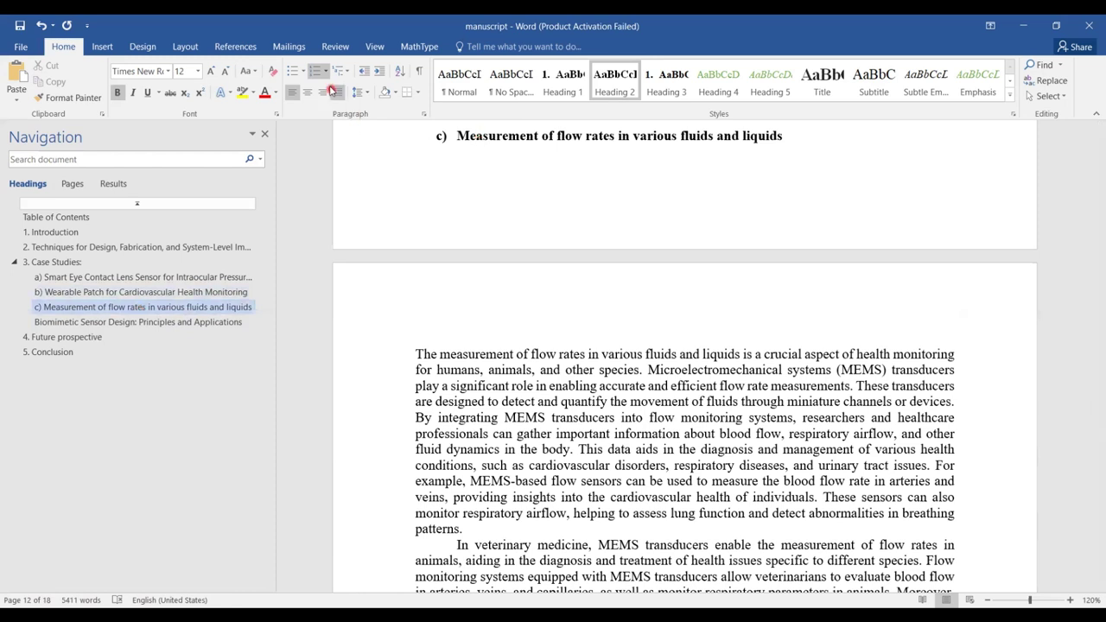
Number the "Biomimetic Sensor Design: Principles and Applications" heading in the a), b), c) format, continue the list as d), and save the manuscript.
left_click(182, 323)
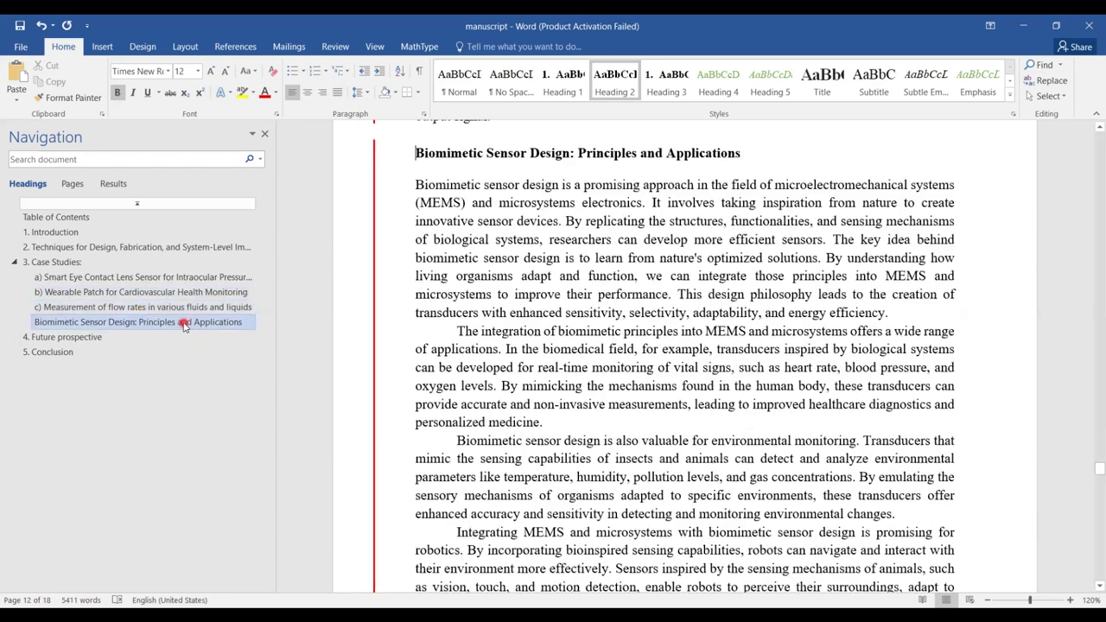
left_click(455, 145)
triple_click(446, 138)
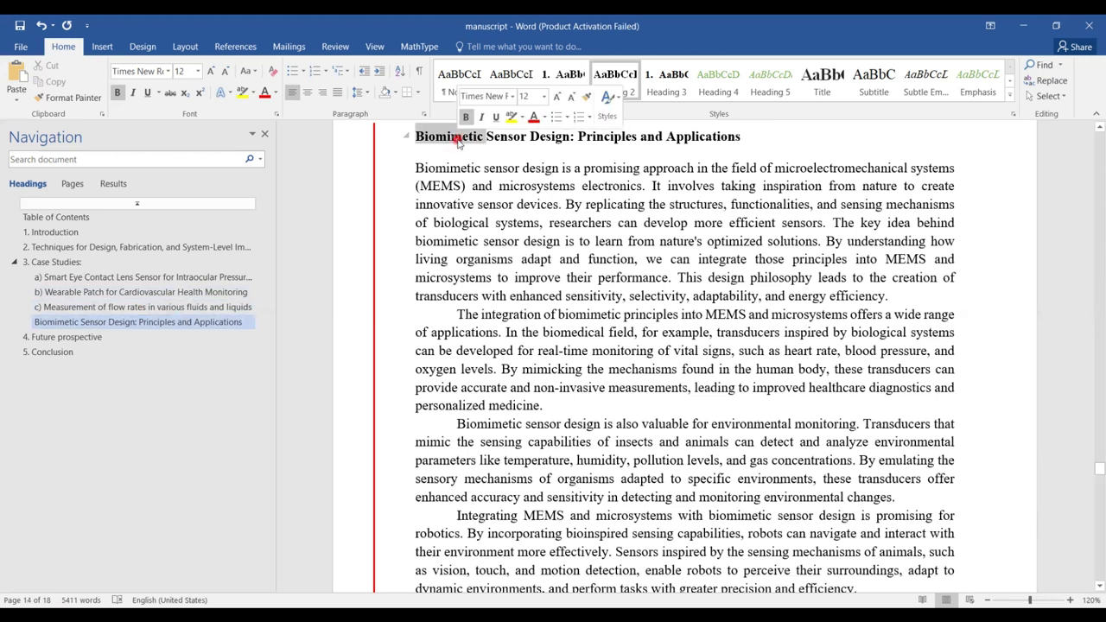
left_click(326, 70)
left_click(411, 328)
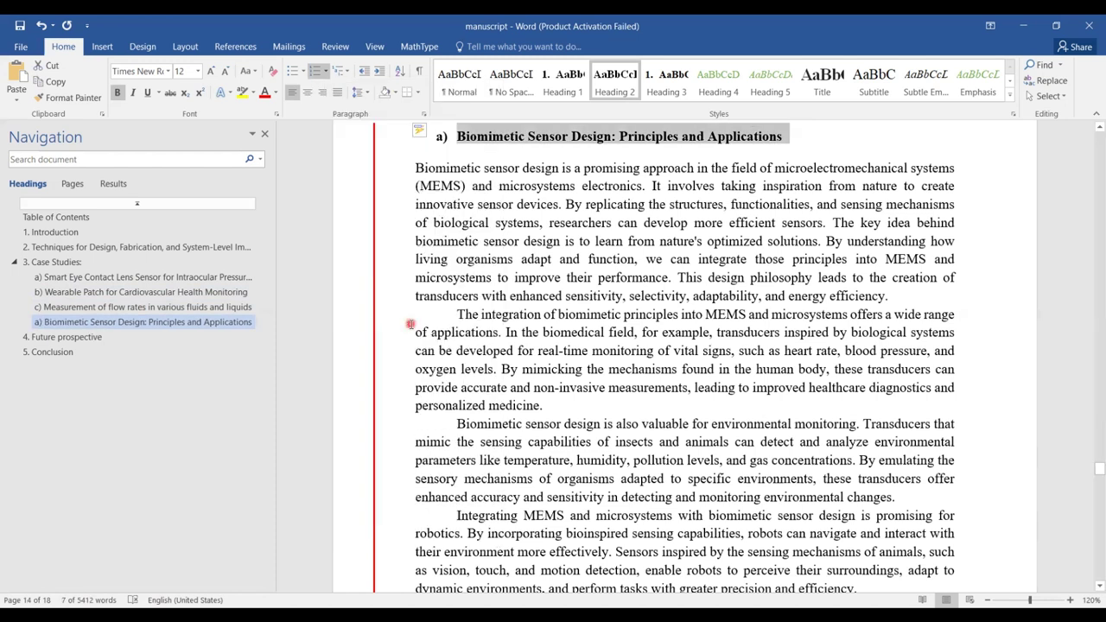
left_click(427, 136)
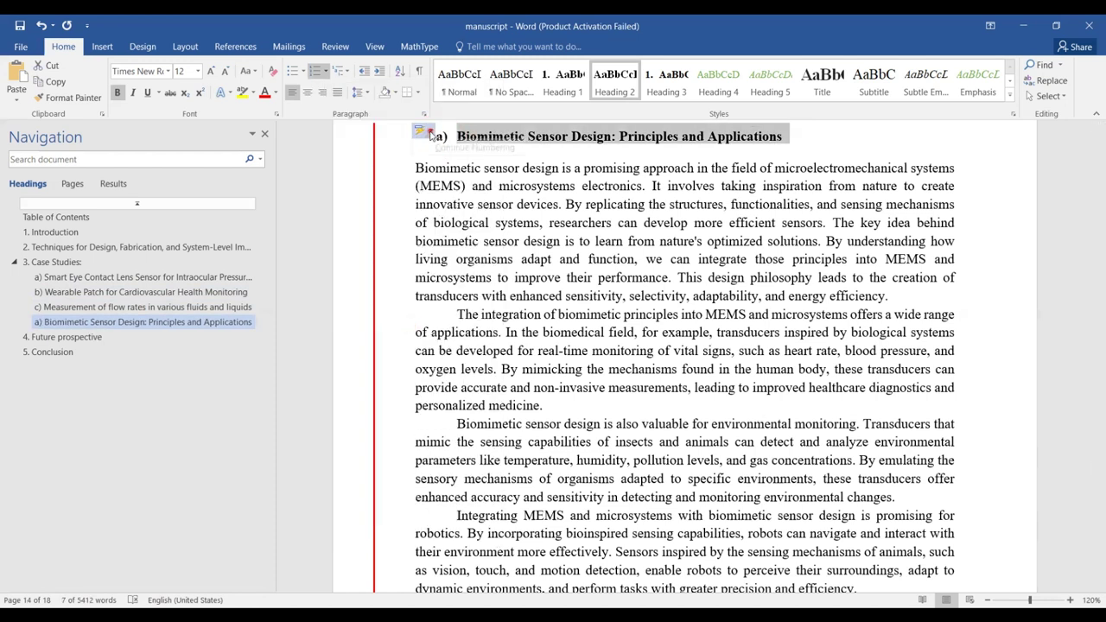
left_click(429, 132)
left_click(467, 148)
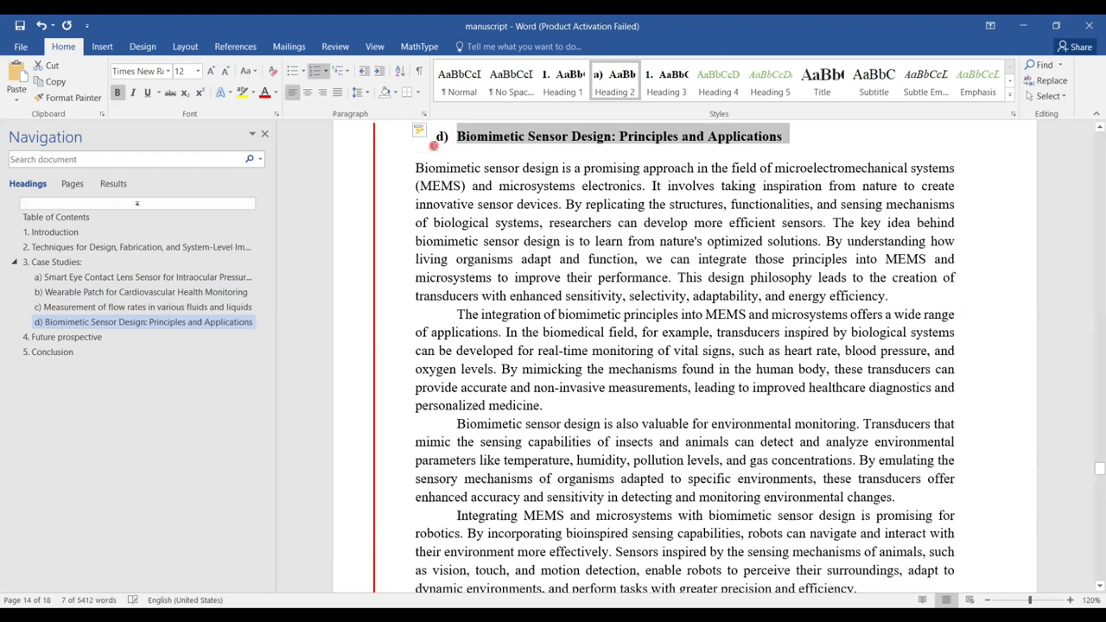
left_click(19, 24)
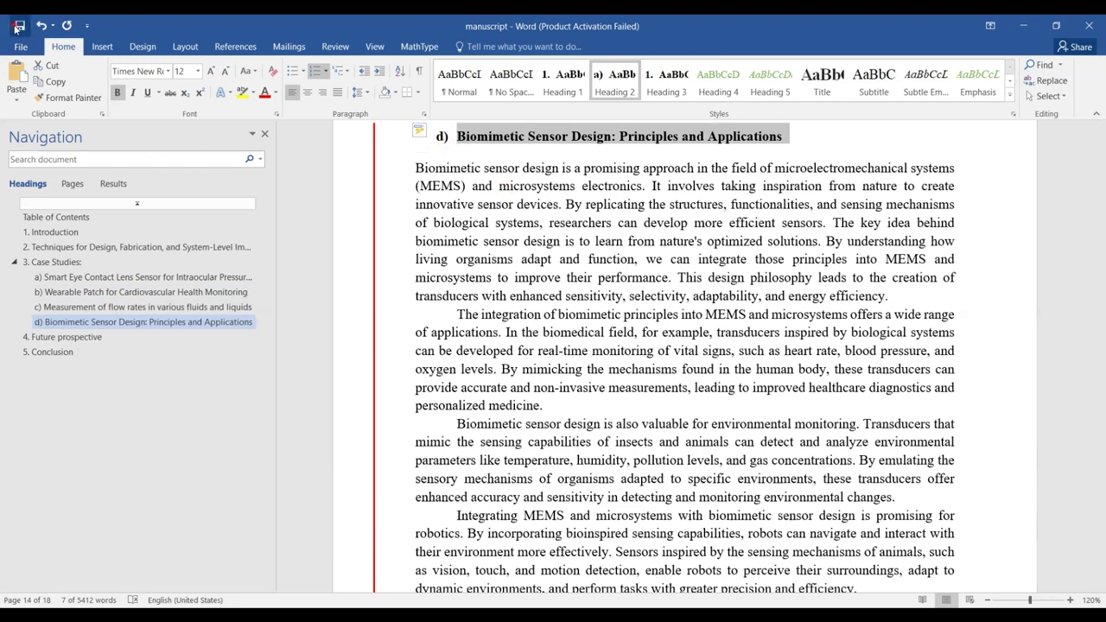
Return to the table of contents and update the entire table to include the "Biomimetic Sensor Design: Principles and Applications" heading.
left_click(122, 215)
left_click(502, 149)
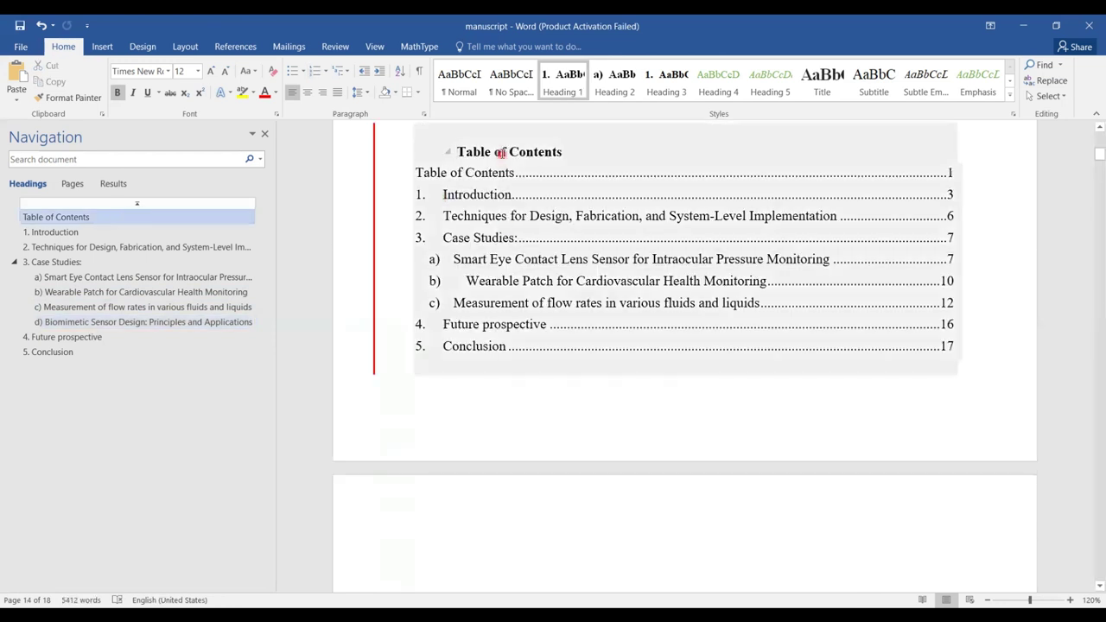
left_click(575, 171)
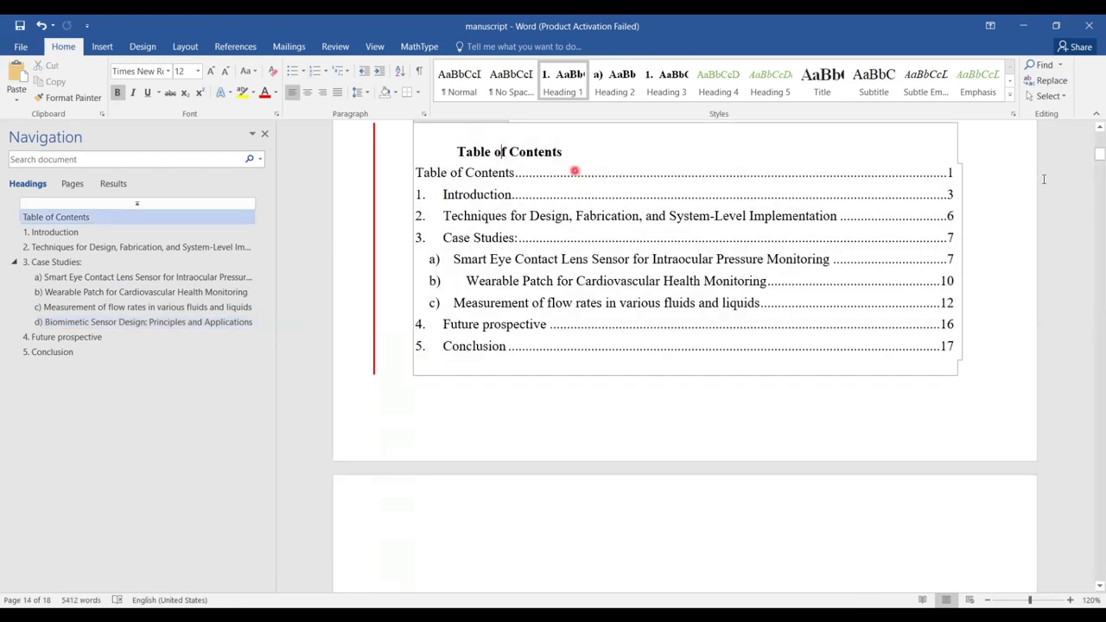
scroll(1040, 192, "up", 1)
left_click(627, 149)
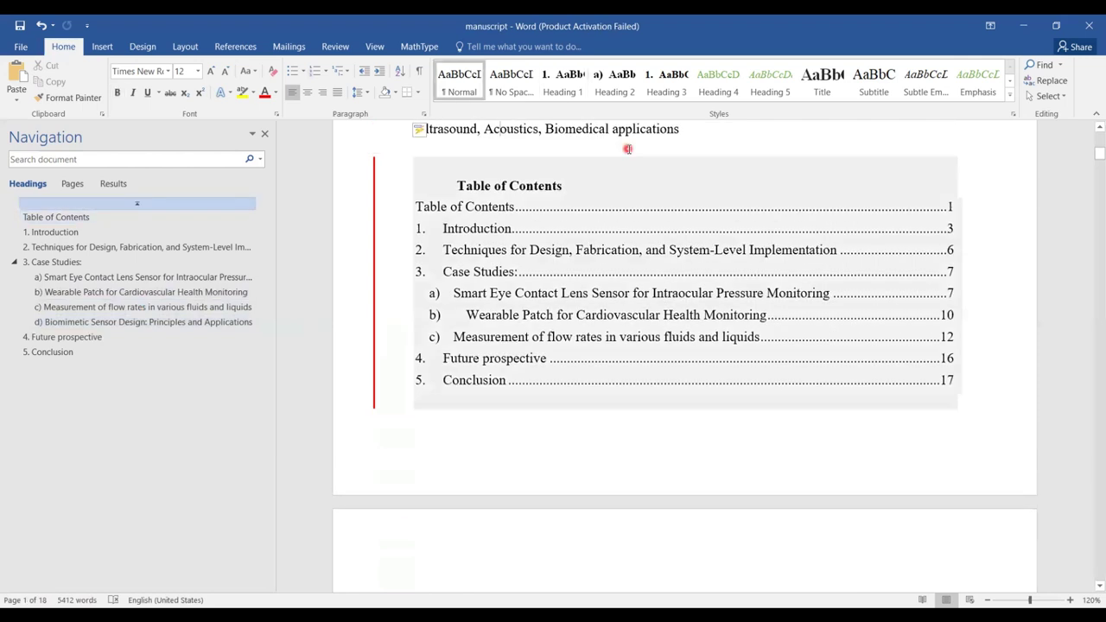
left_click(479, 188)
left_click(484, 152)
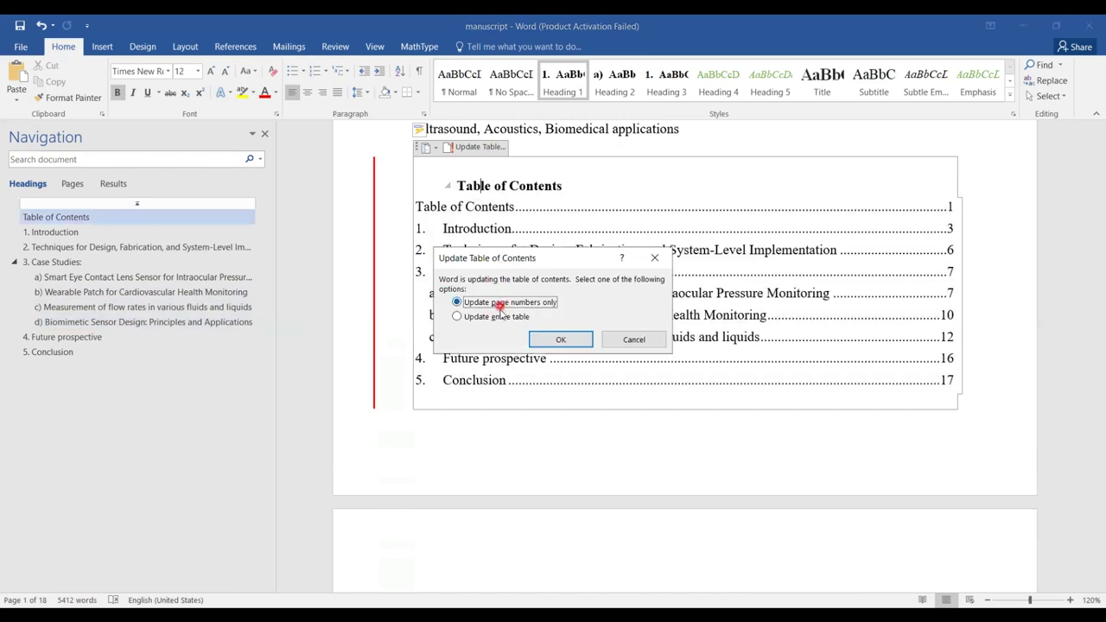
left_click(505, 318)
left_click(554, 338)
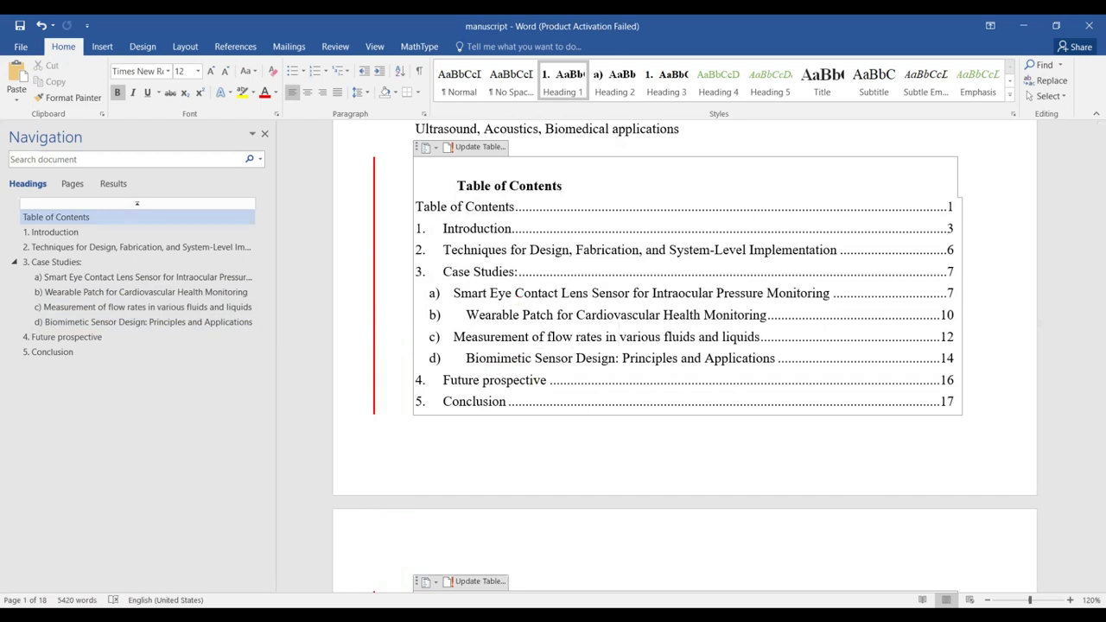
Switch to the "Chapter 10 comments from the reviewer" document to read the comment following number 4.
left_click(420, 581)
key("alt+Tab")
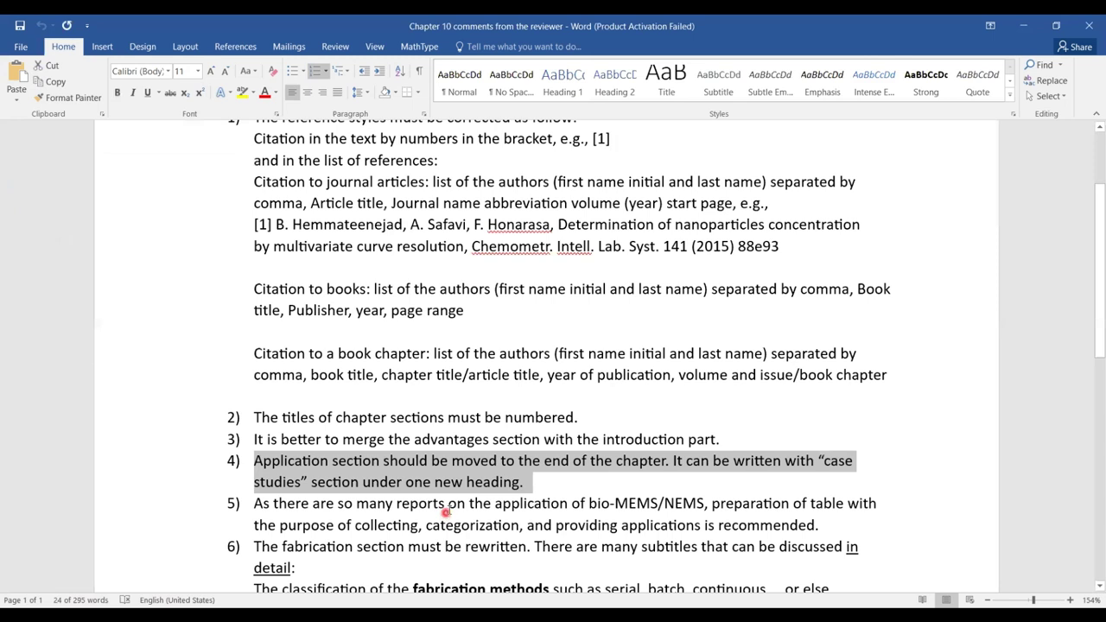
Read reviewer comment 5 about preparing a table that collects and categorizes bio-MEMS/NEMS applications.
triple_click(449, 509)
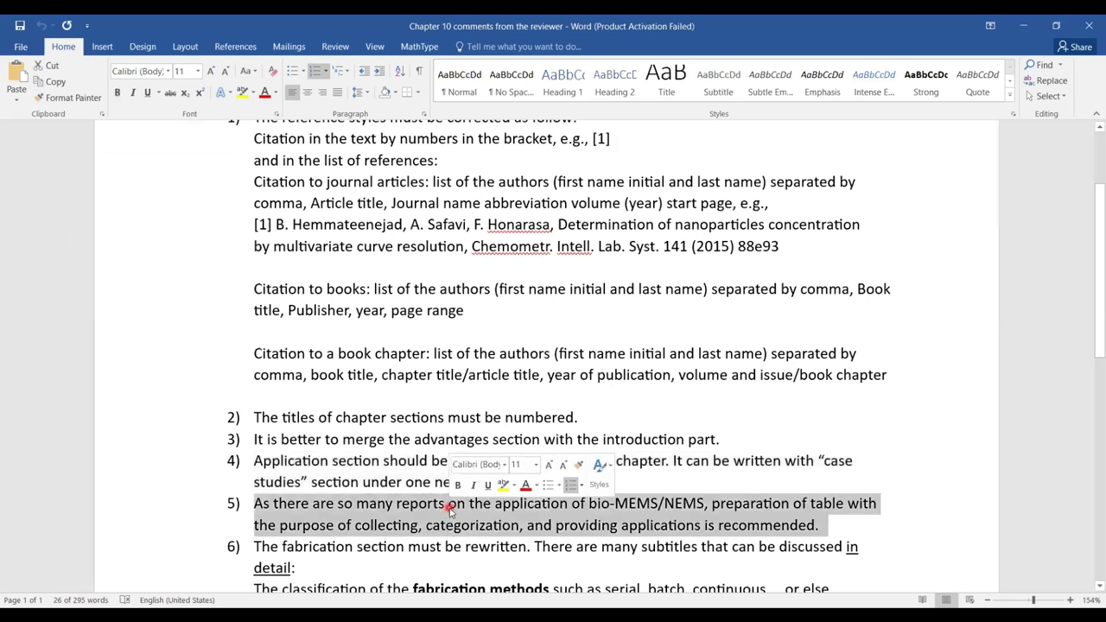
key("Down")
key("Down")
key("Down")
key("Down")
key("Down")
key("Down")
key("Down")
key("Down")
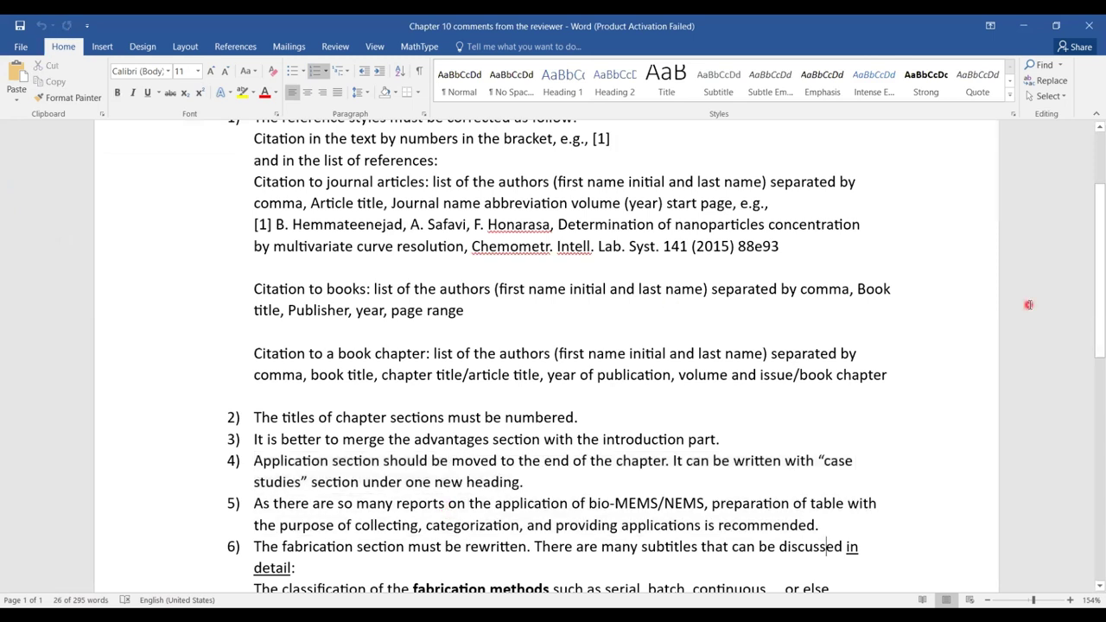
key("Down")
key("Down")
key("Down")
key("Down")
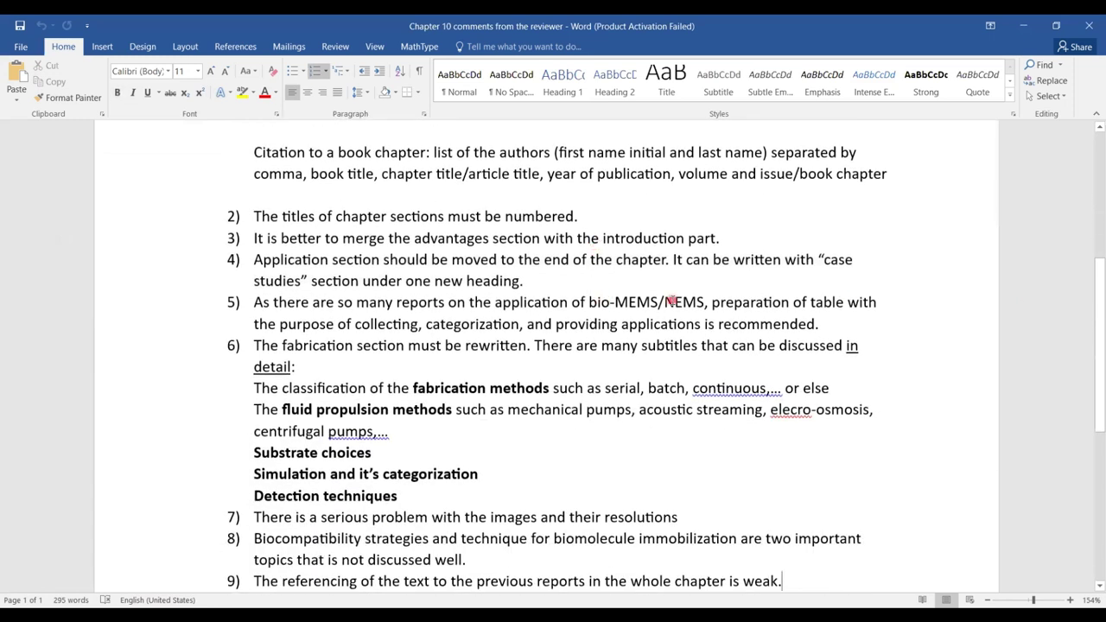
double_click(724, 302)
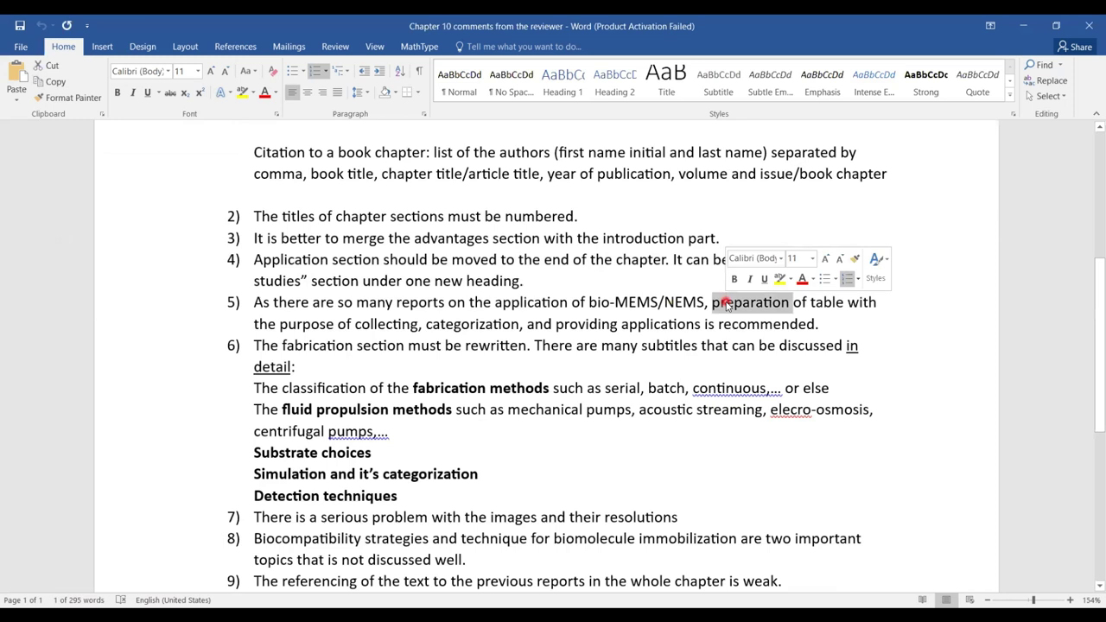
triple_click(386, 321)
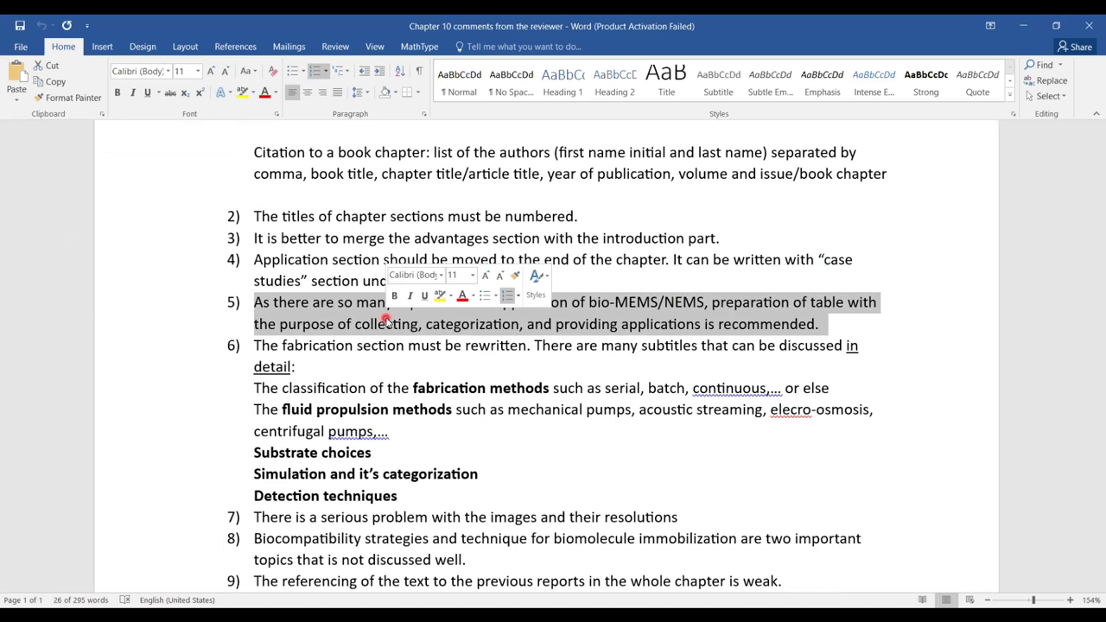
triple_click(384, 325)
left_click(385, 327)
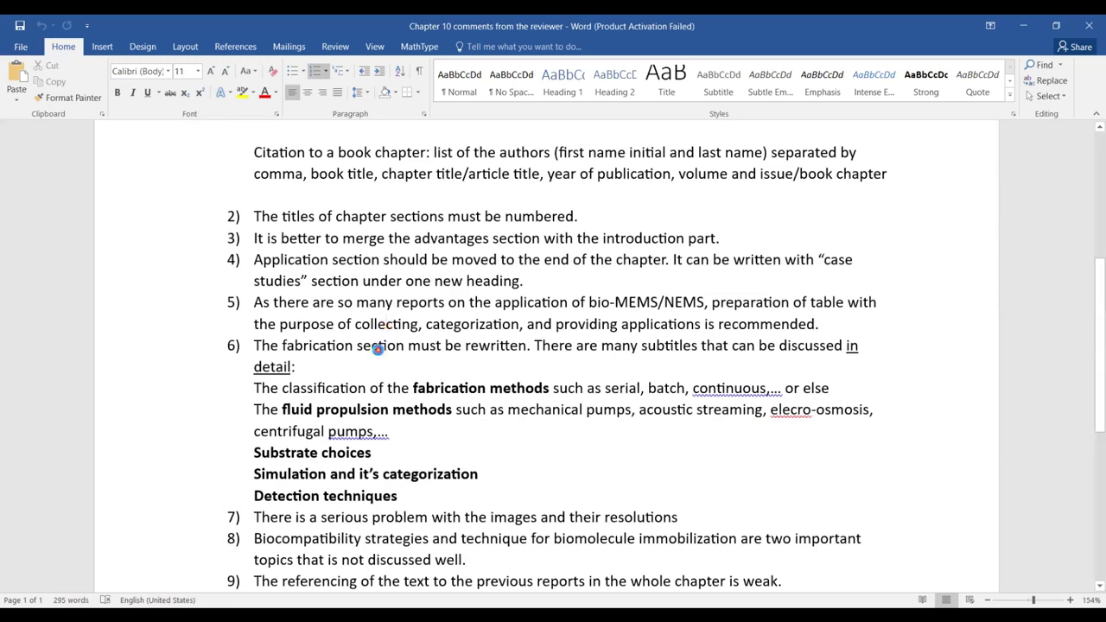
Read reviewer comment 6 on rewriting the fabrication section, including its list of suggested subtitles.
triple_click(378, 350)
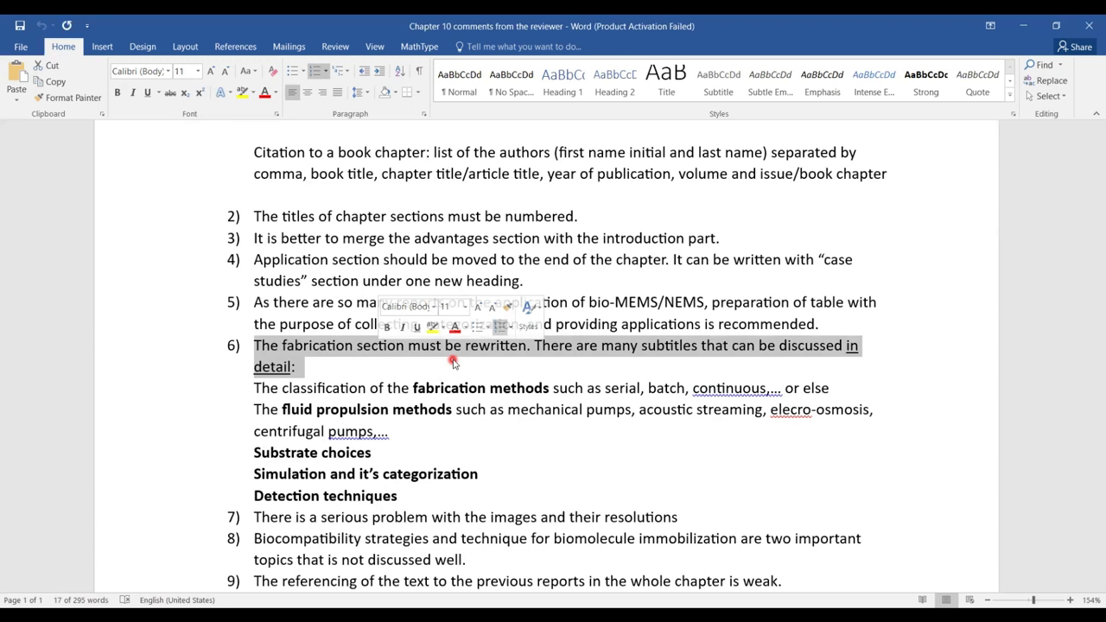
left_click(363, 454)
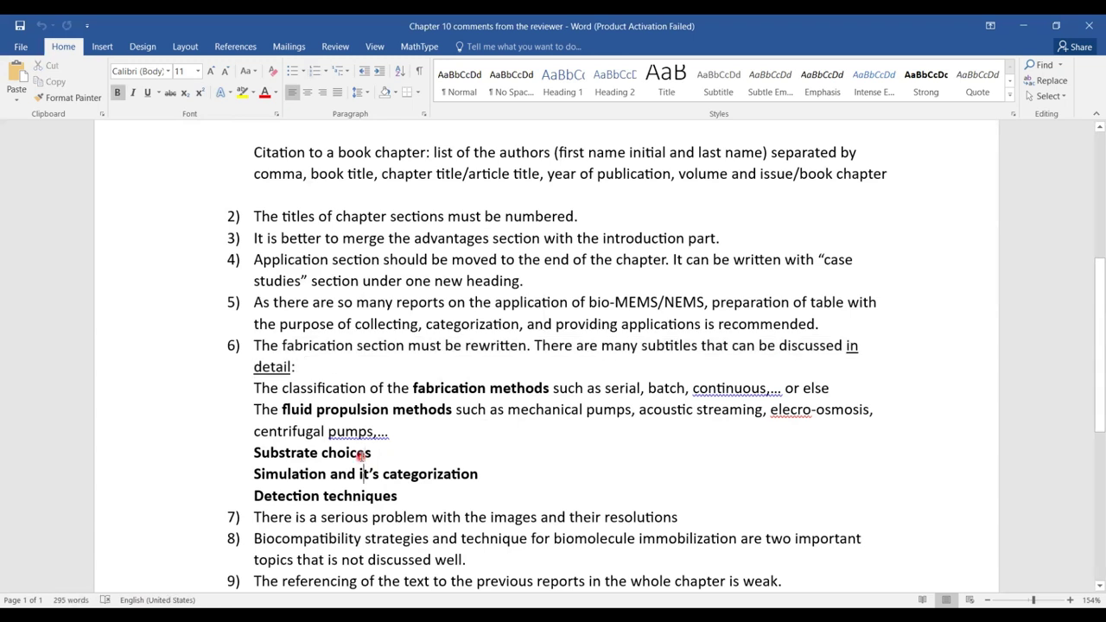
key("Down")
key("Down")
key("Down")
key("Down")
key("Down")
key("Down")
key("Down")
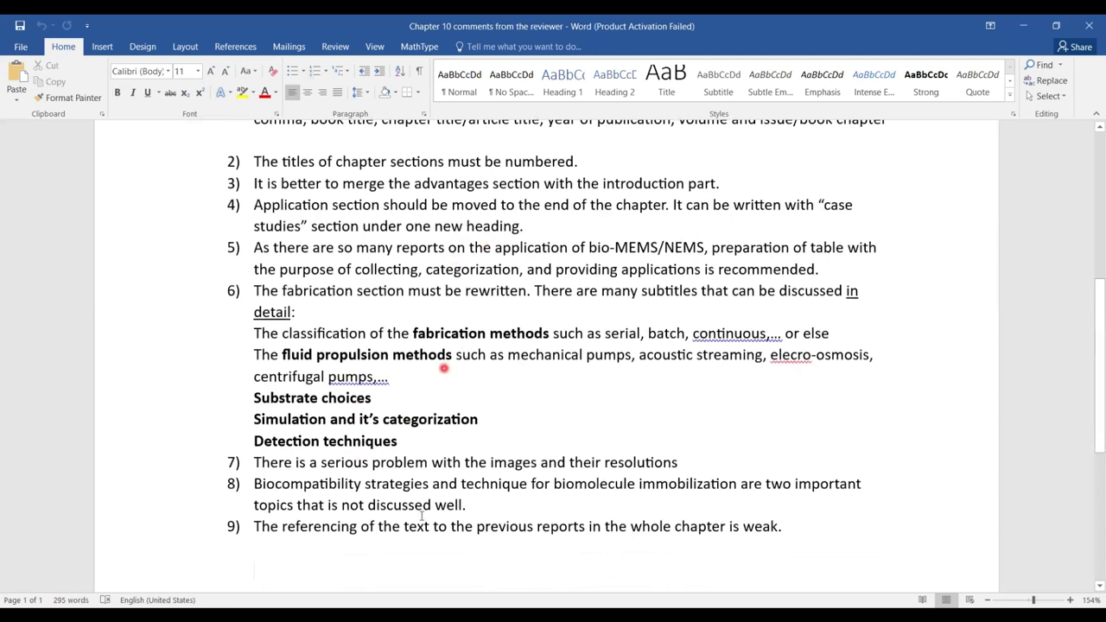
Read reviewer comments 7, 8 and 9 on the images, biocompatibility and immobilization topics, and referencing, and check for further comments after them.
double_click(439, 464)
triple_click(439, 464)
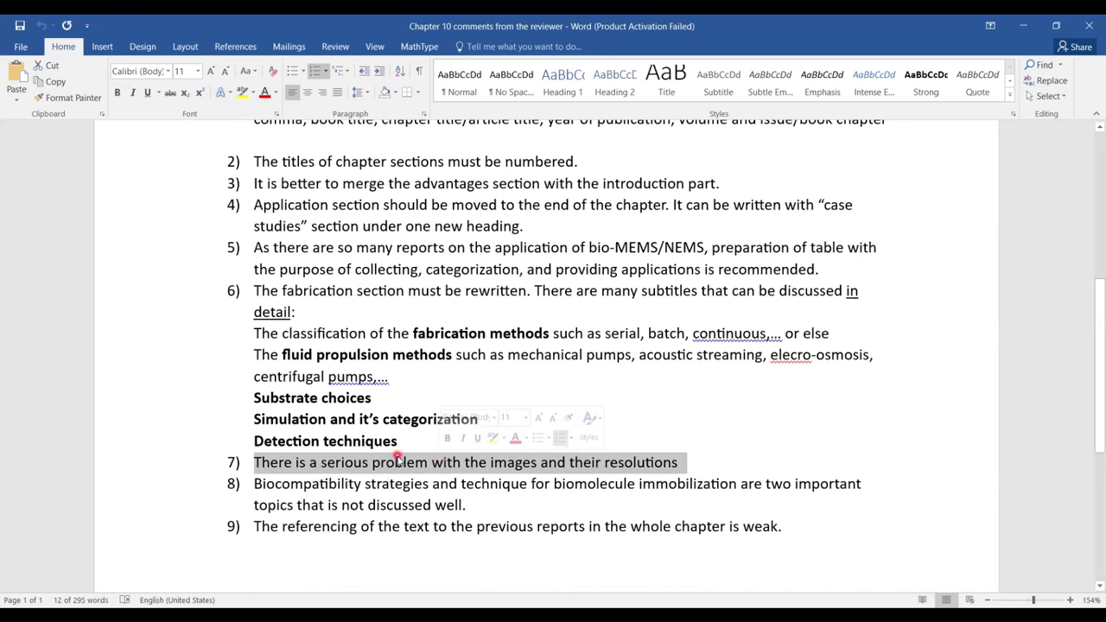
triple_click(381, 494)
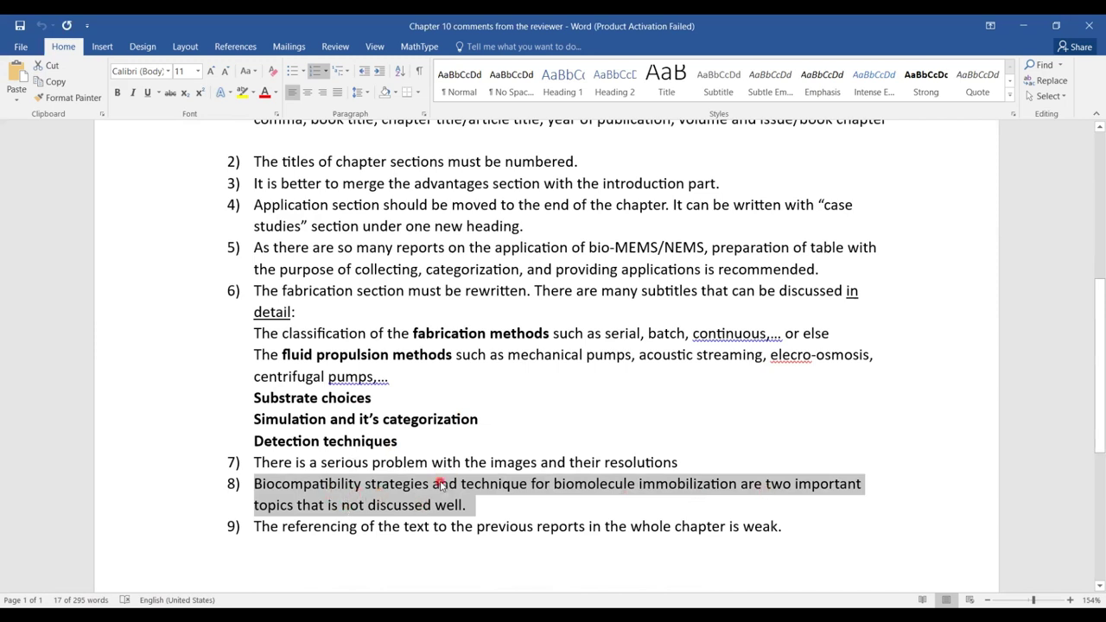
triple_click(412, 528)
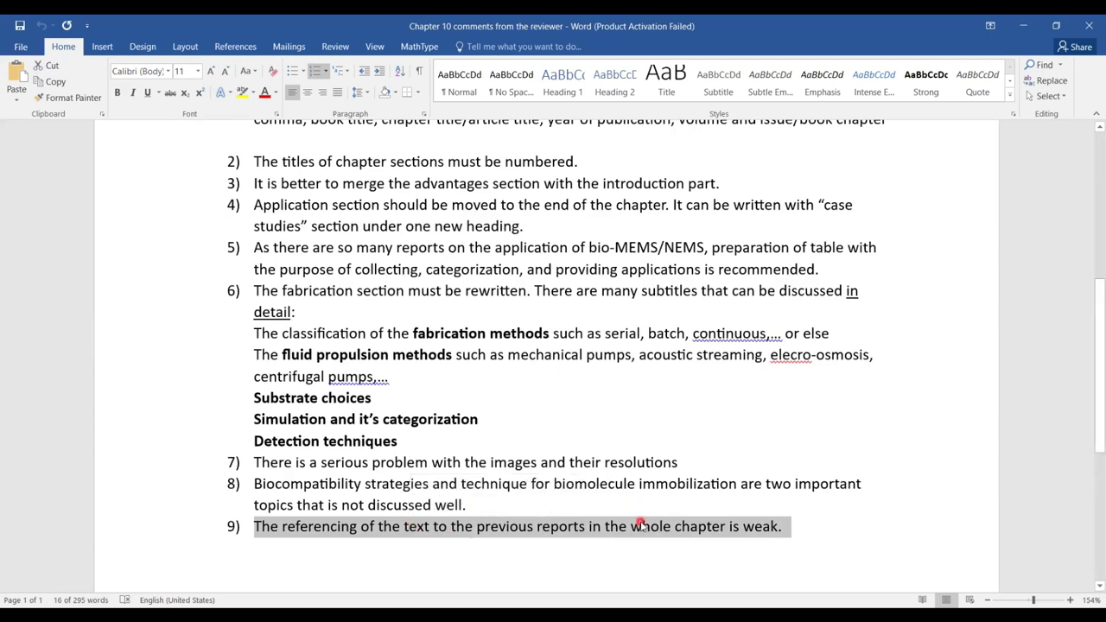
key("Page_Down")
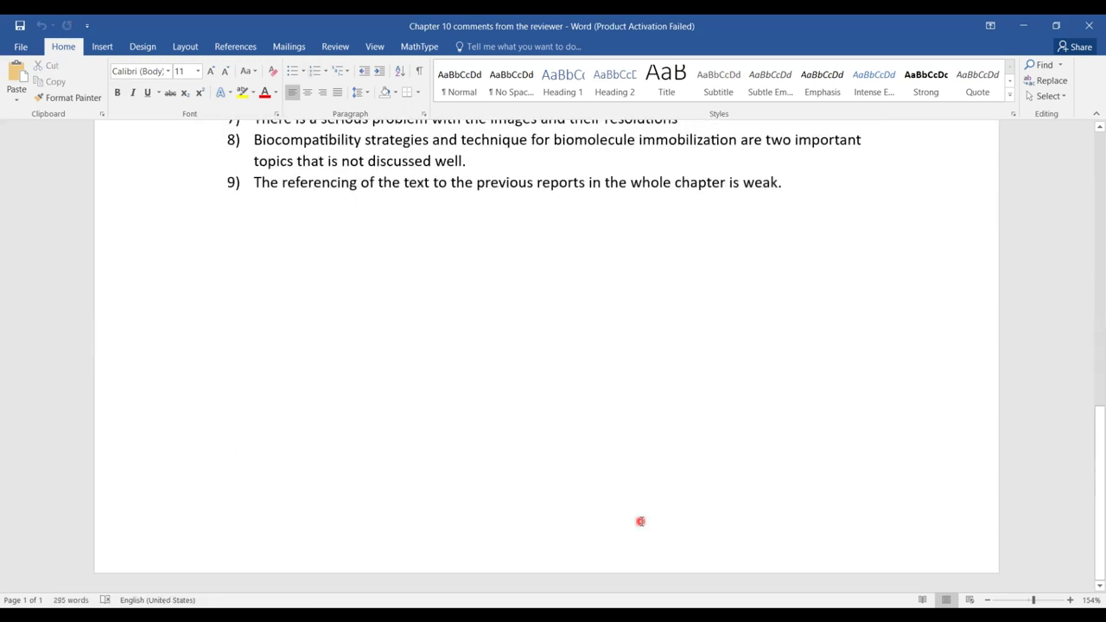
key("Page_Up")
scroll(641, 521, "up", 1)
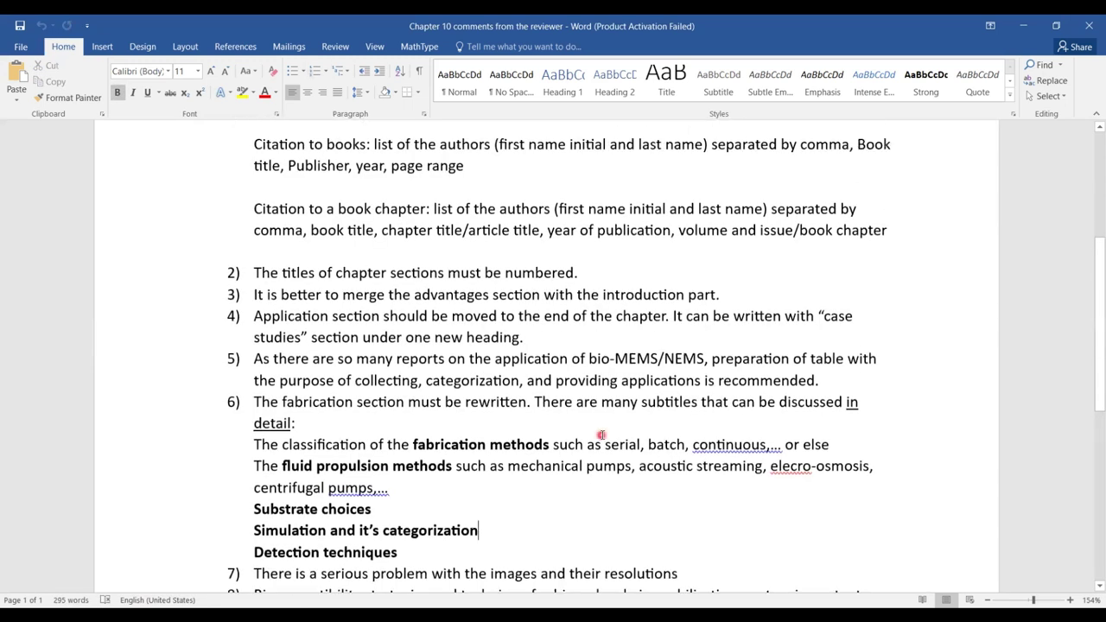